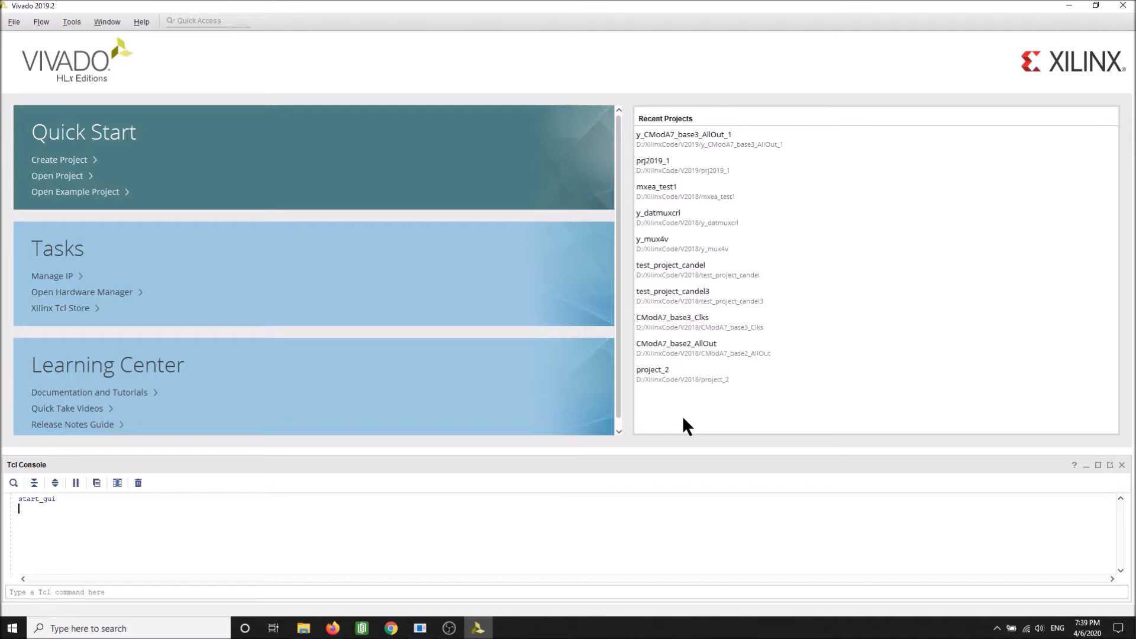
Start a new RTL project named y_cmoda7_base4 in D:/XilinxCode/V2019 with its own subdirectory and no source files.
click(12, 20)
mouse_move(35, 42)
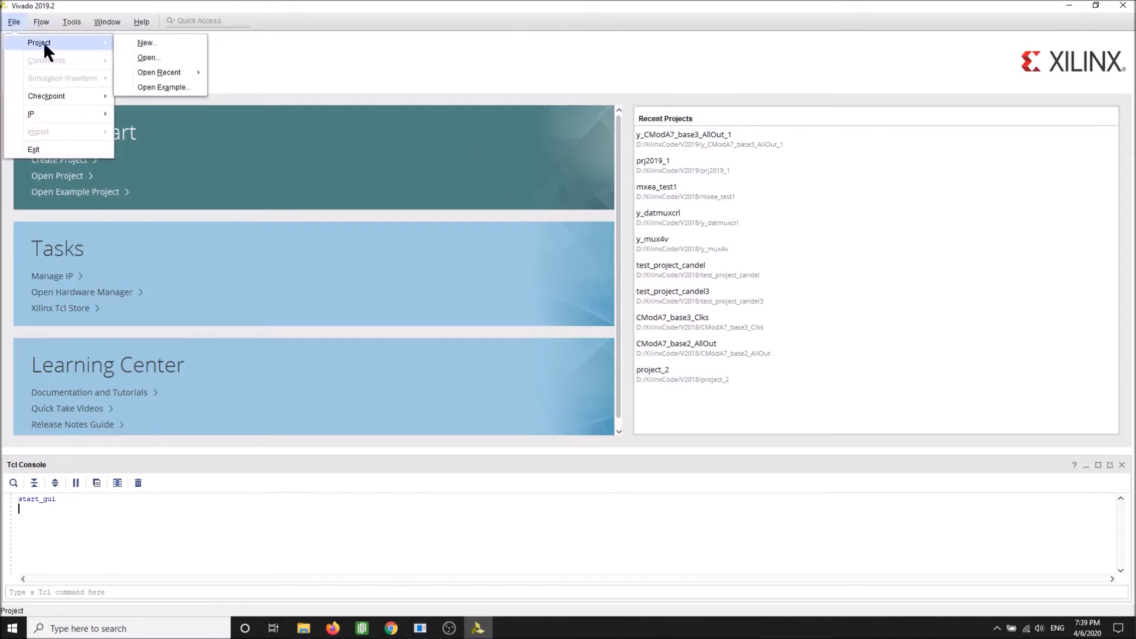
click(151, 42)
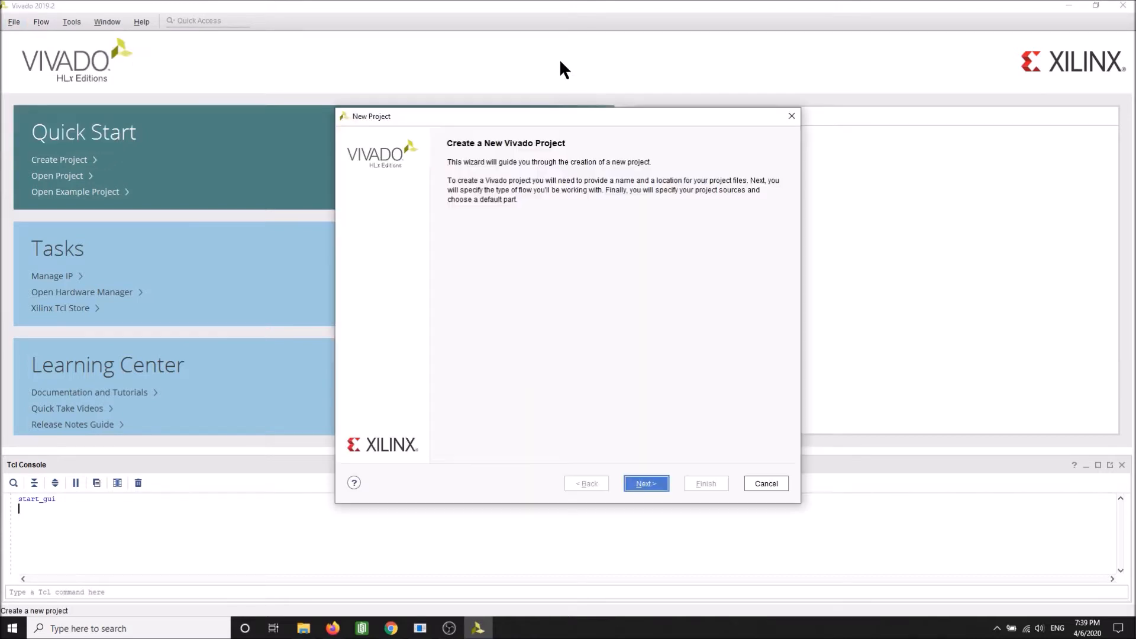
click(647, 484)
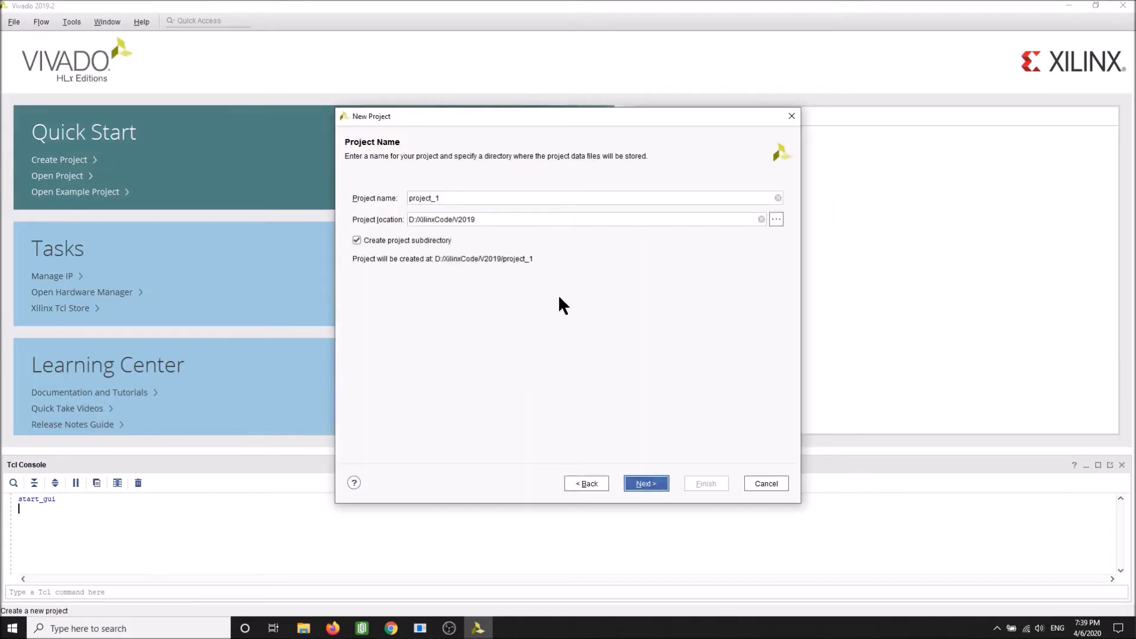
drag(459, 201, 330, 195)
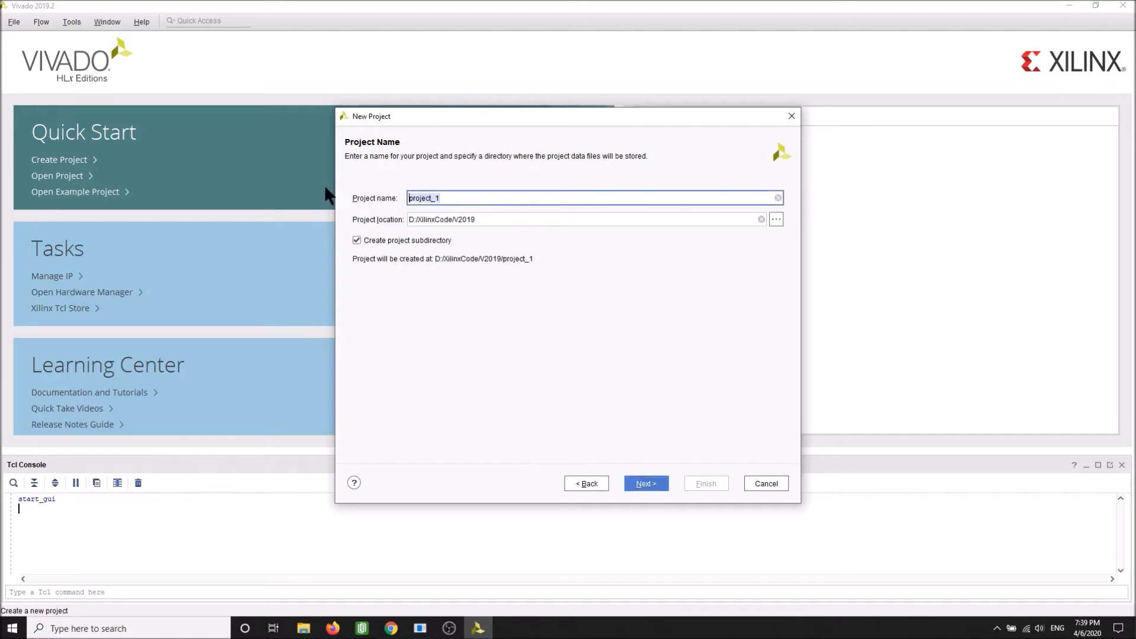
text(y_cmoda7_base4)
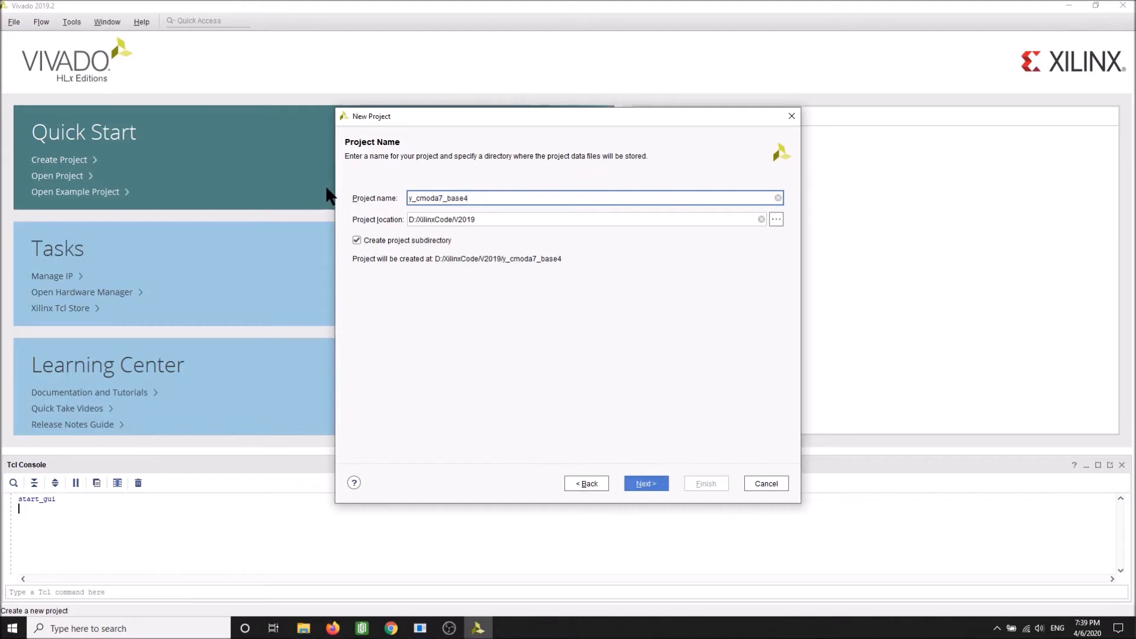
click(640, 484)
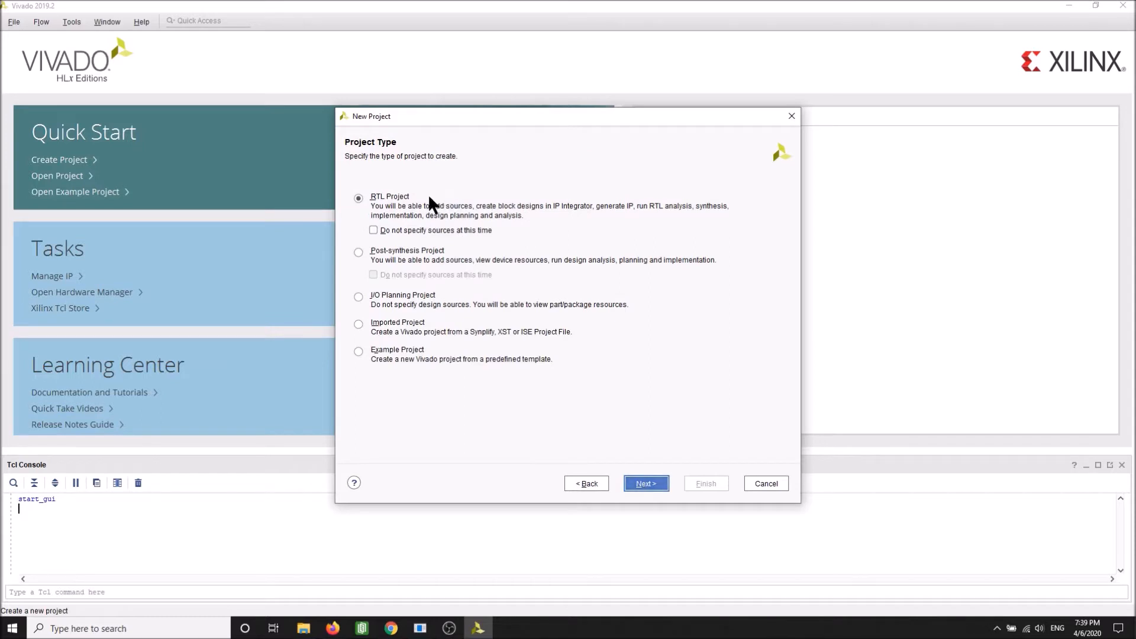
click(650, 485)
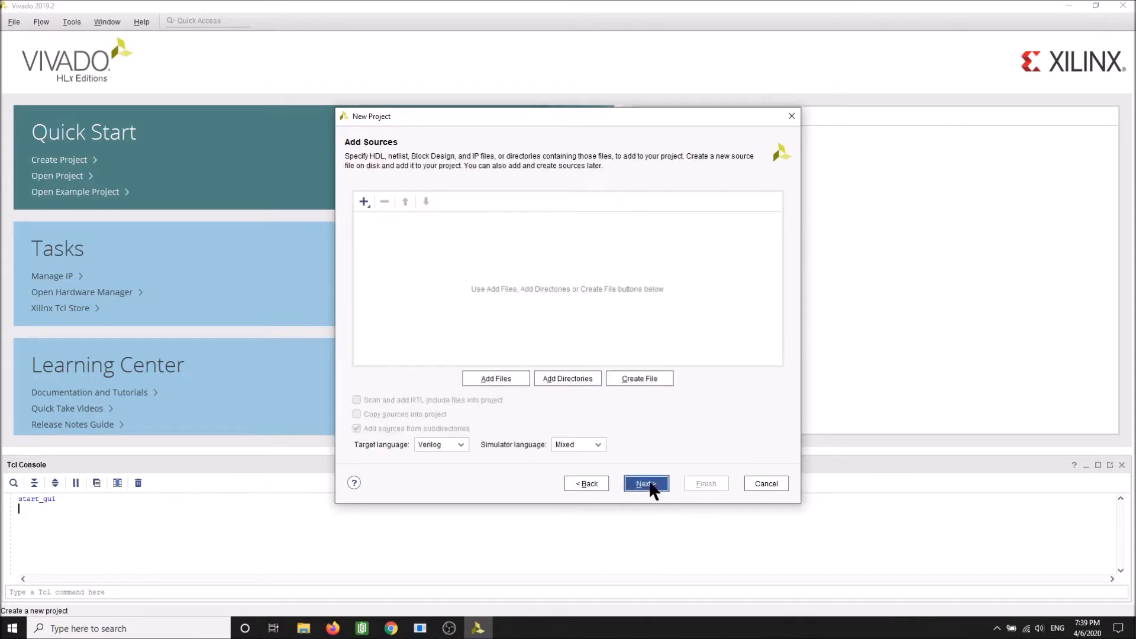
click(651, 487)
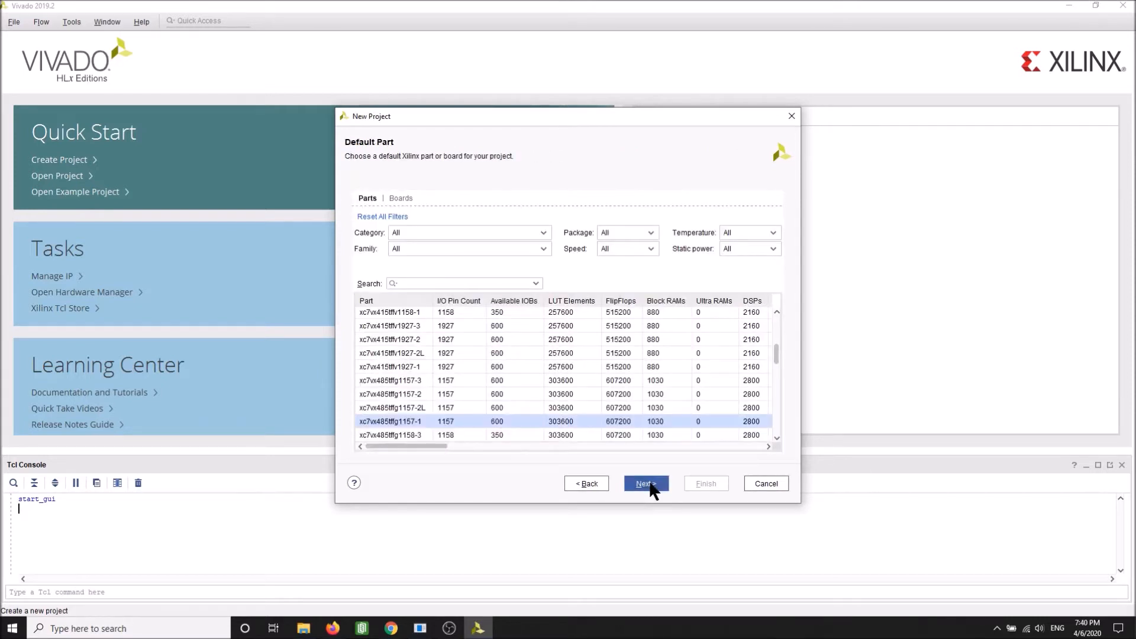
Choose the digilentinc.com Cmod A7-35t as the default board and finish creating the project.
click(404, 199)
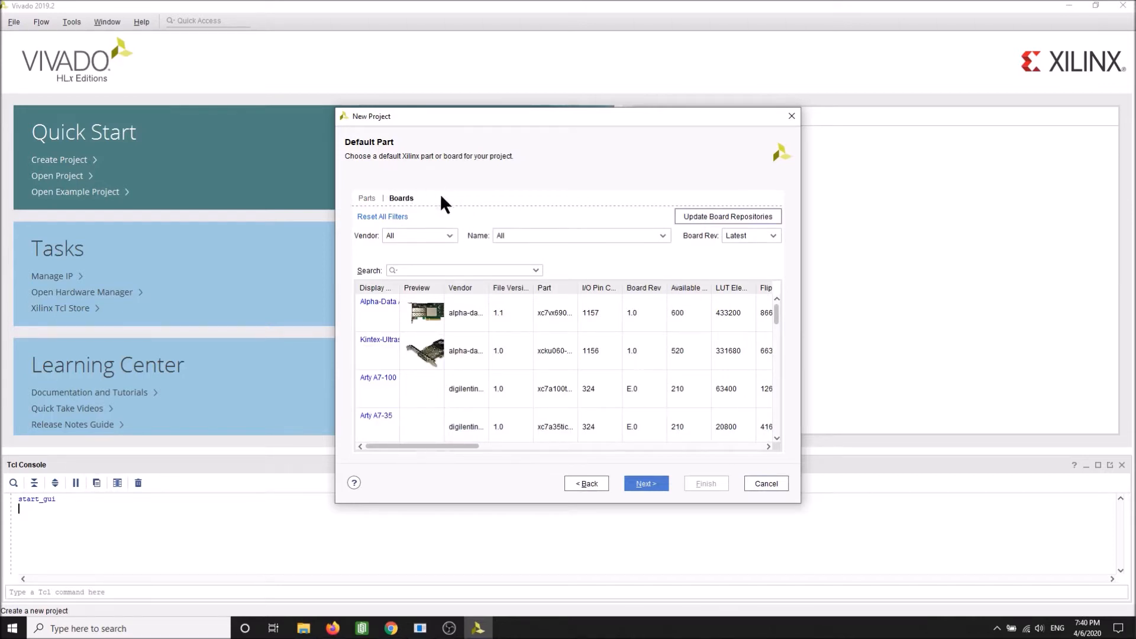
click(448, 235)
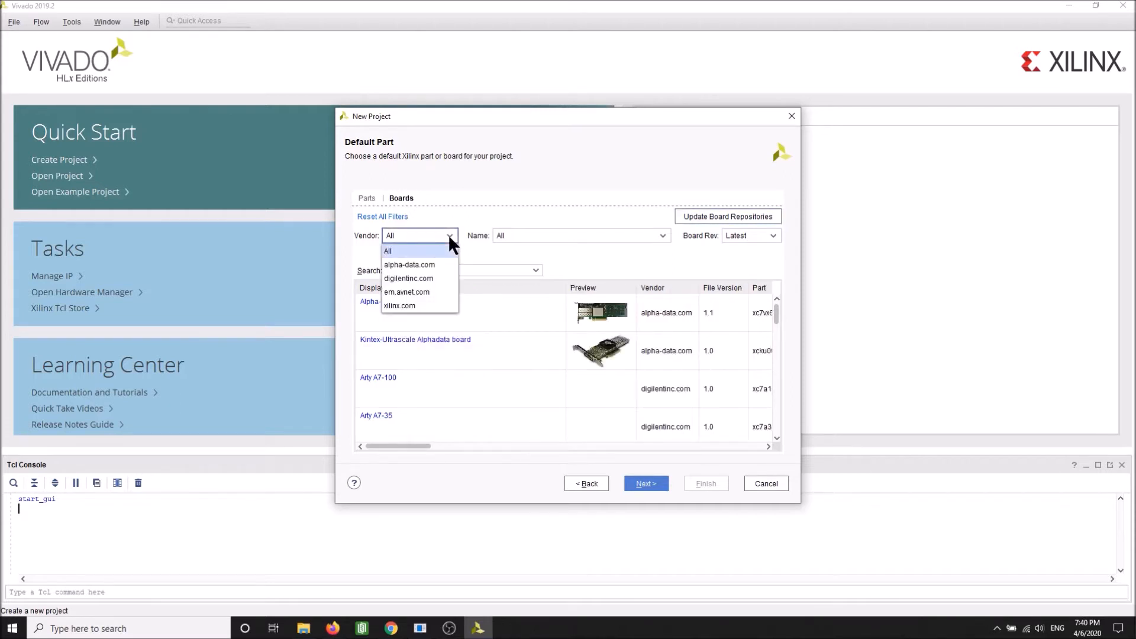
click(418, 280)
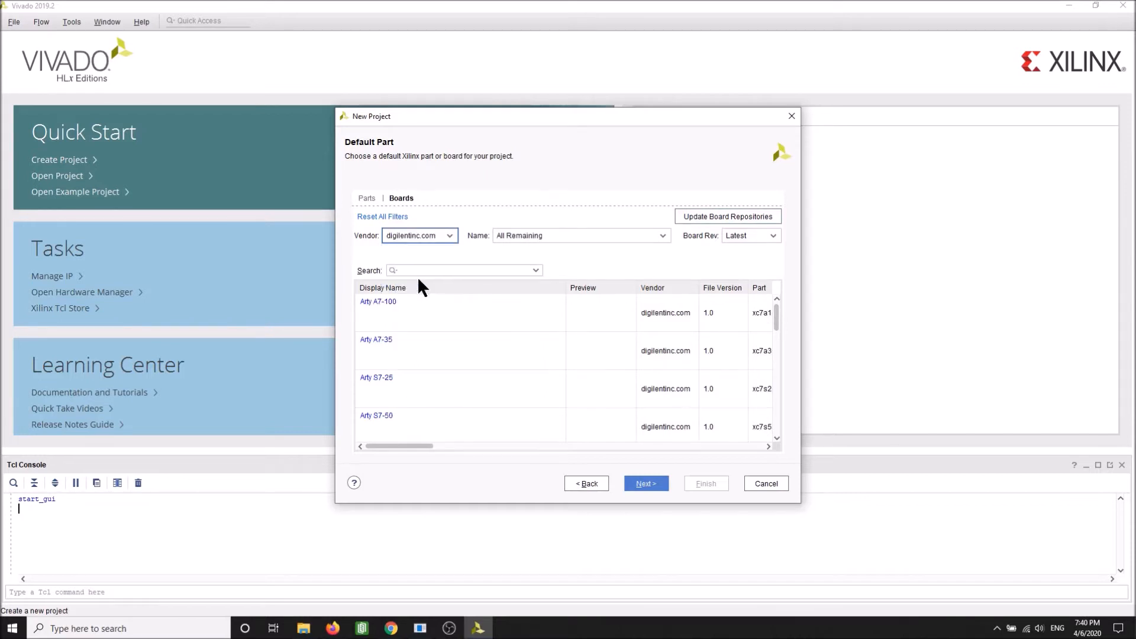
scroll(495, 326, down, 5)
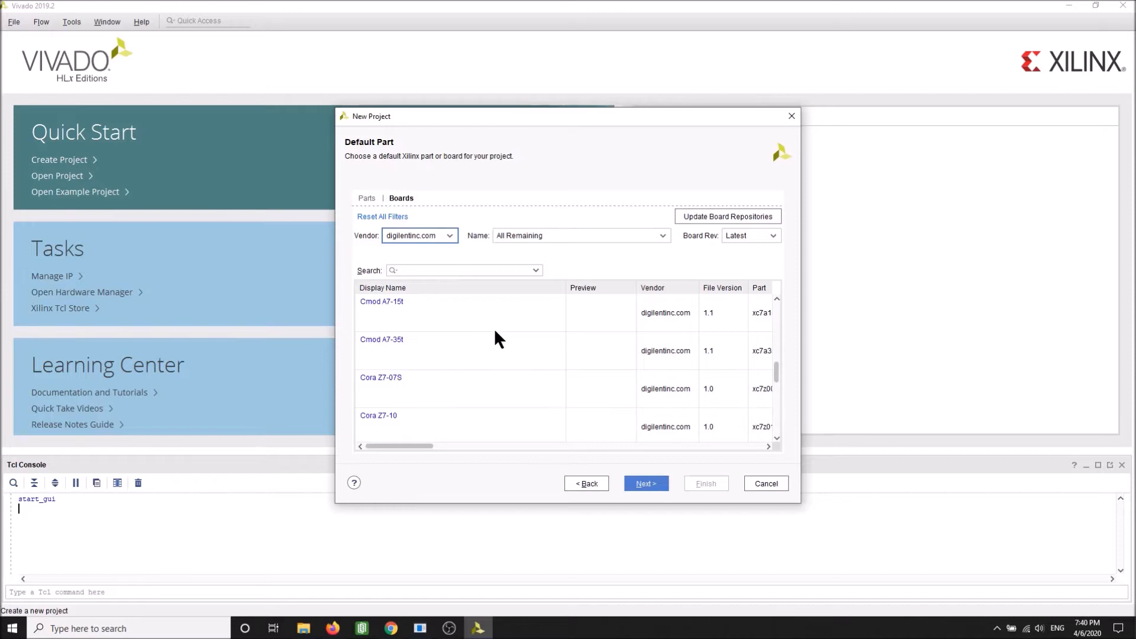
click(421, 347)
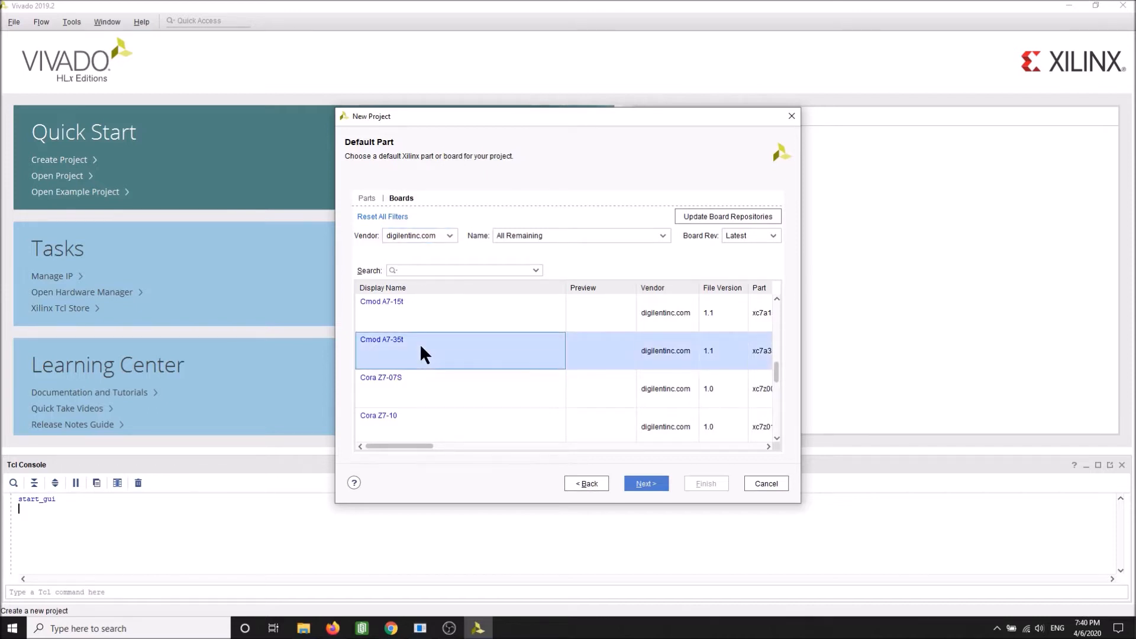
click(633, 482)
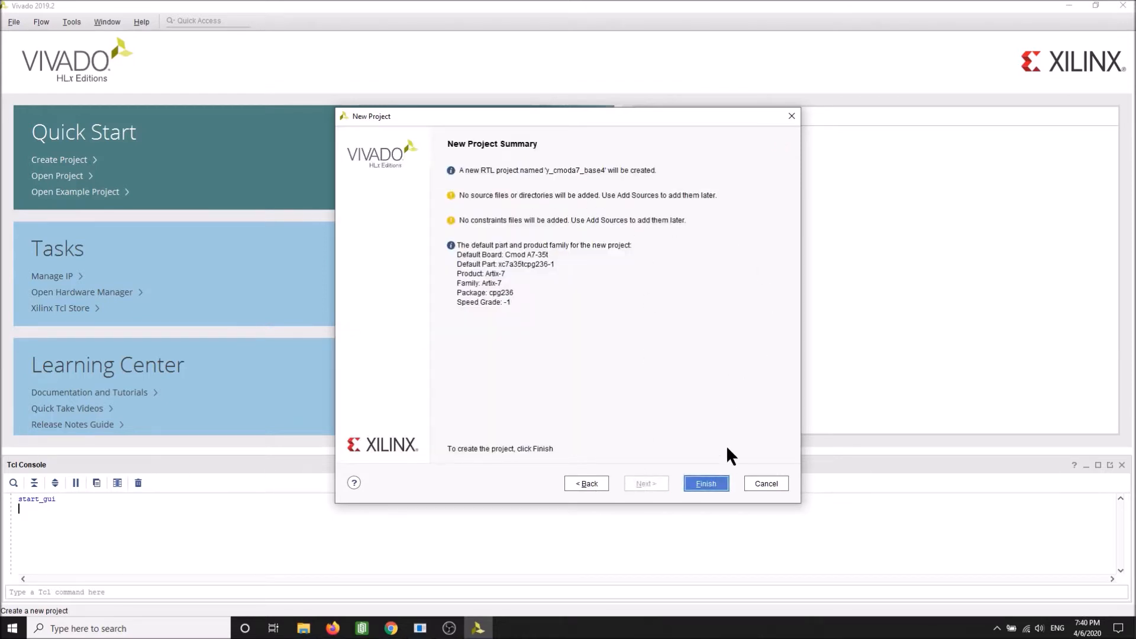
click(718, 482)
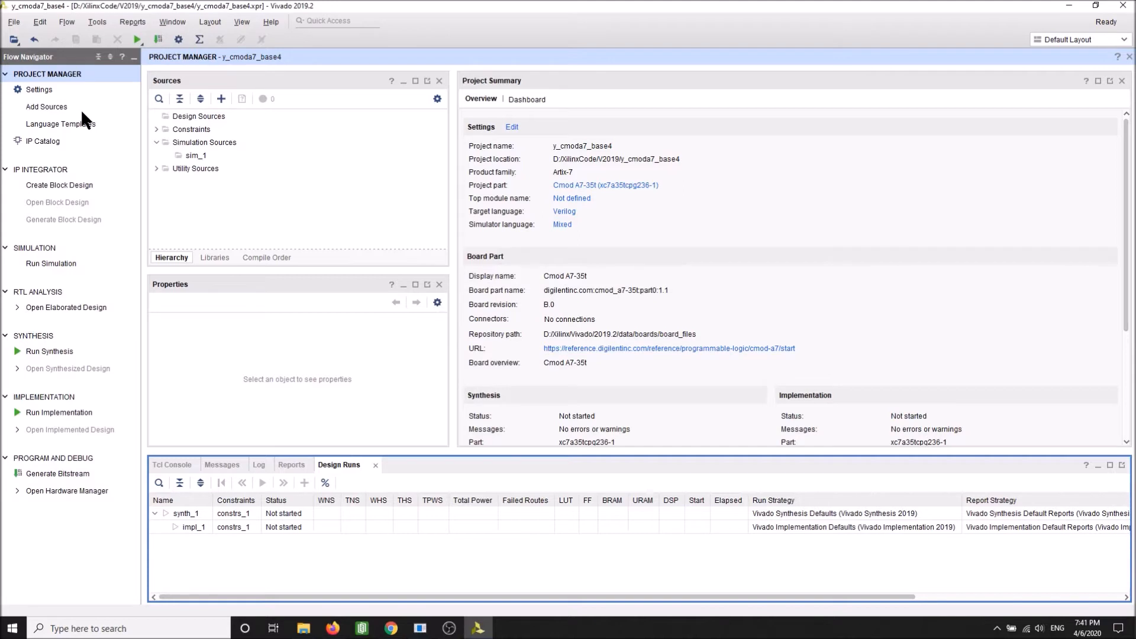
Create a block design named design_1, local to the project, and enlarge the diagram area.
click(56, 183)
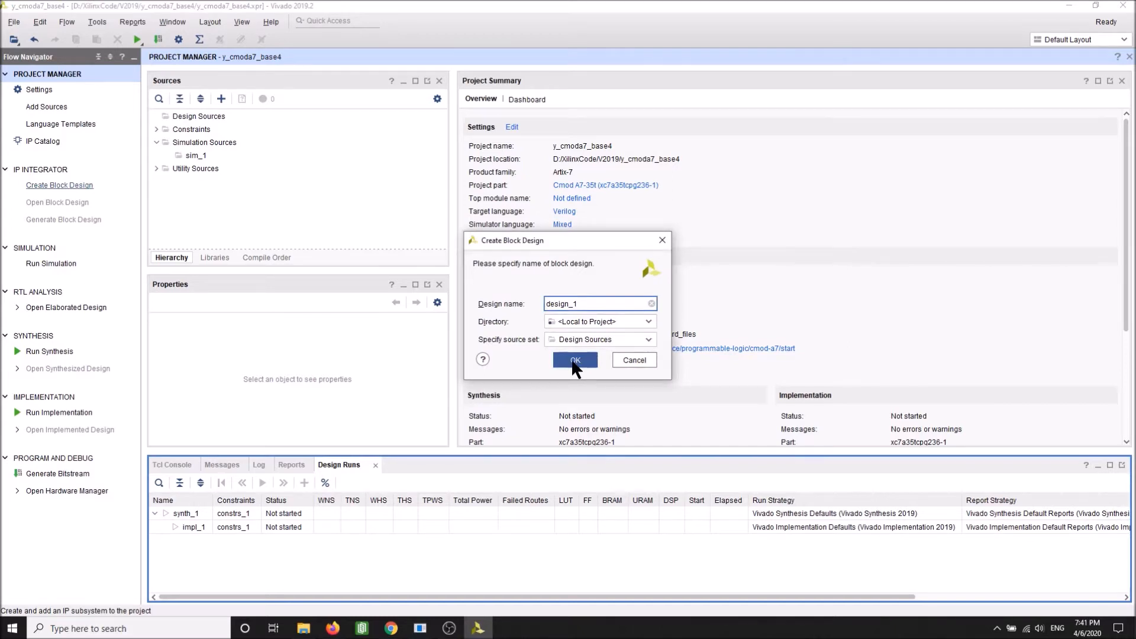
click(572, 360)
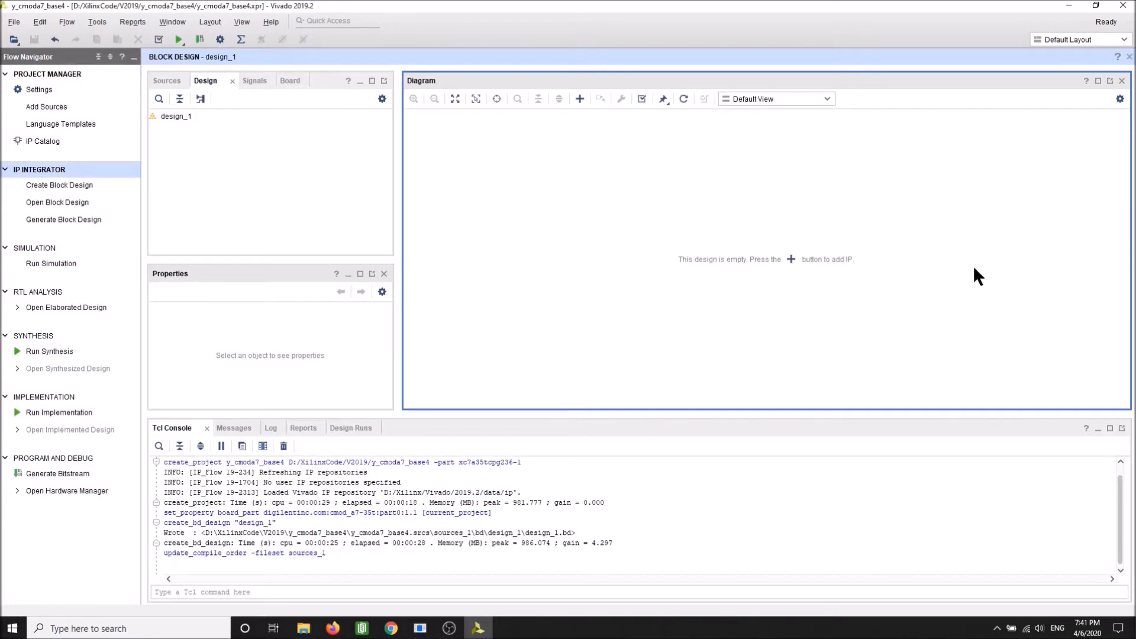
drag(718, 411, 722, 457)
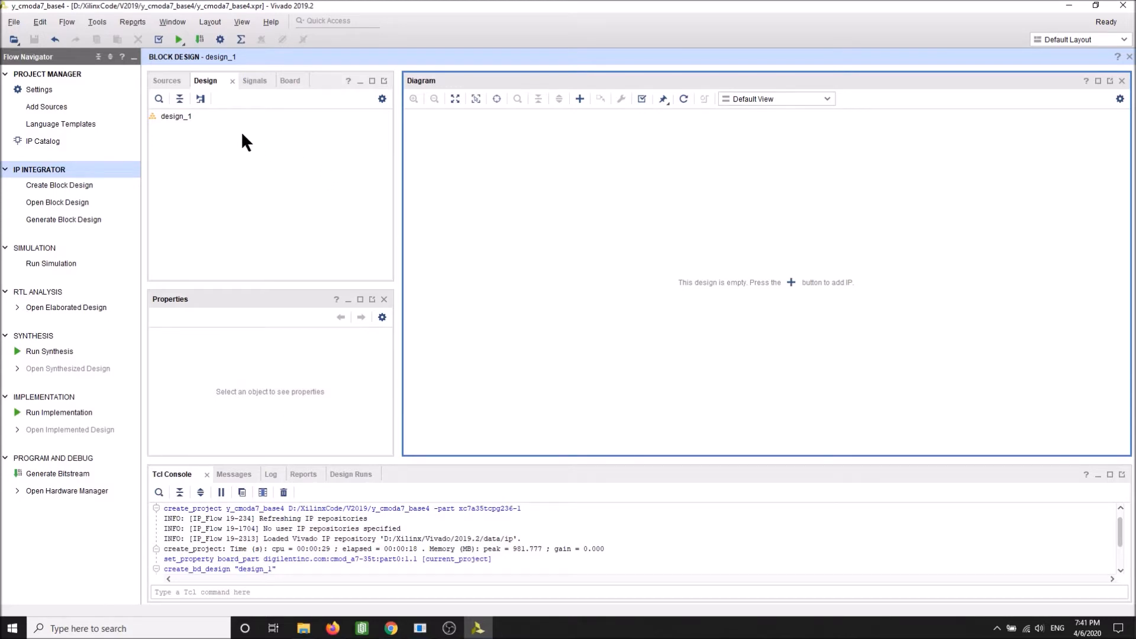
Look through the block design's sources, design, signals and board component lists.
click(167, 83)
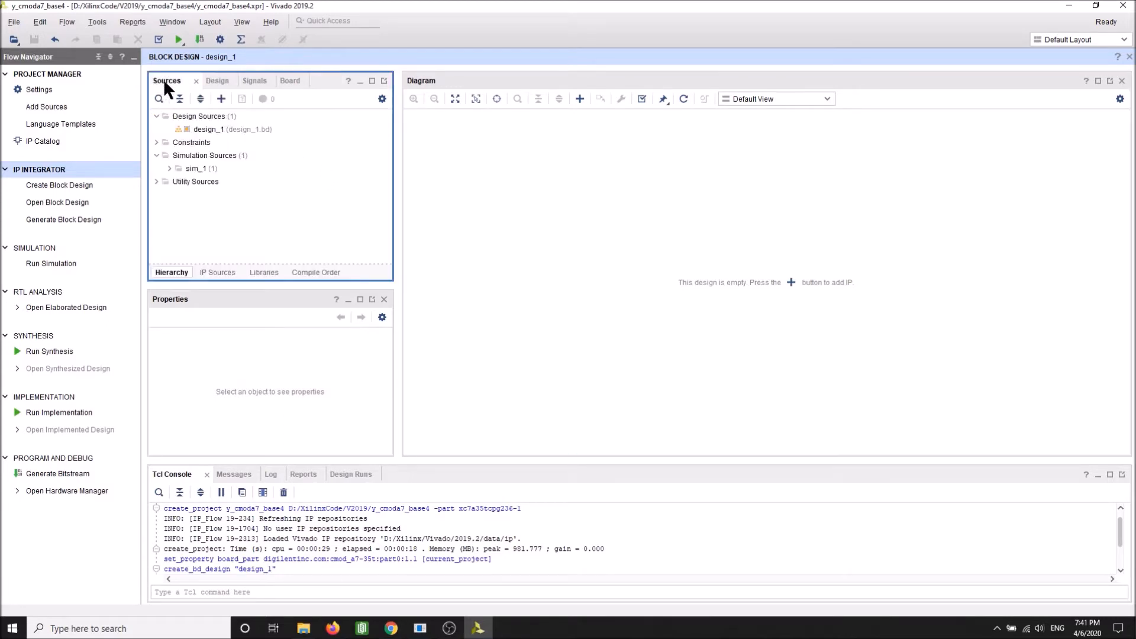
click(217, 83)
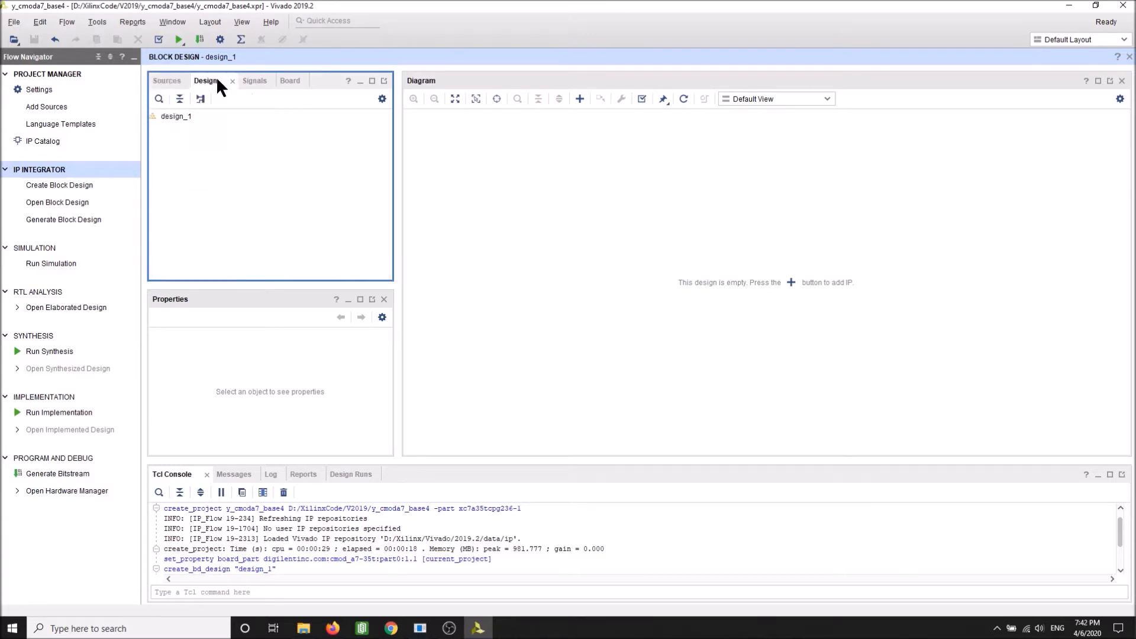
click(256, 83)
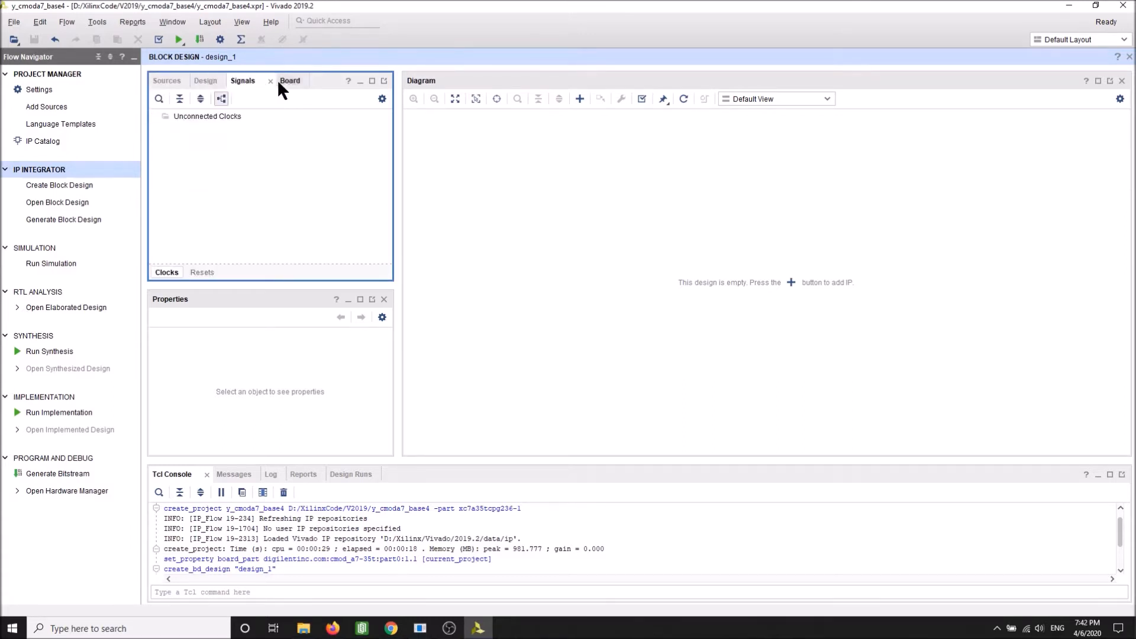
click(290, 83)
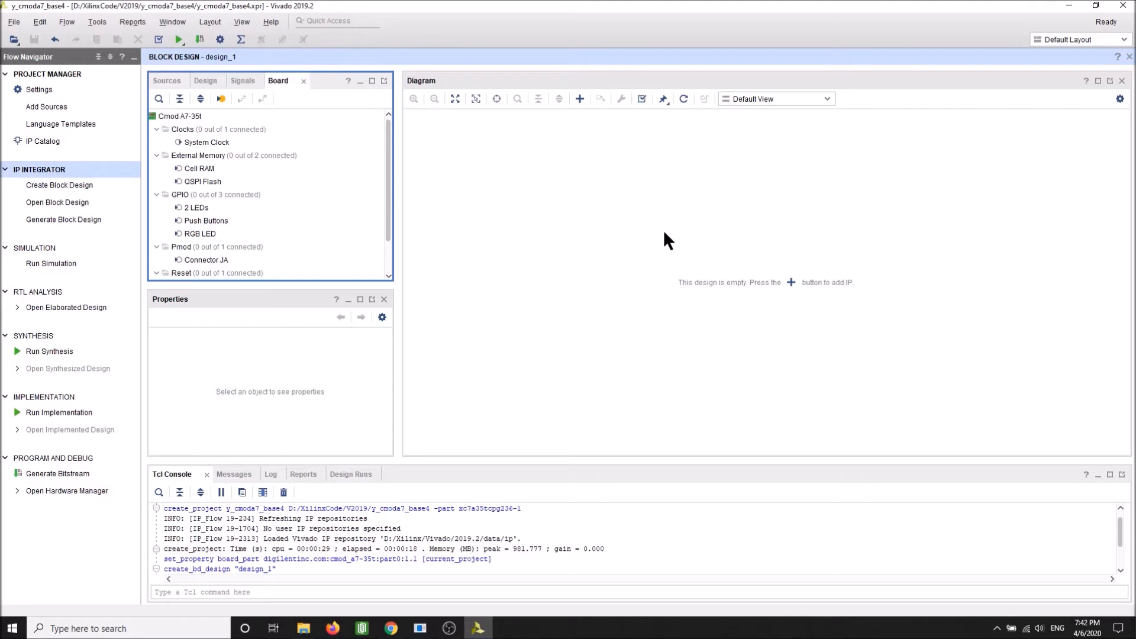
Add a MicroBlaze IP block to the empty block diagram.
right_click(681, 240)
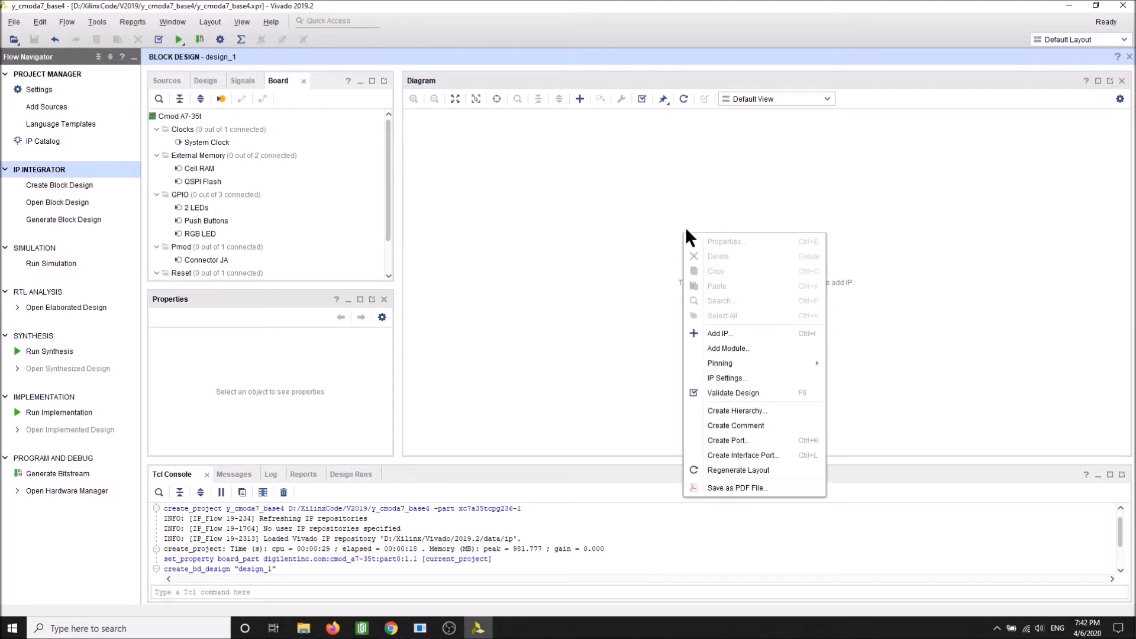
click(729, 334)
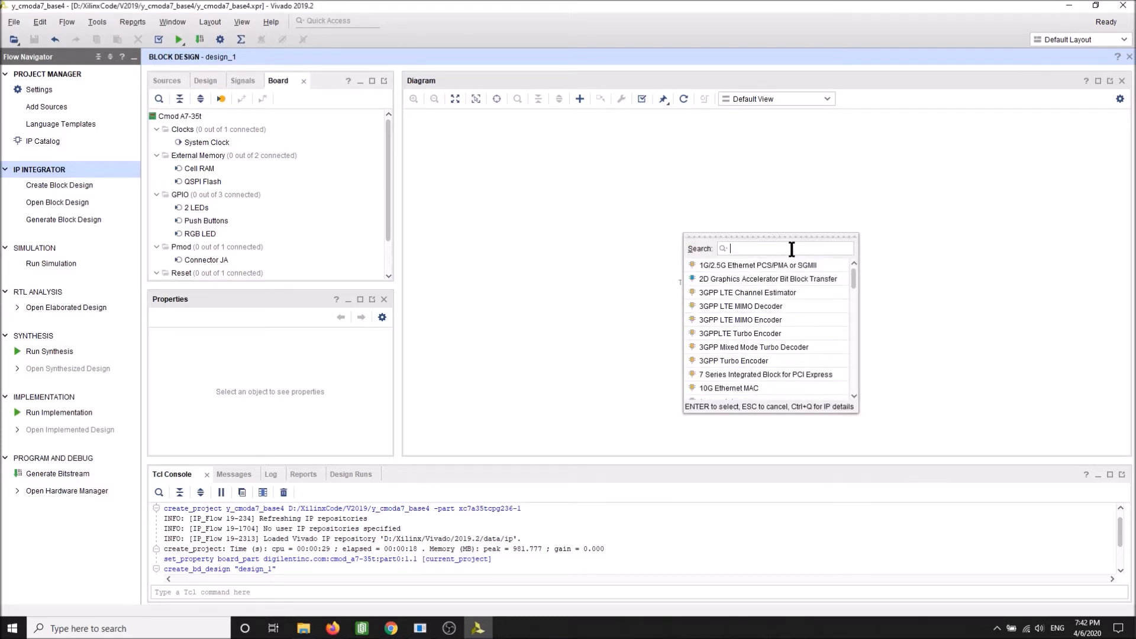
text(micro)
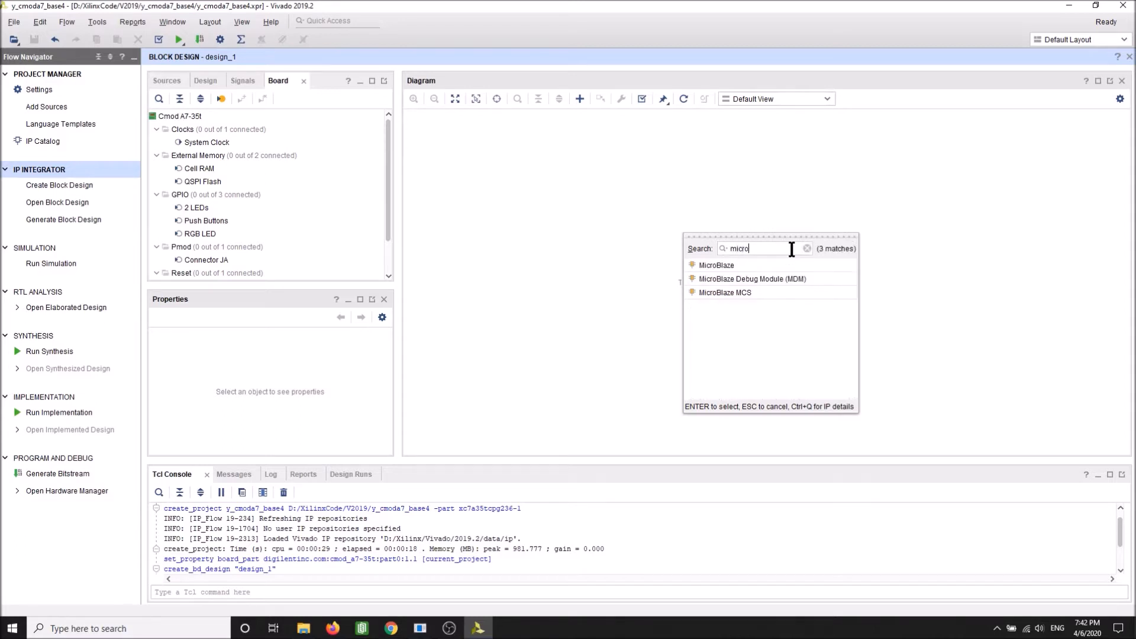
text(bla)
double_click(726, 265)
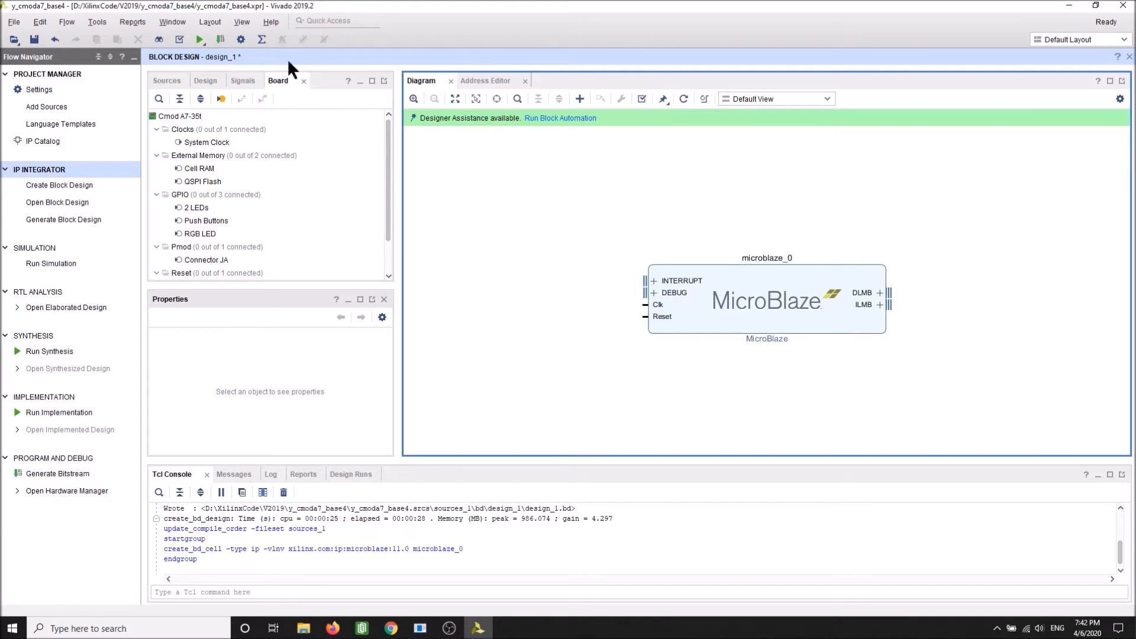
Connect the board's System Clock to clock_CLK_IN1 of a new Clocking Wizard and Cell RAM to EMC_INTF of a new AXI EMC.
click(277, 82)
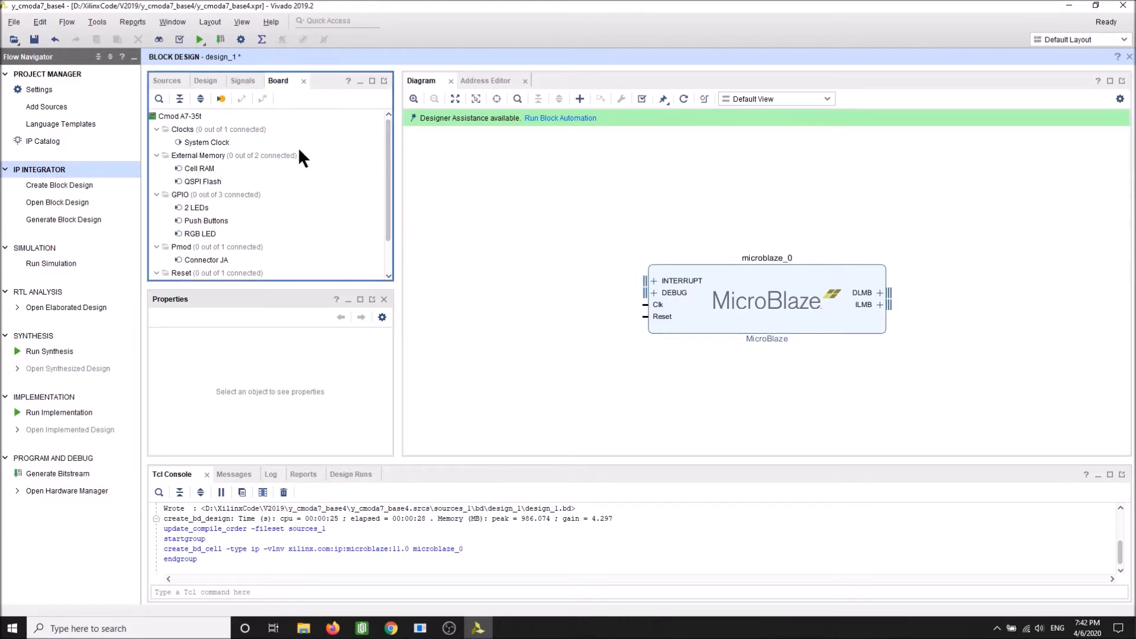
double_click(209, 143)
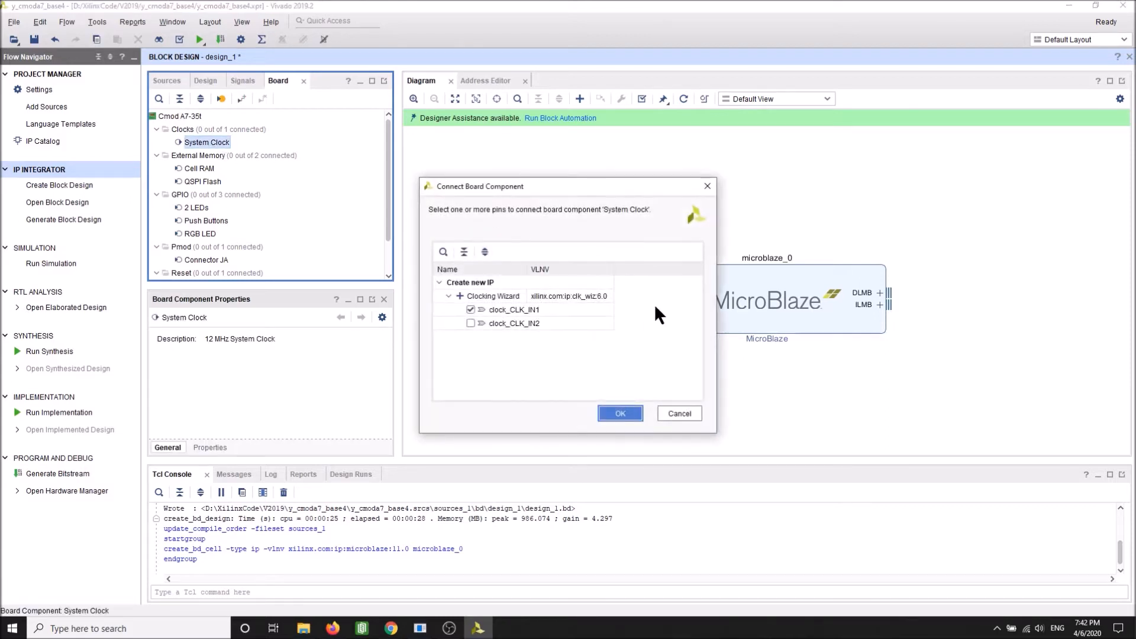
click(620, 414)
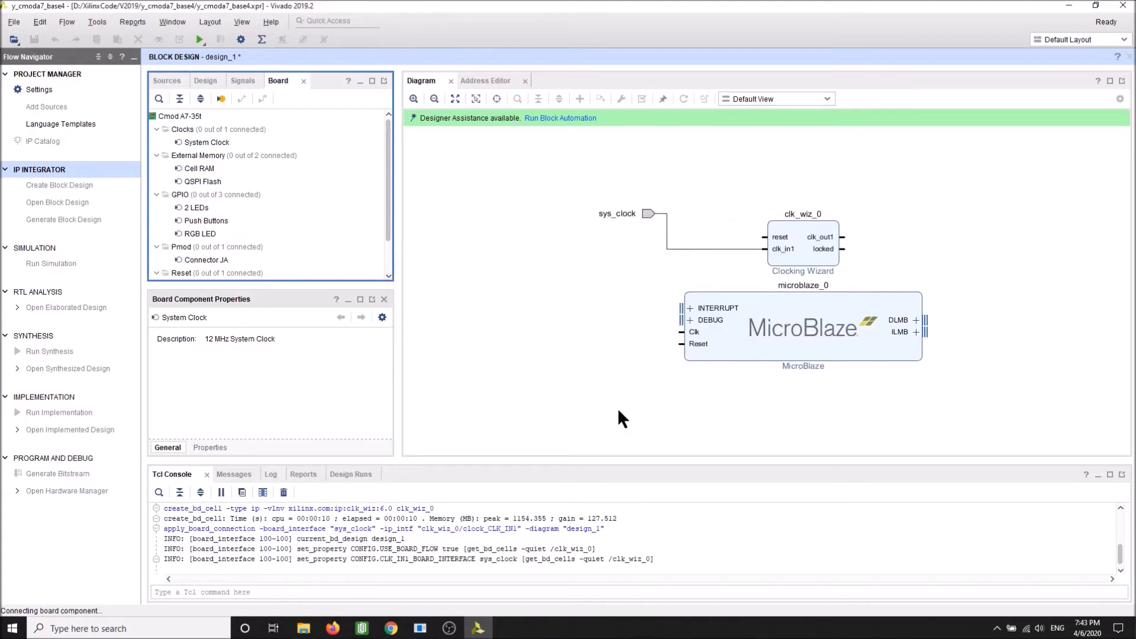
double_click(208, 170)
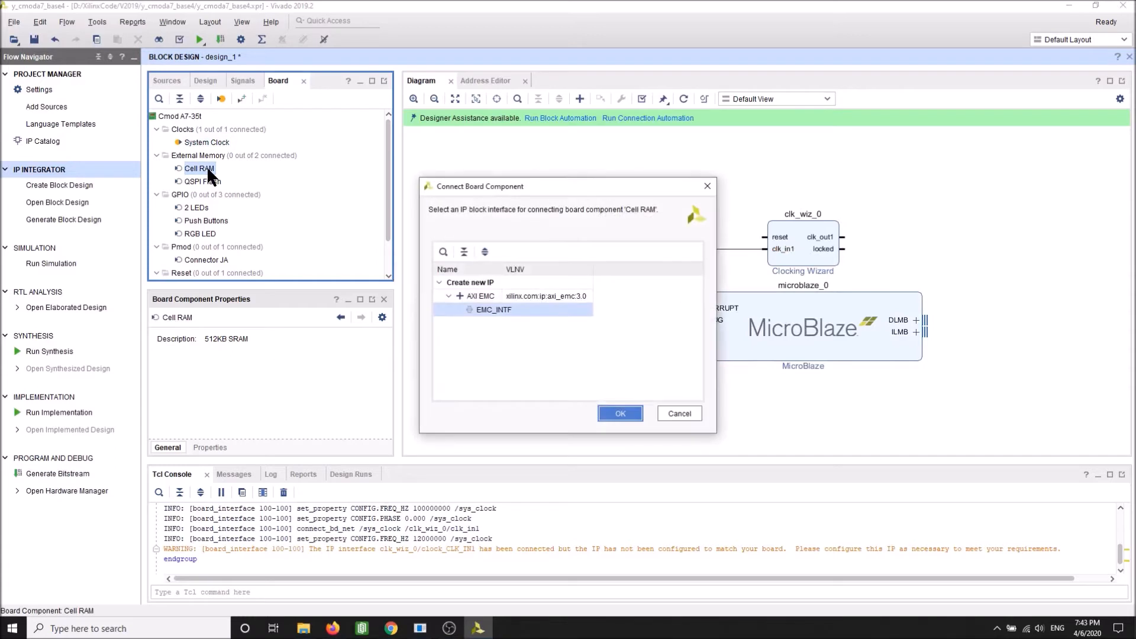
click(618, 413)
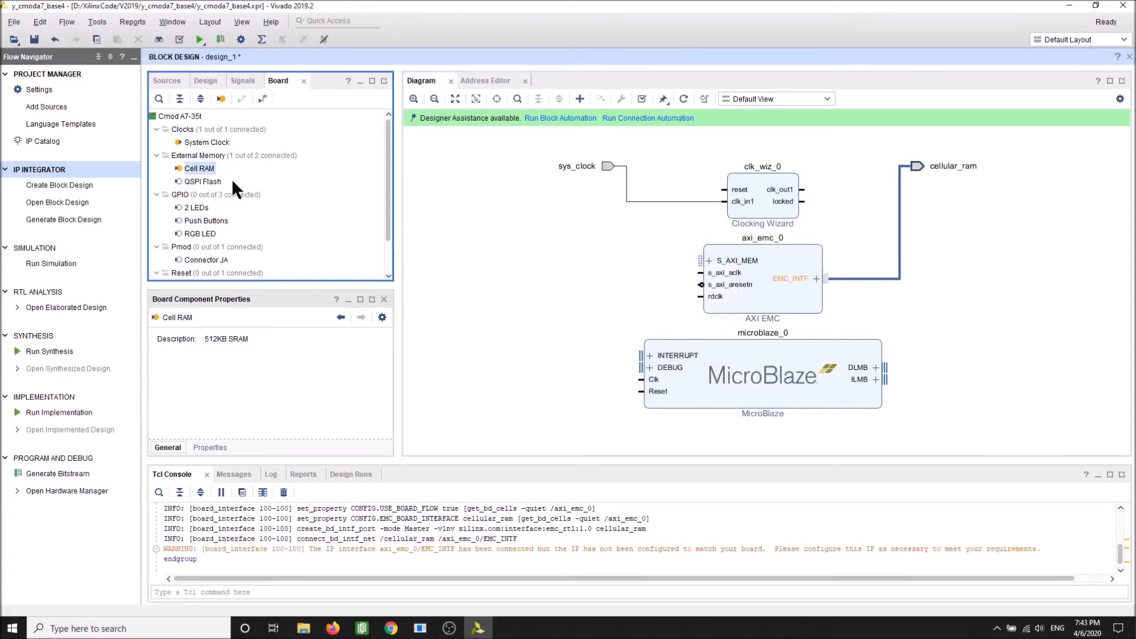
Connect the board's 2 LEDs to GPIO of a new AXI GPIO and the RGB LED to its GPIO2, then enlarge the board component list.
double_click(199, 207)
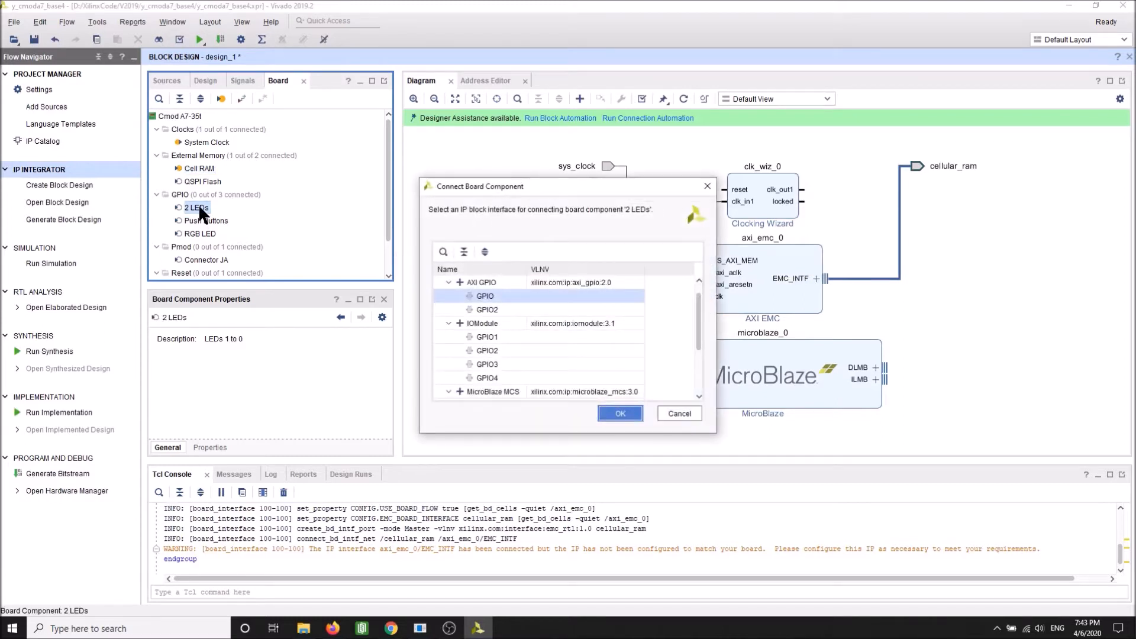
click(635, 407)
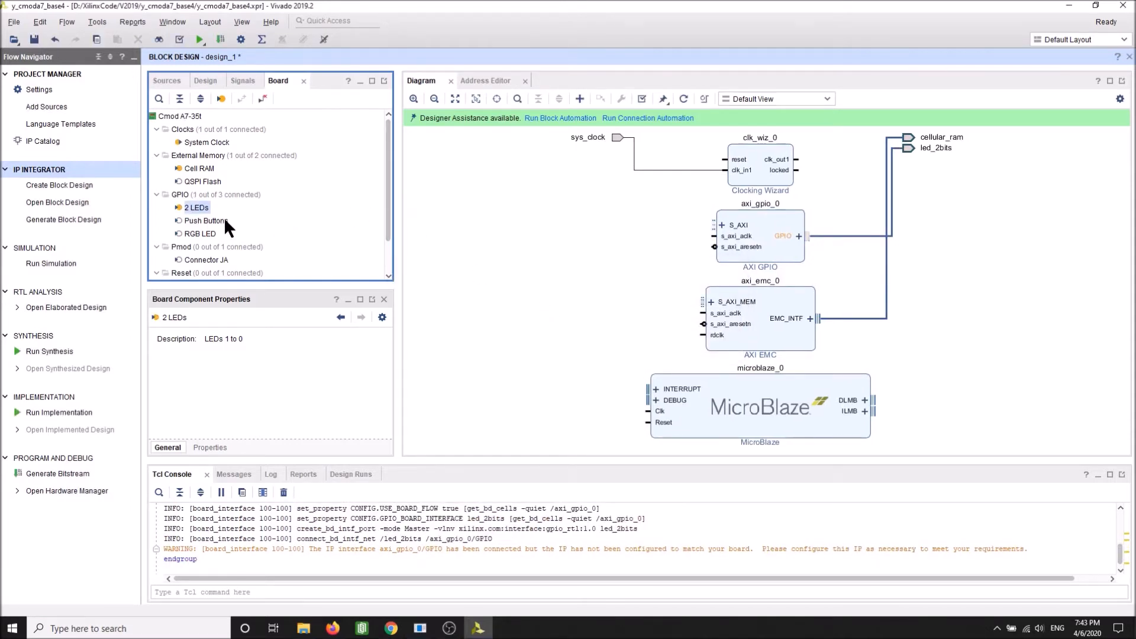
double_click(195, 232)
click(619, 413)
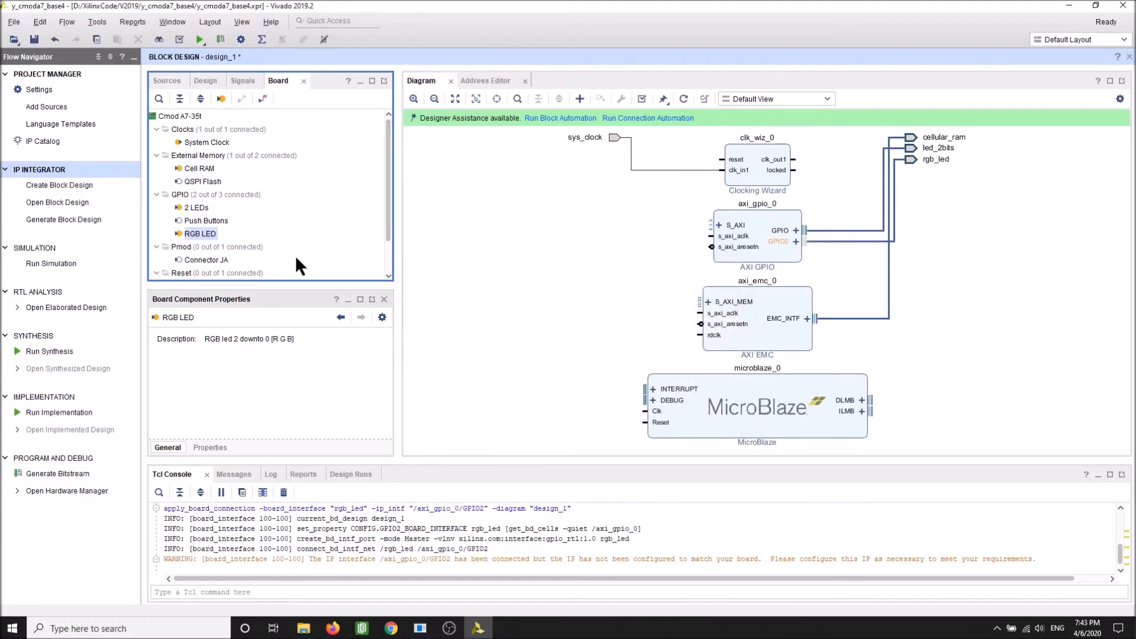
drag(294, 289, 290, 346)
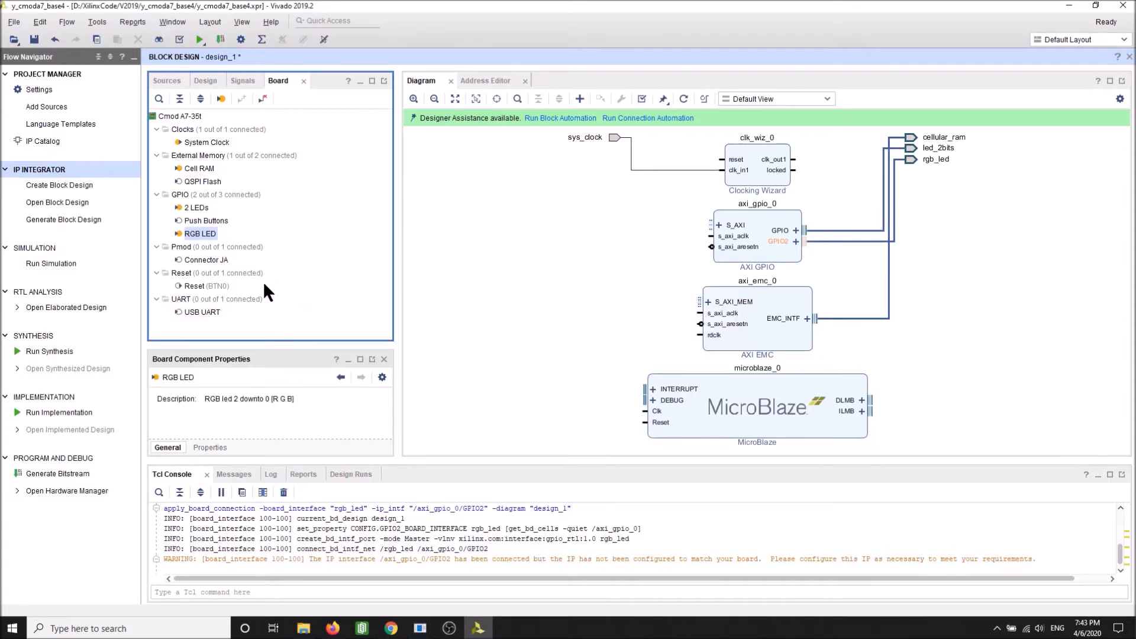
Connect the board's Reset (BTN0) to the Clocking Wizard's reset and the USB UART to UART of a new AXI Uartlite.
double_click(200, 284)
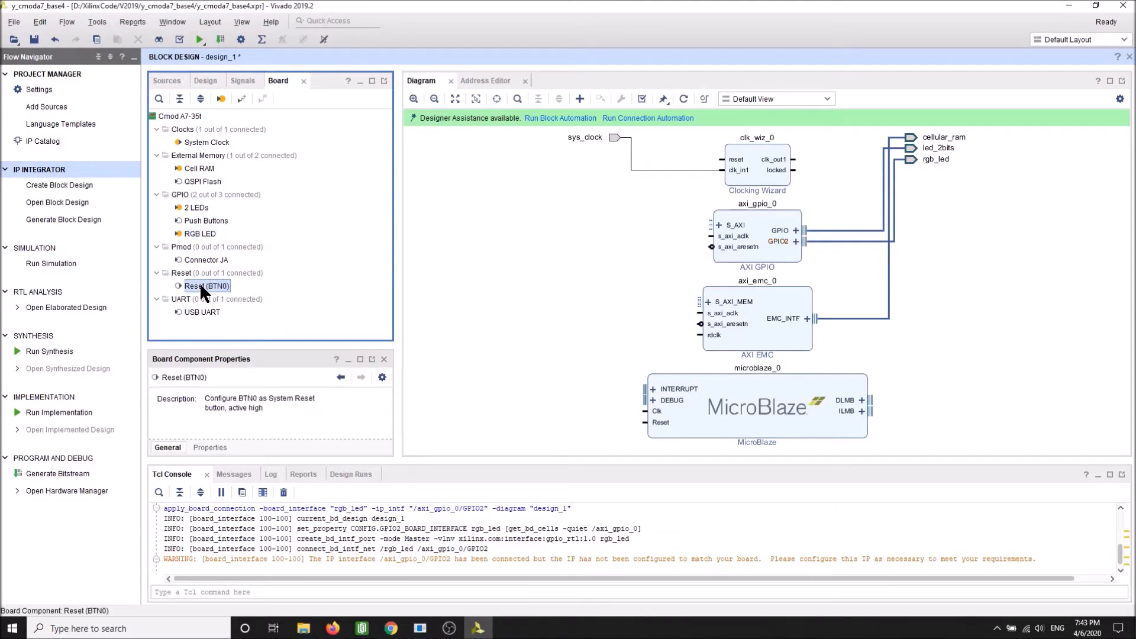
click(618, 409)
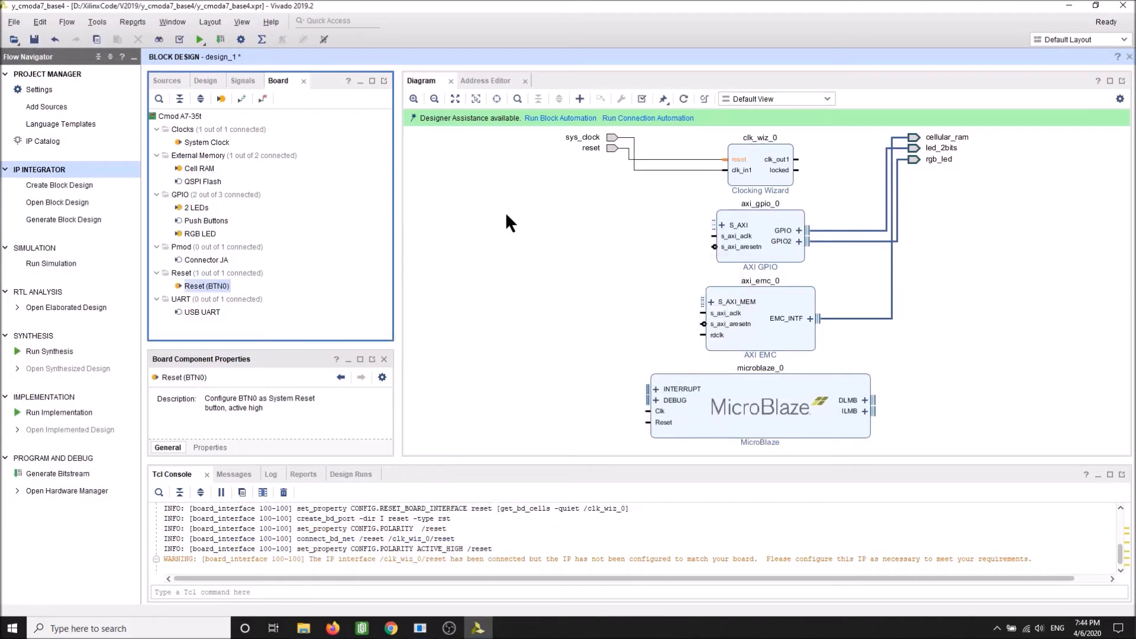
double_click(197, 311)
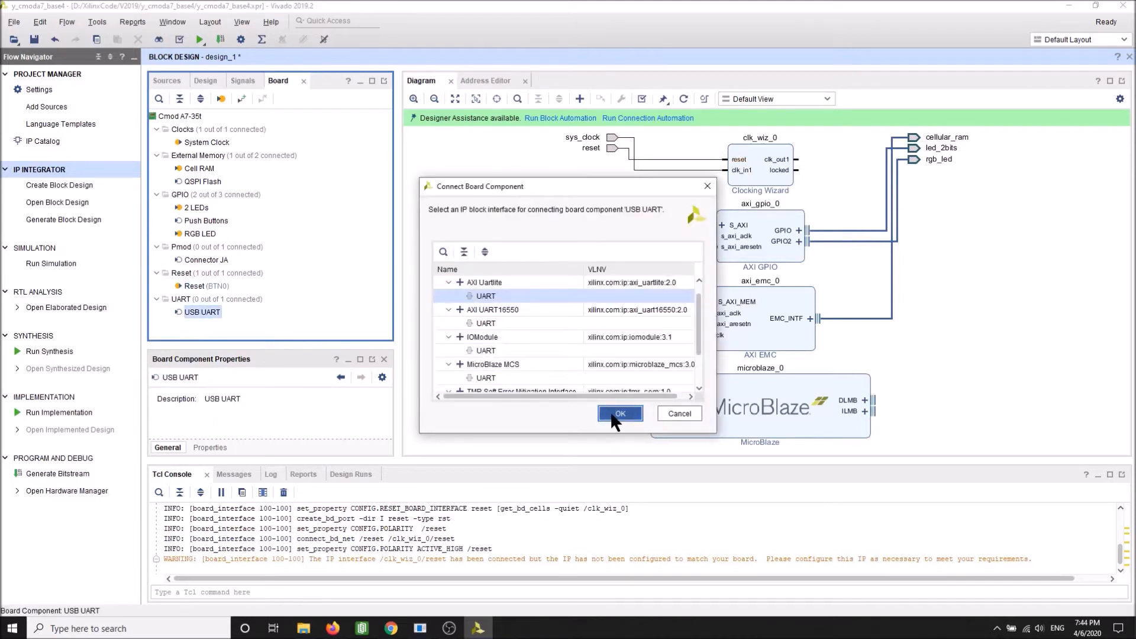
click(609, 411)
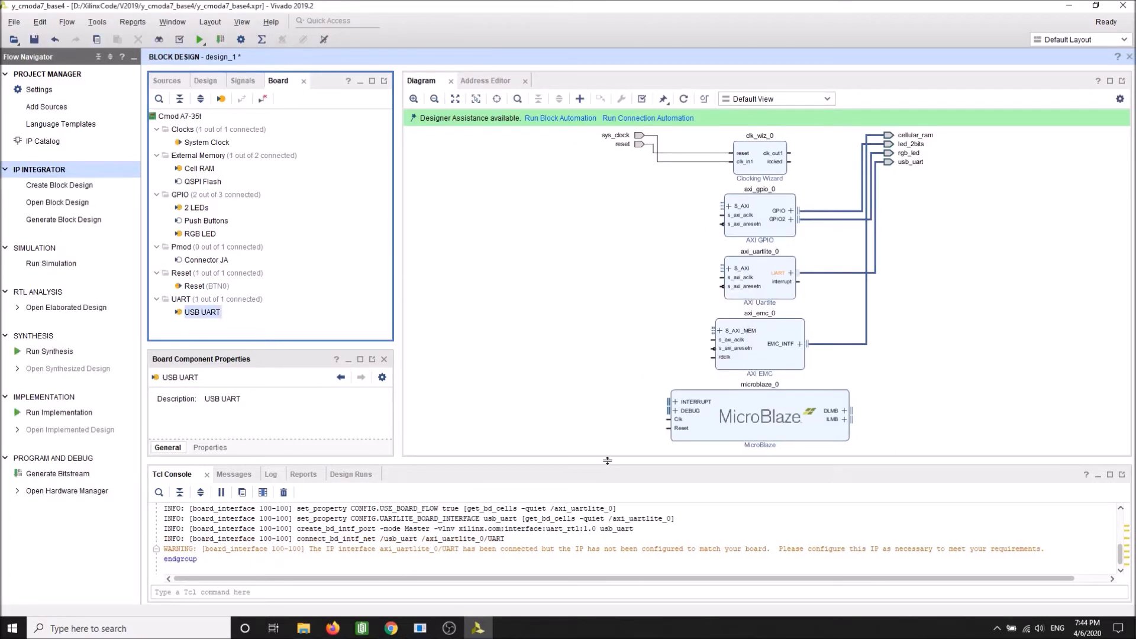
drag(604, 461, 604, 481)
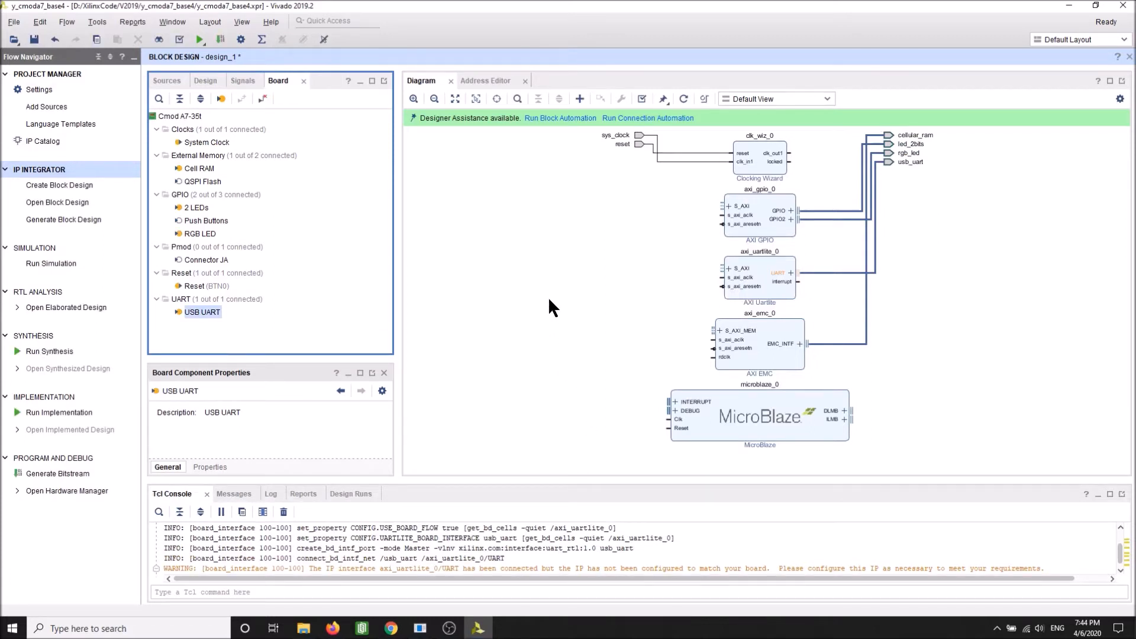
Run connection automation for axi_emc_0's rdclk with /clk_wiz_0/clk_out1 (100 MHz) as the clock source.
click(789, 405)
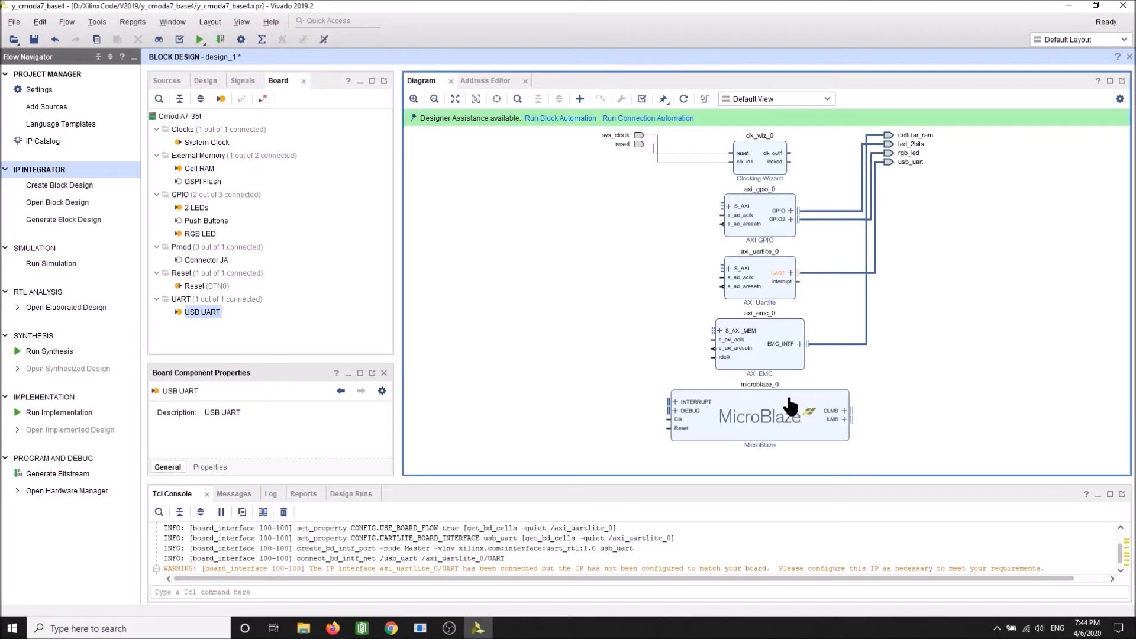
click(920, 325)
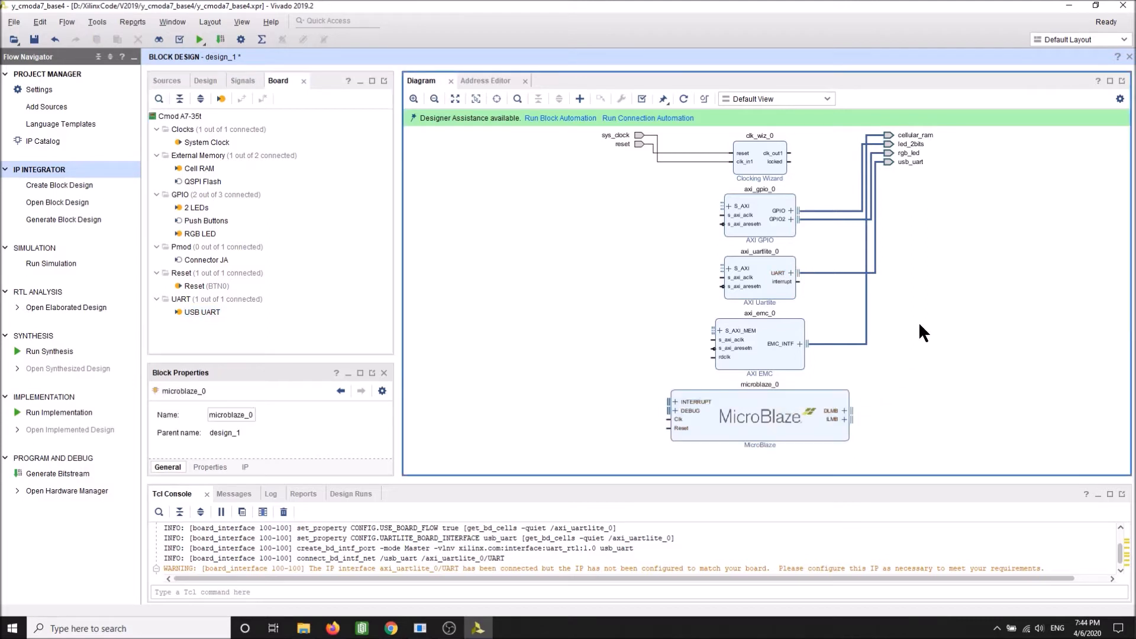
click(663, 119)
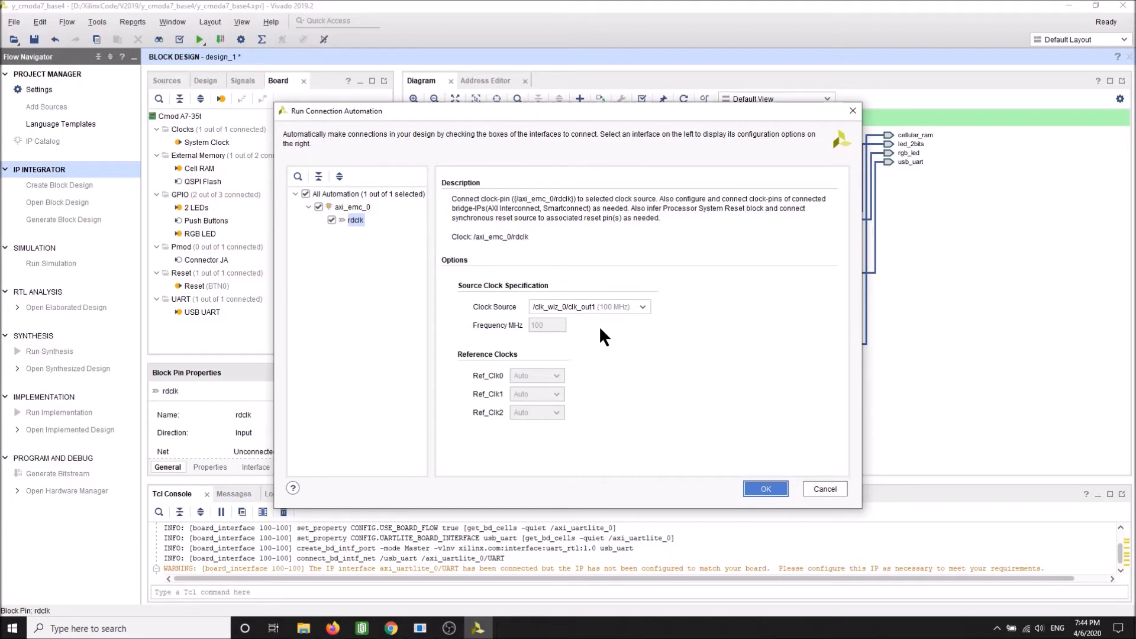
click(772, 484)
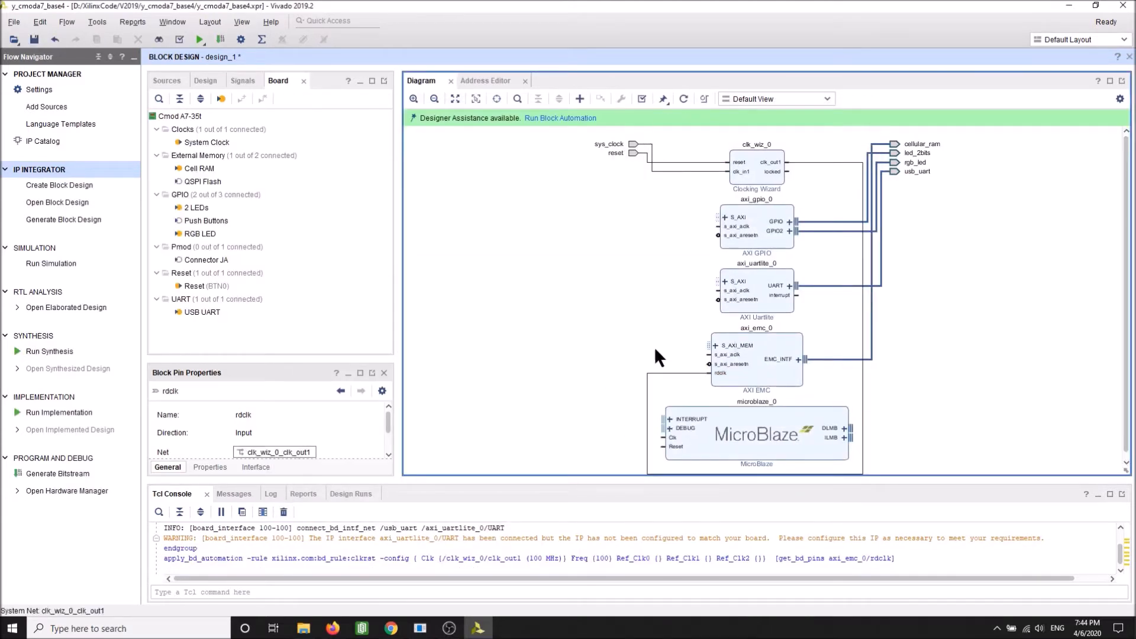
Run block automation for microblaze_0 with 64KB of local memory, keeping the remaining options at their defaults.
click(566, 118)
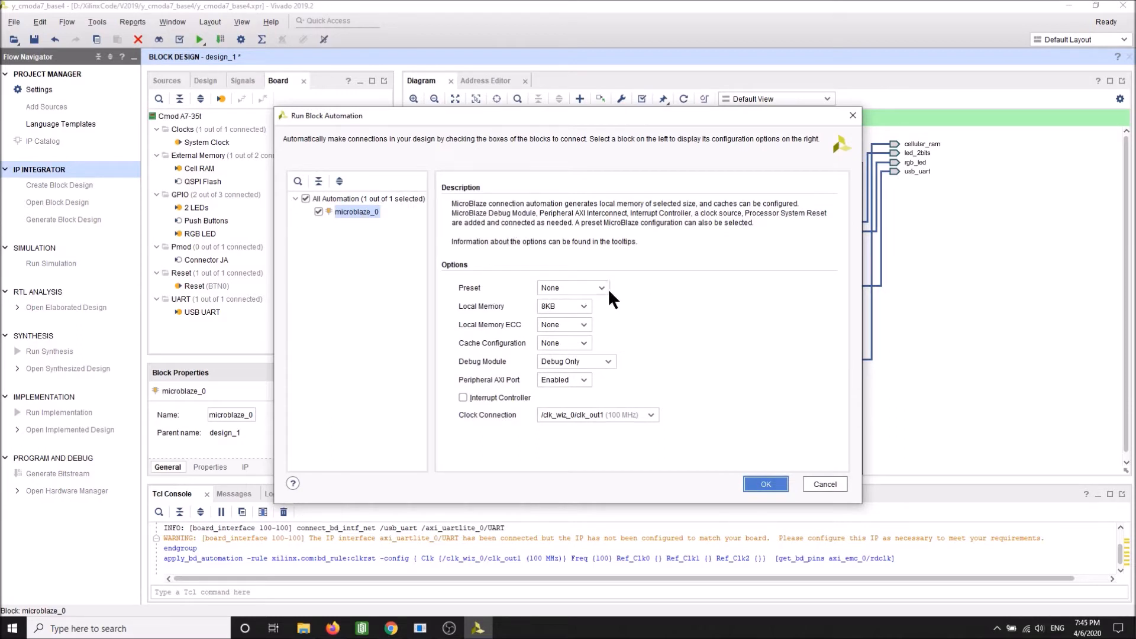
mouse_move(604, 284)
mouse_move(585, 302)
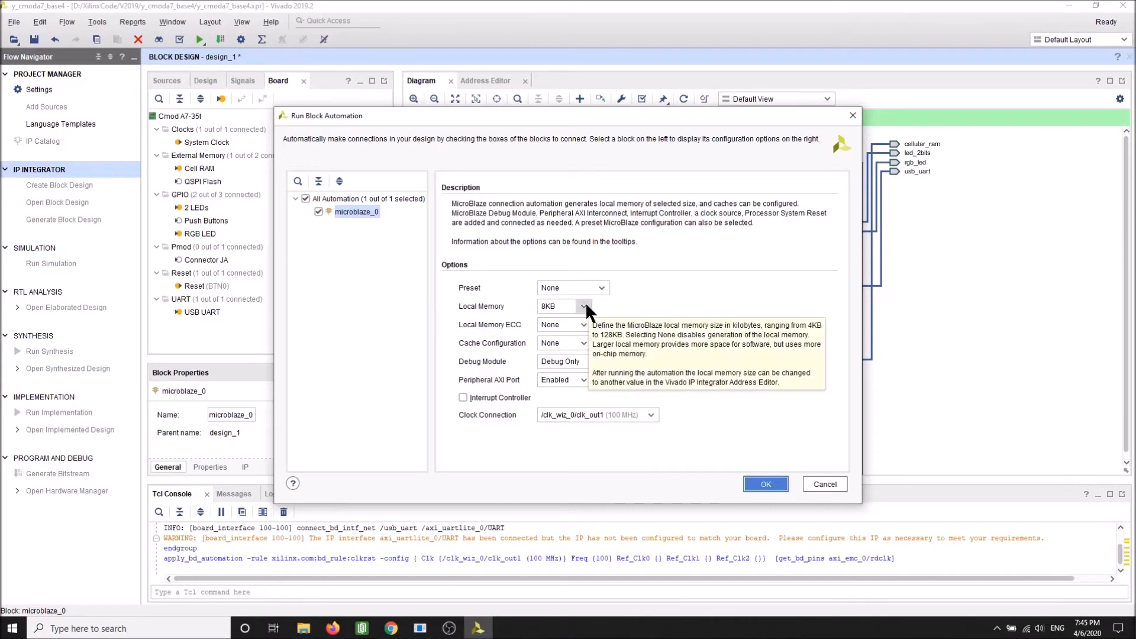
click(584, 302)
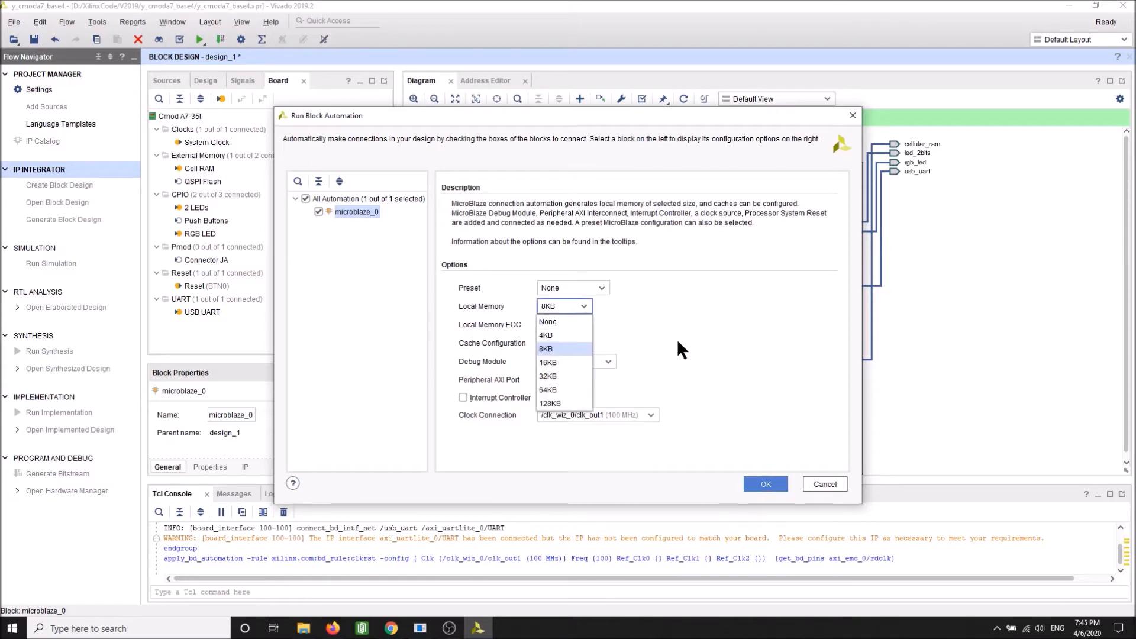
click(557, 389)
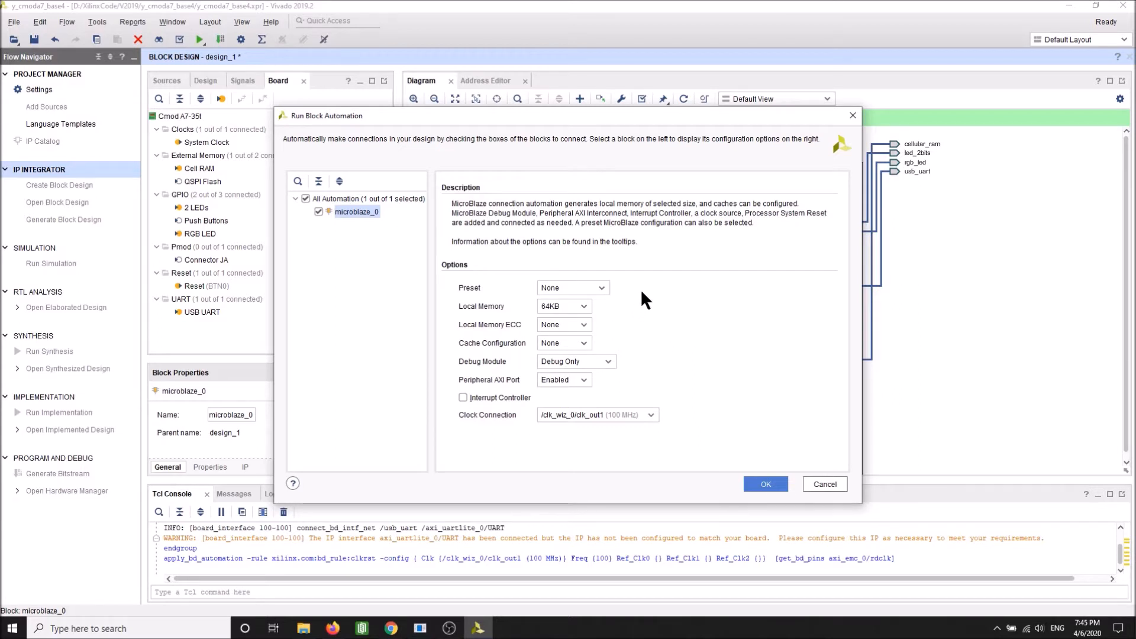
click(760, 487)
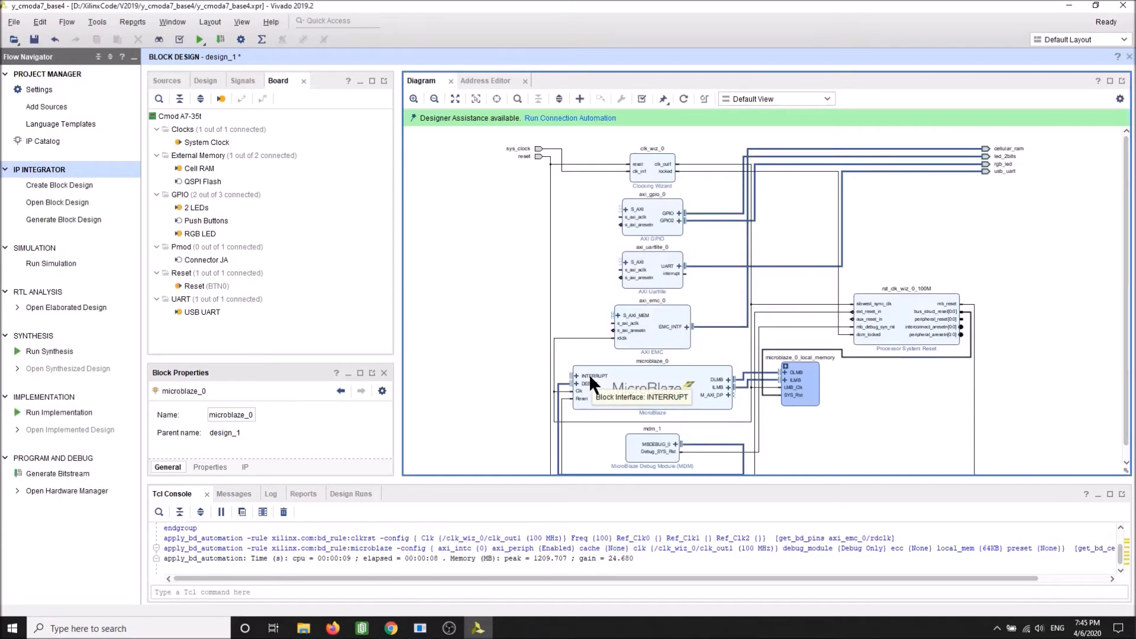
Run connection automation for all AXI interfaces of axi_emc_0, axi_gpio_0 and axi_uartlite_0.
click(587, 119)
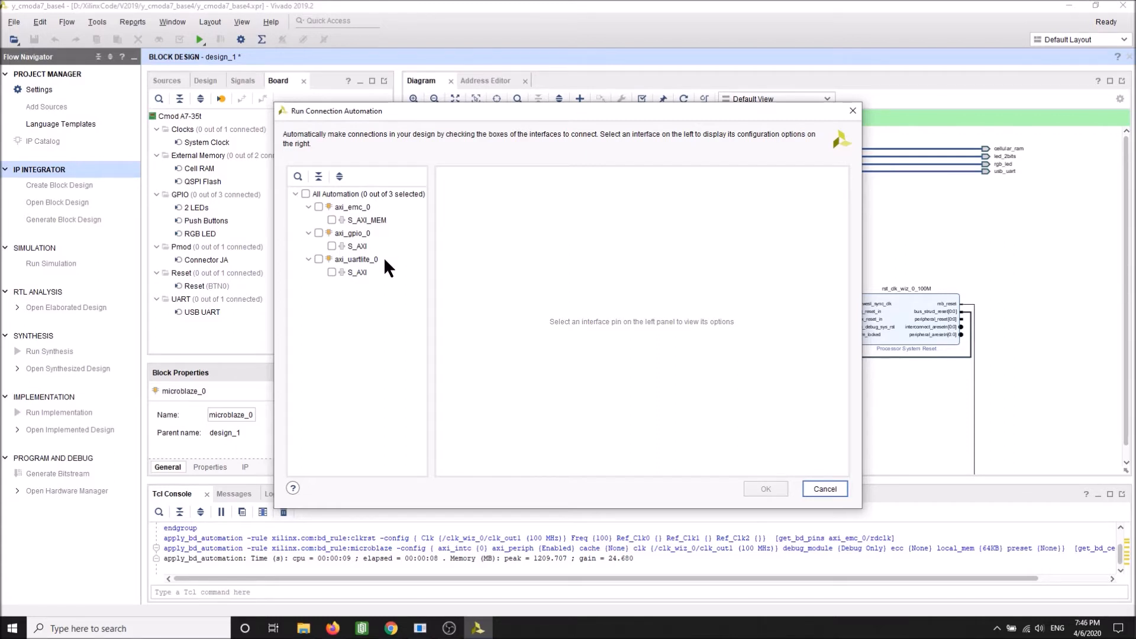
click(305, 193)
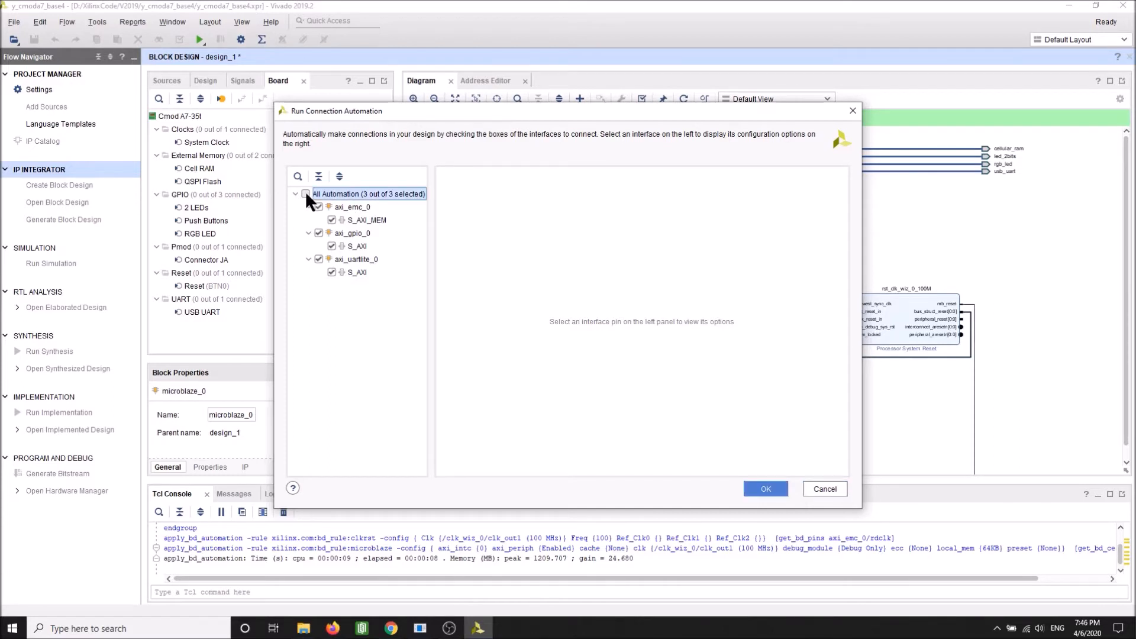
click(757, 488)
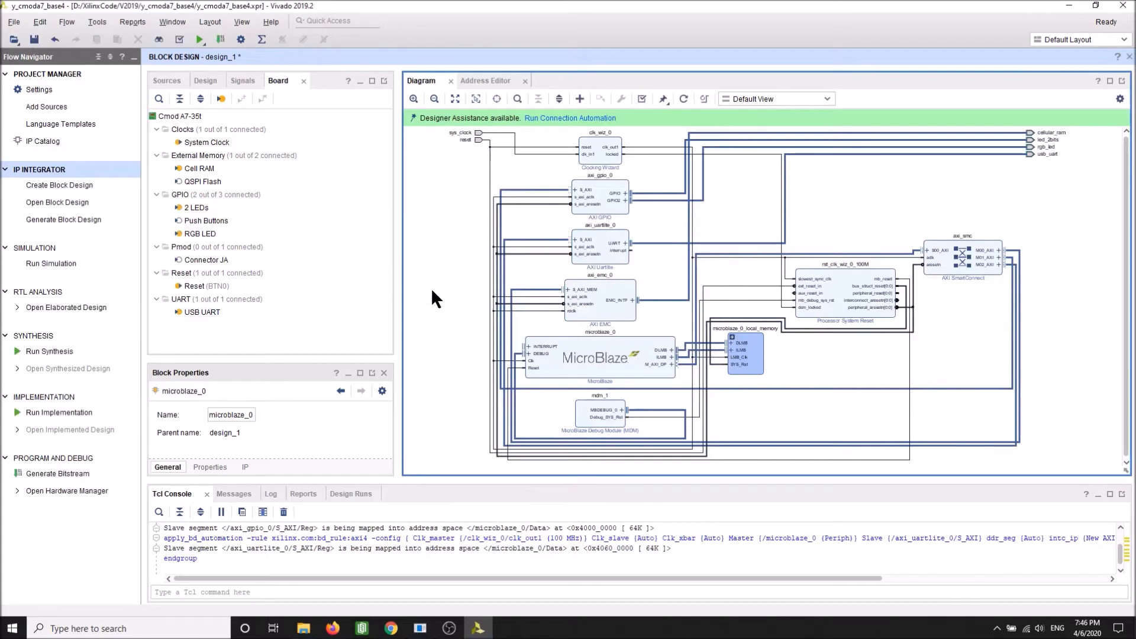
Regenerate the block diagram's layout and enlarge the diagram area.
scroll(436, 297, down, 1)
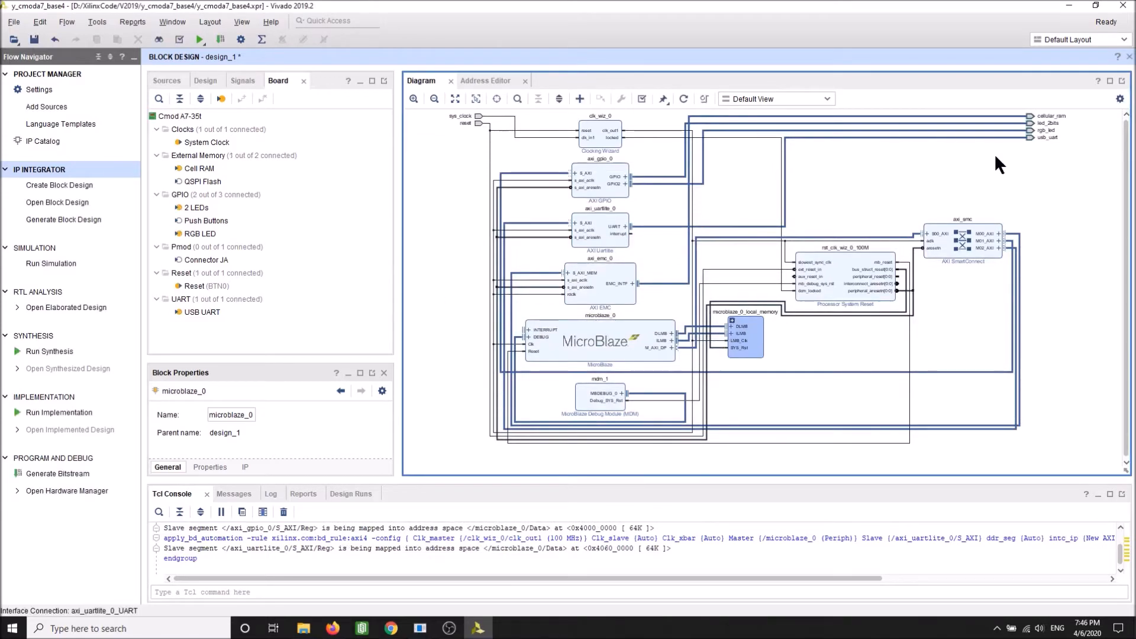
right_click(429, 235)
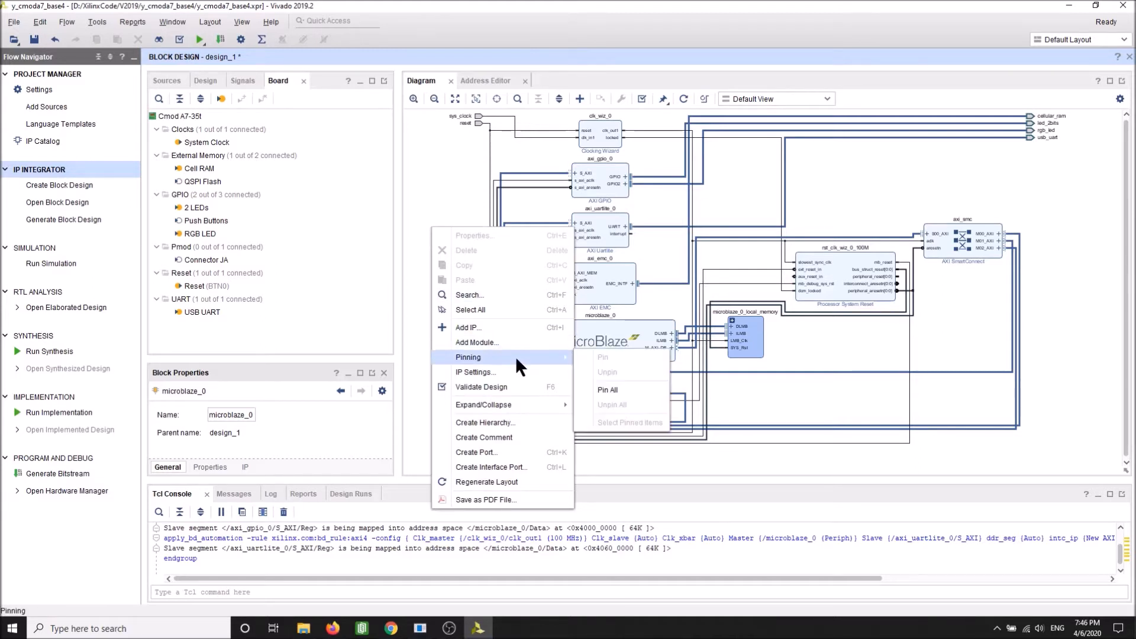
mouse_move(541, 403)
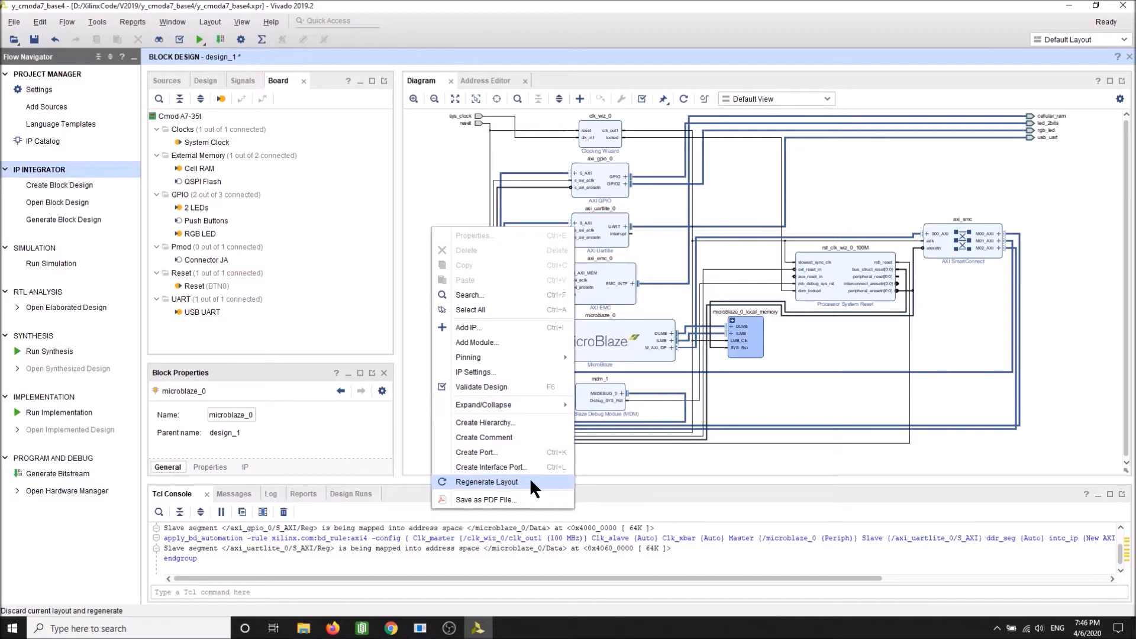
click(530, 482)
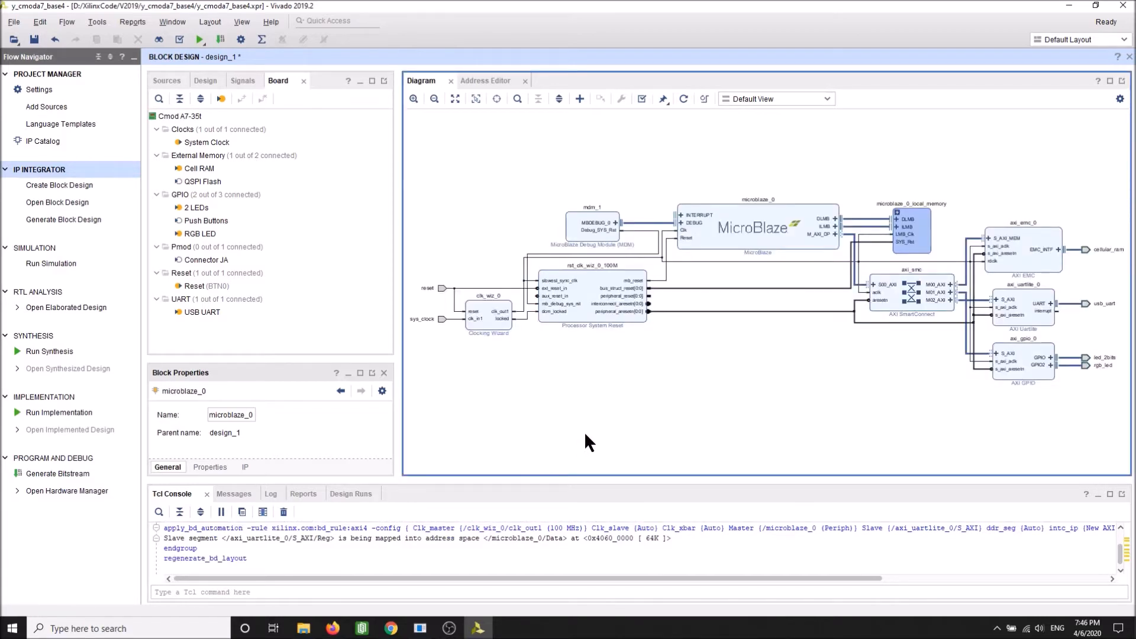
drag(399, 259, 299, 258)
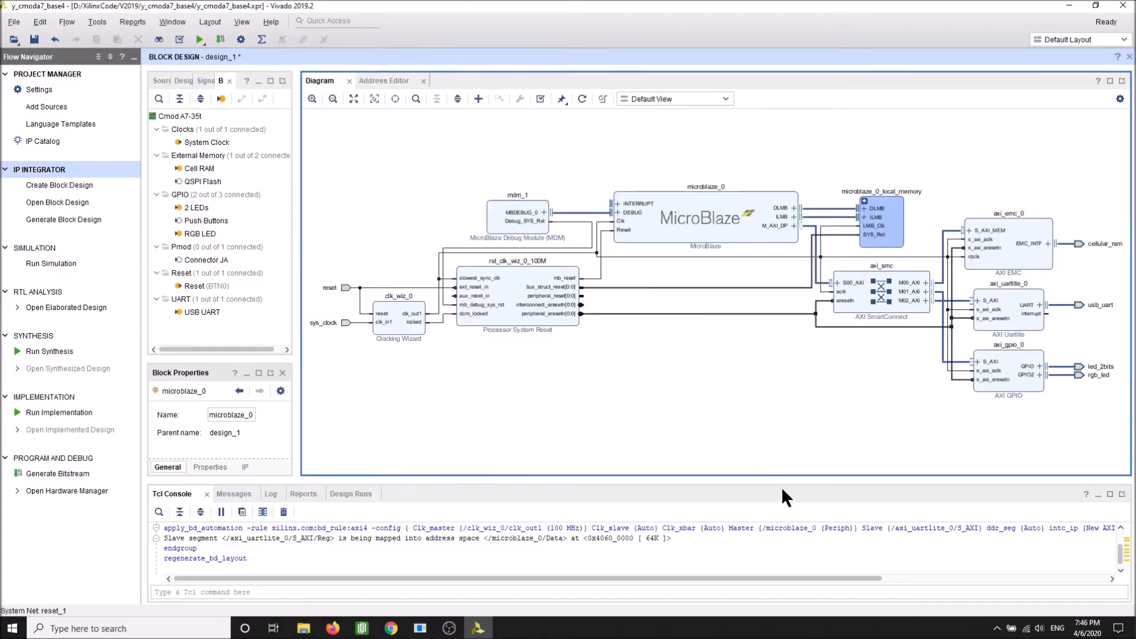
drag(778, 481, 772, 514)
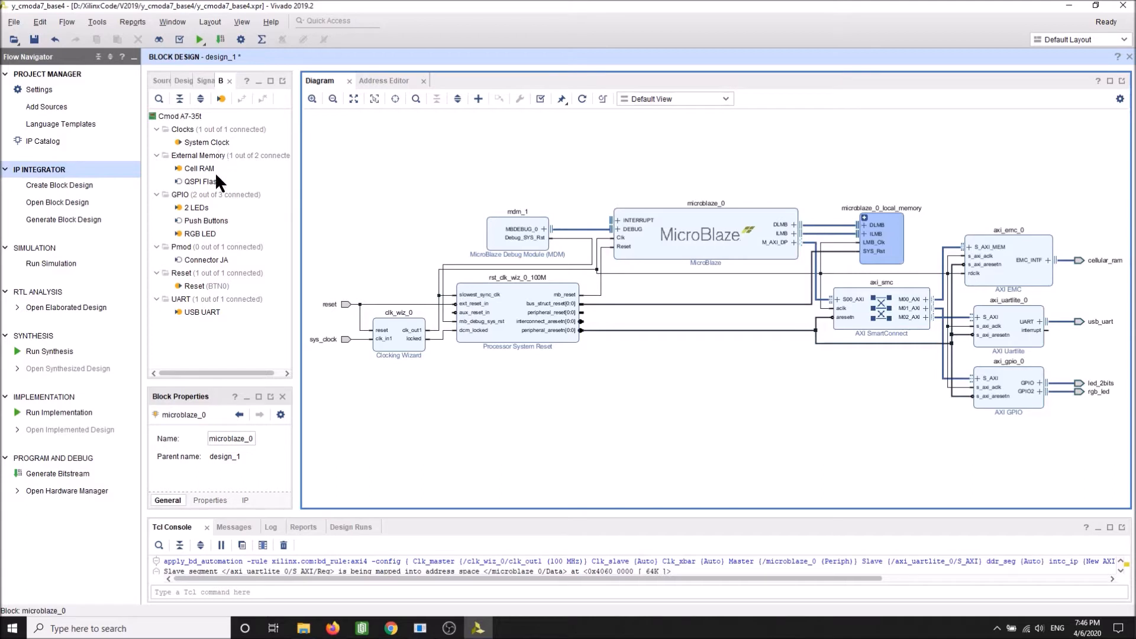
drag(296, 174, 373, 172)
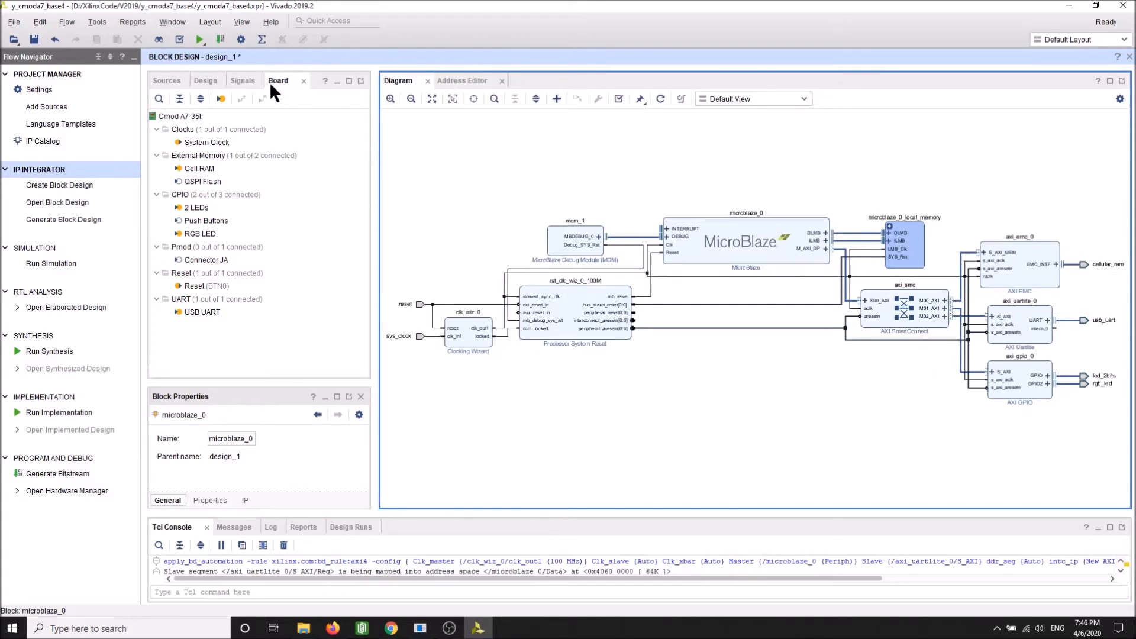
Connect the board's Push Buttons to a new AXI GPIO using the component mode "Just use BTN1".
click(276, 83)
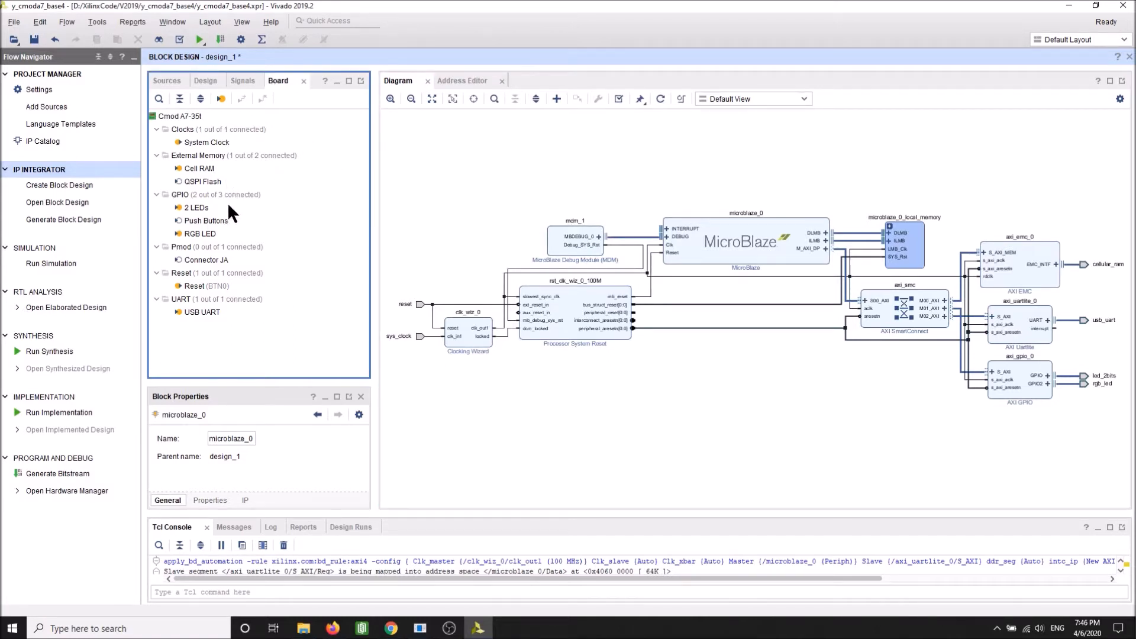
double_click(207, 220)
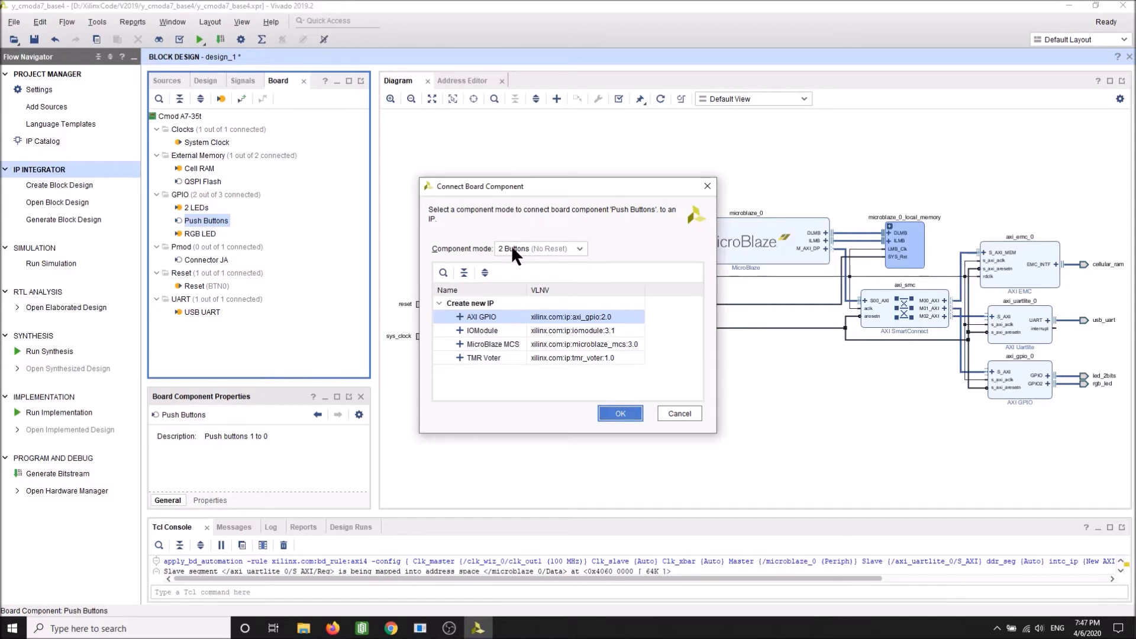
click(581, 247)
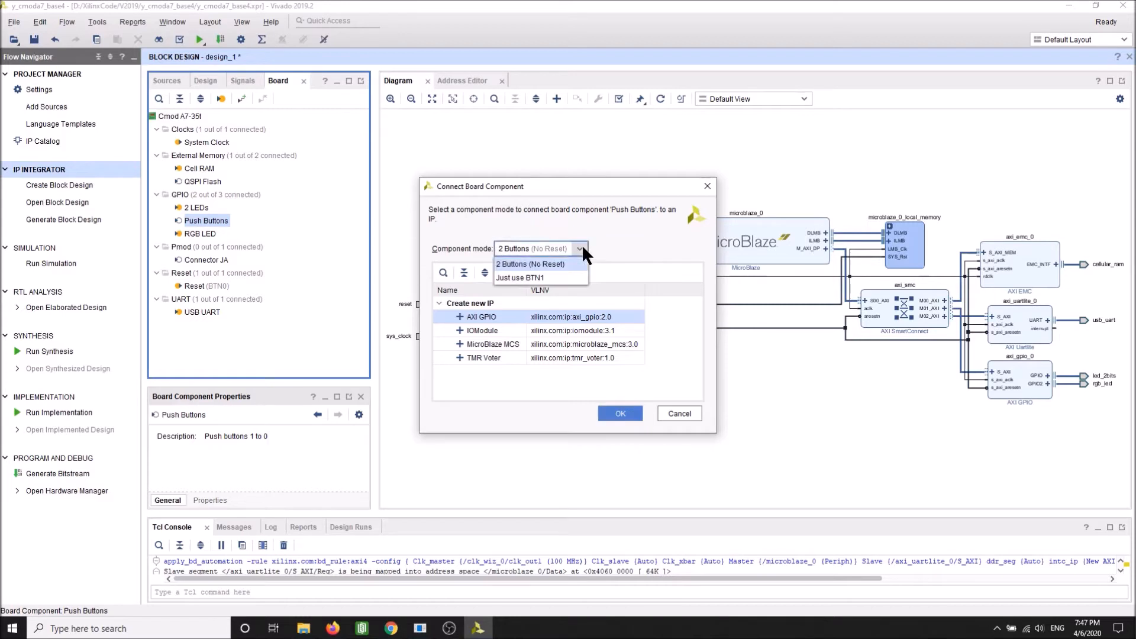
click(555, 274)
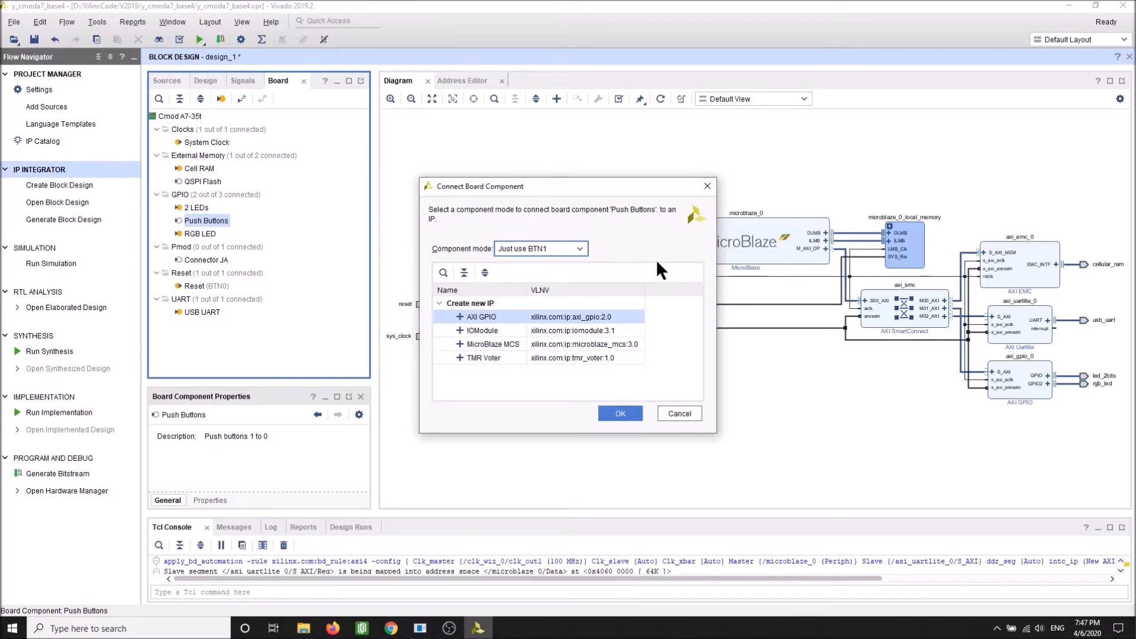
click(618, 413)
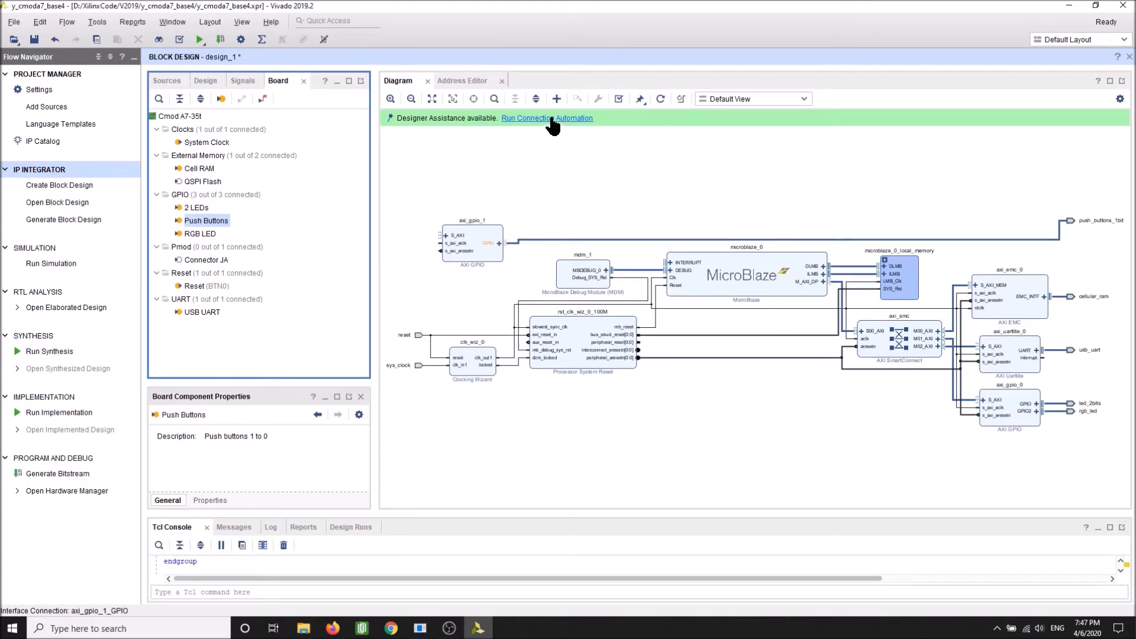
Run connection automation for axi_gpio_1's S_AXI interface and regenerate the diagram's layout.
click(552, 118)
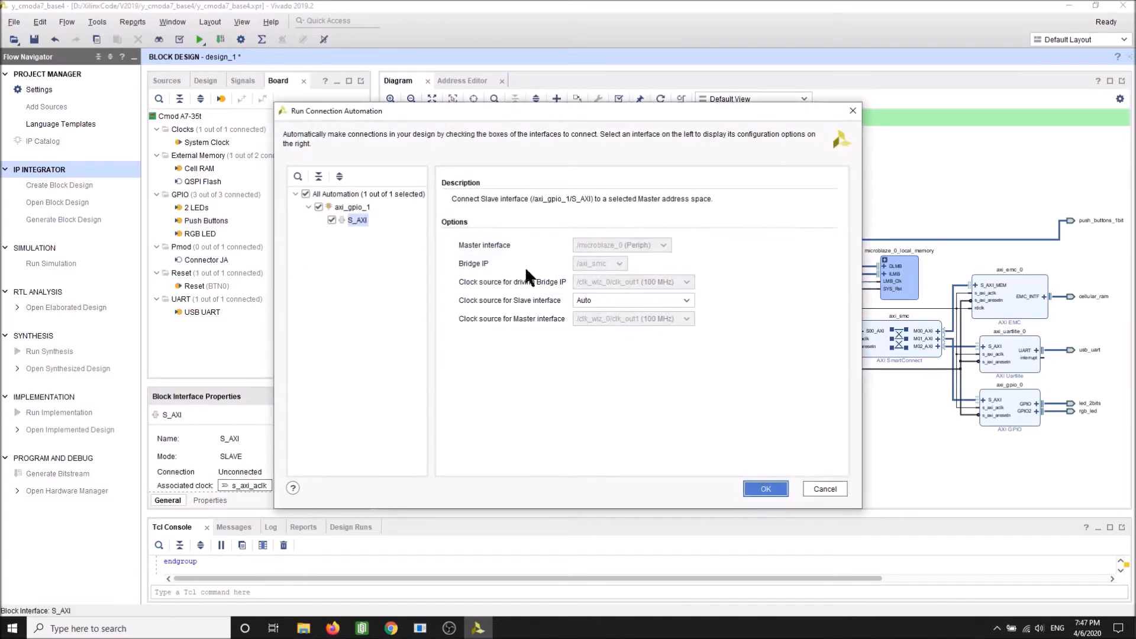
click(770, 491)
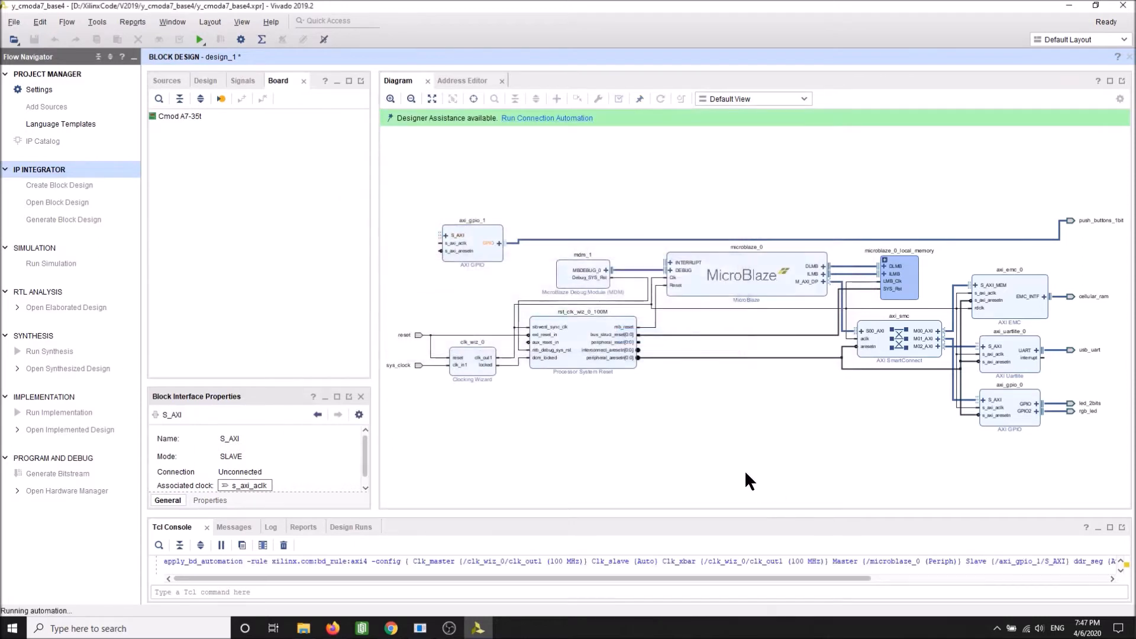
right_click(552, 411)
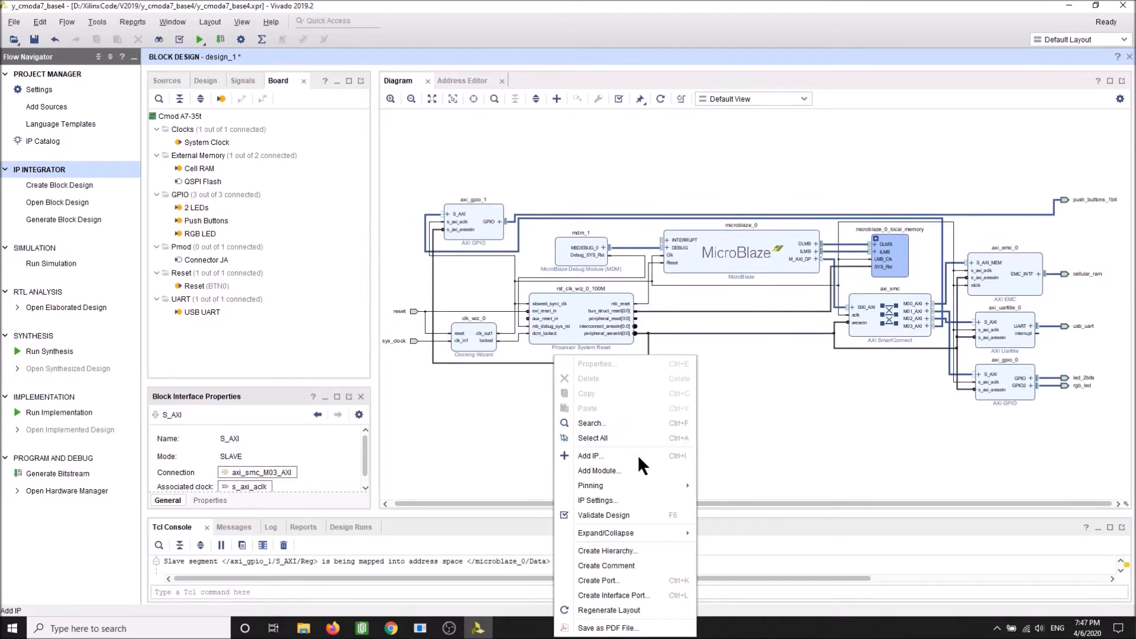
click(648, 609)
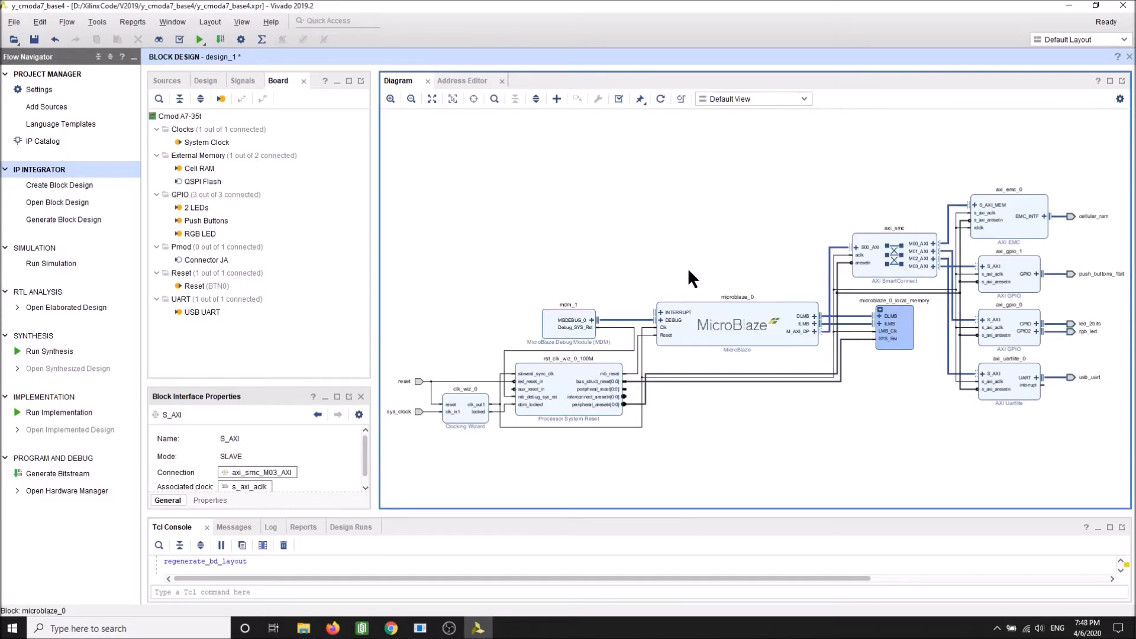
Examine the requested output frequency of clk_out1 in the clk_wiz_0 Clocking Wizard's settings.
scroll(687, 267, up, 2)
scroll(687, 267, up, 2)
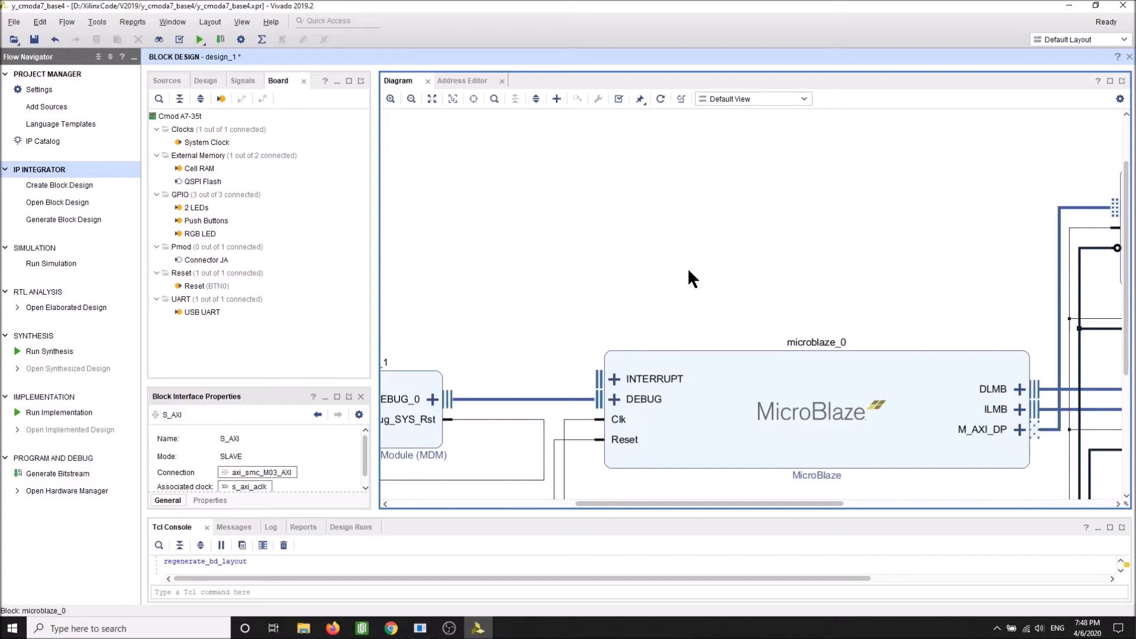
drag(758, 495, 607, 503)
scroll(722, 307, down, 4)
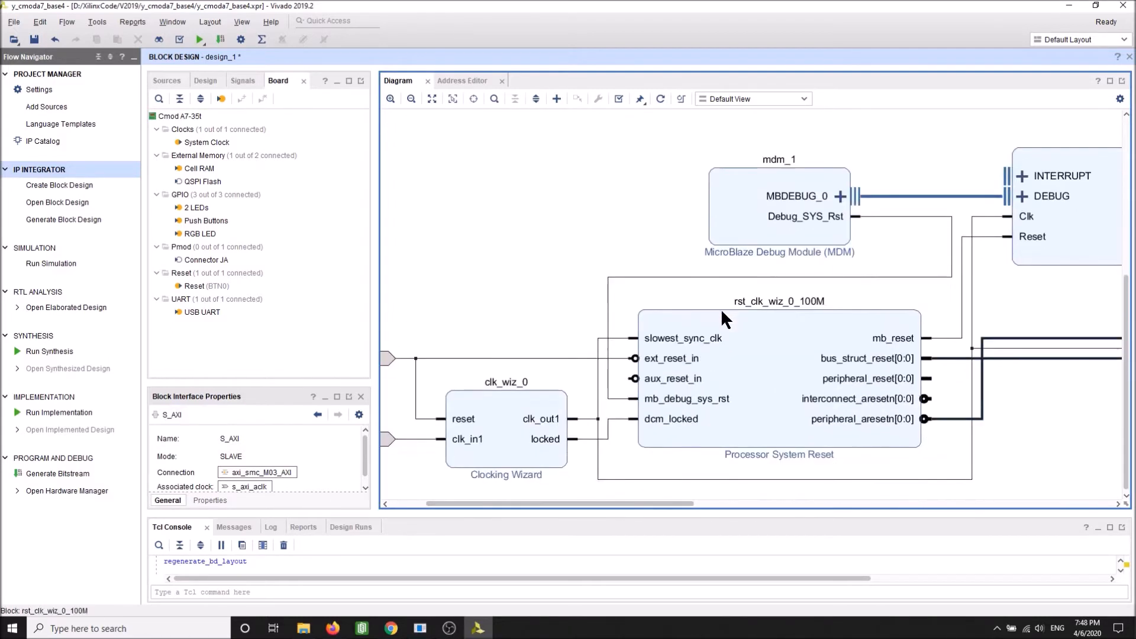
drag(592, 500, 557, 502)
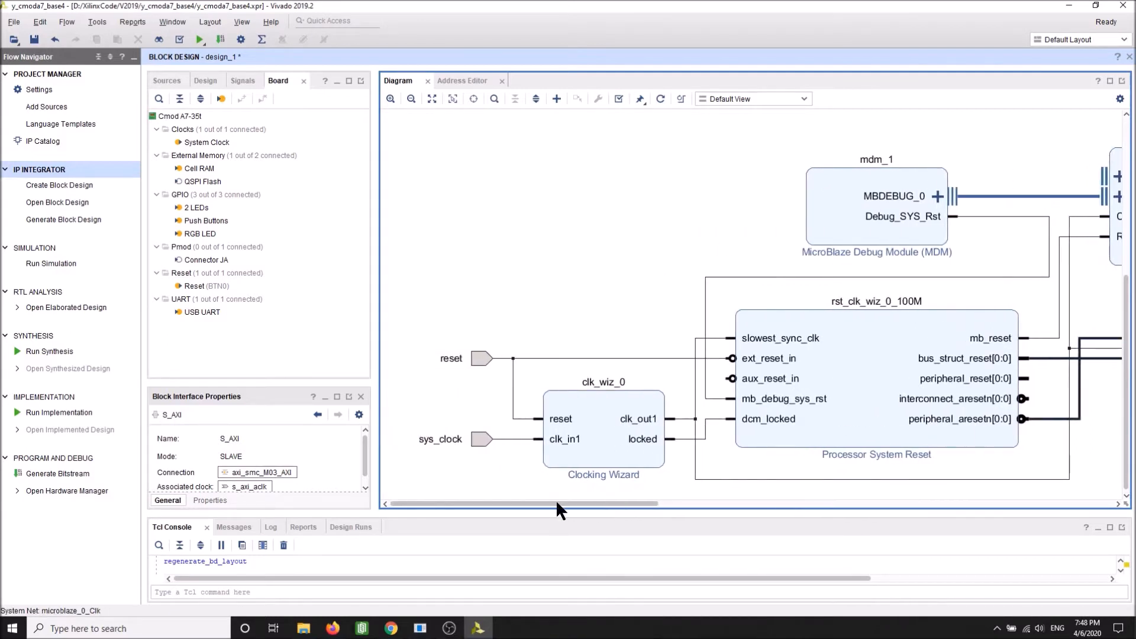
double_click(605, 400)
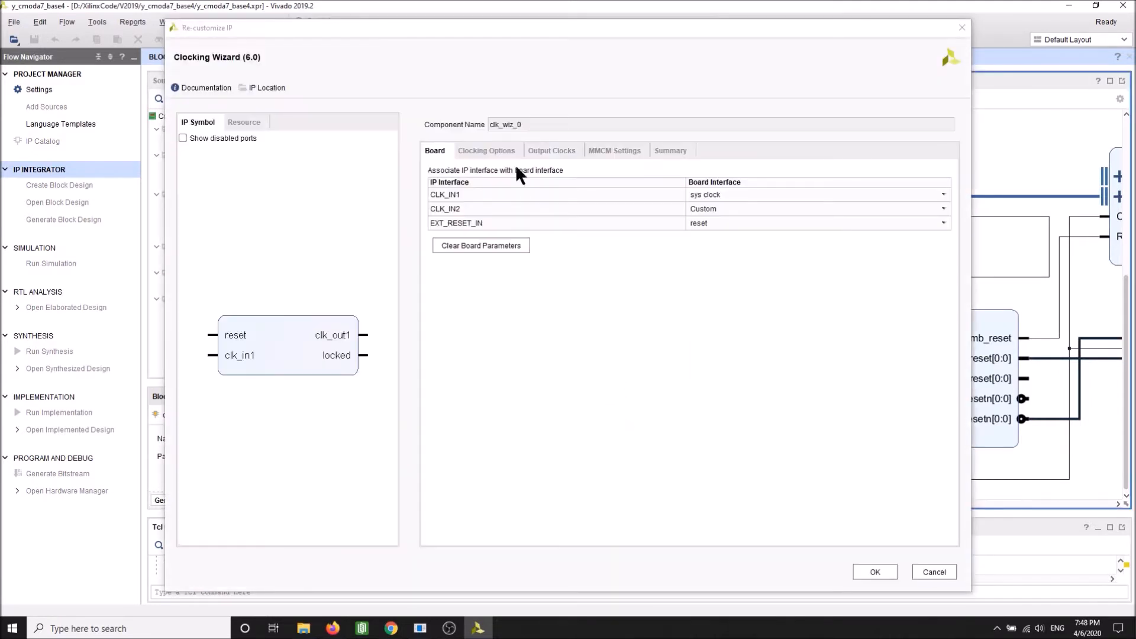
click(544, 149)
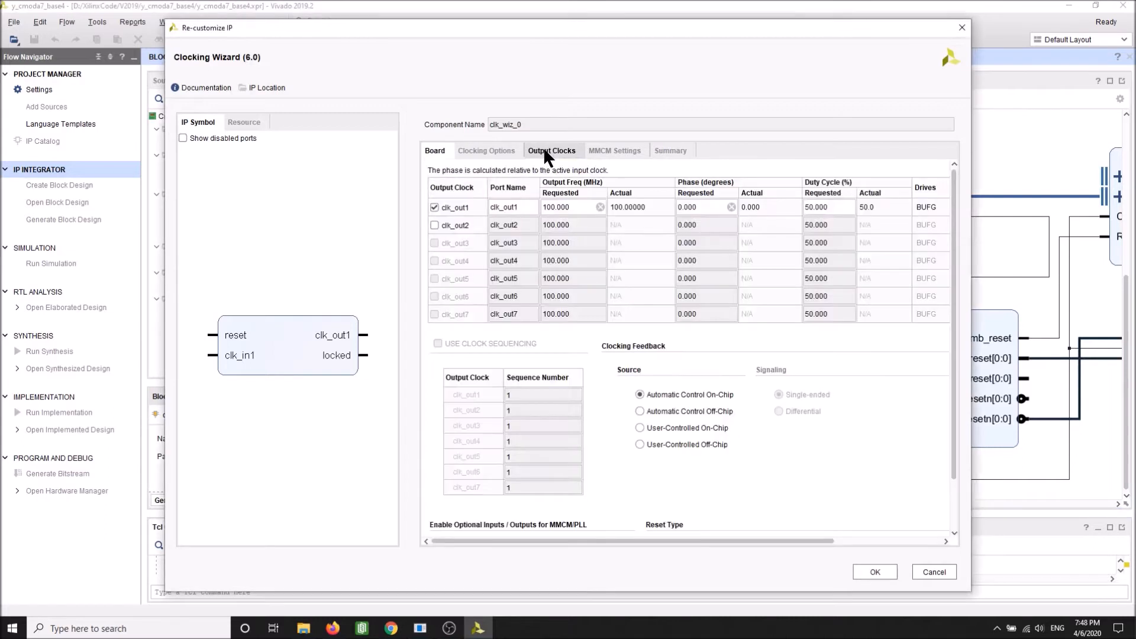
click(577, 205)
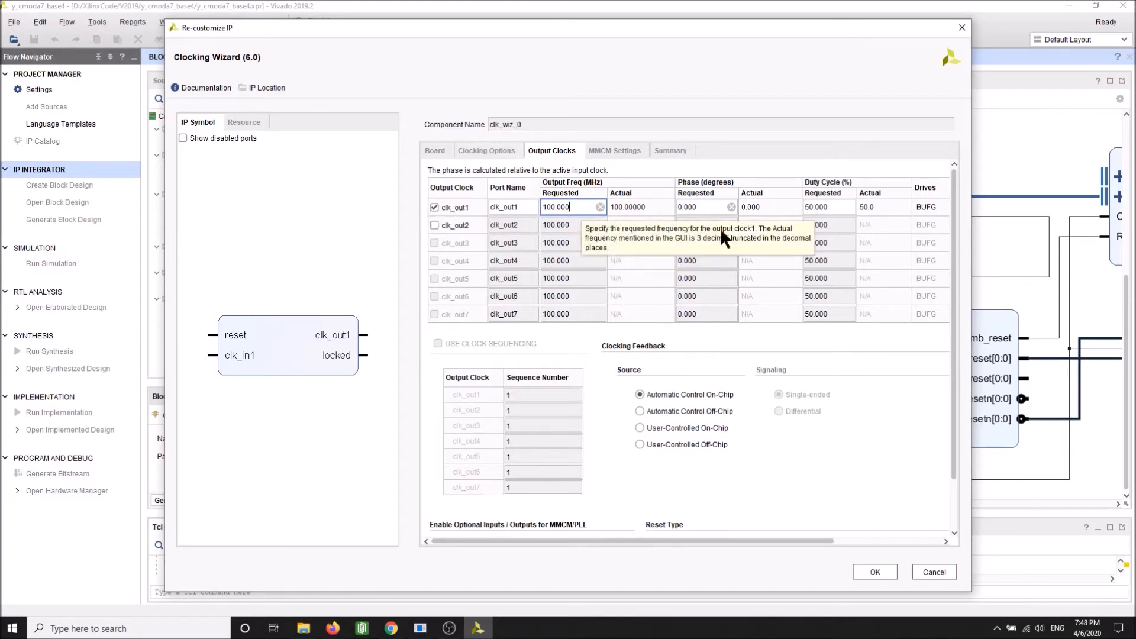
click(885, 570)
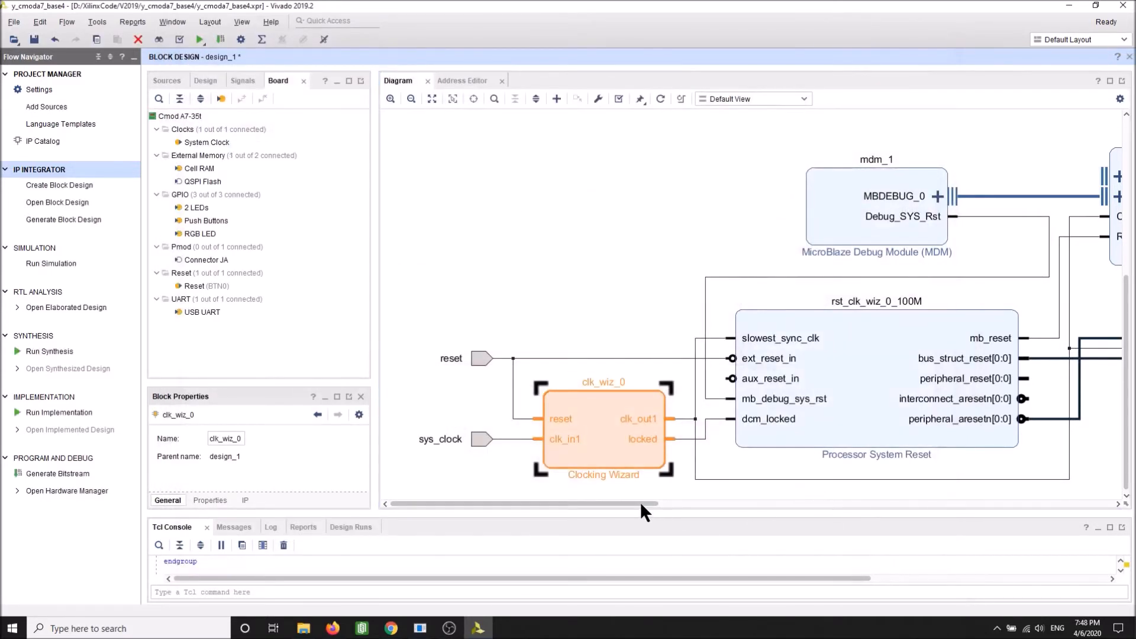
Examine the Port A and Port B memory sizes of the lmb_bram block inside microblaze_0_local_memory.
drag(640, 502, 1028, 519)
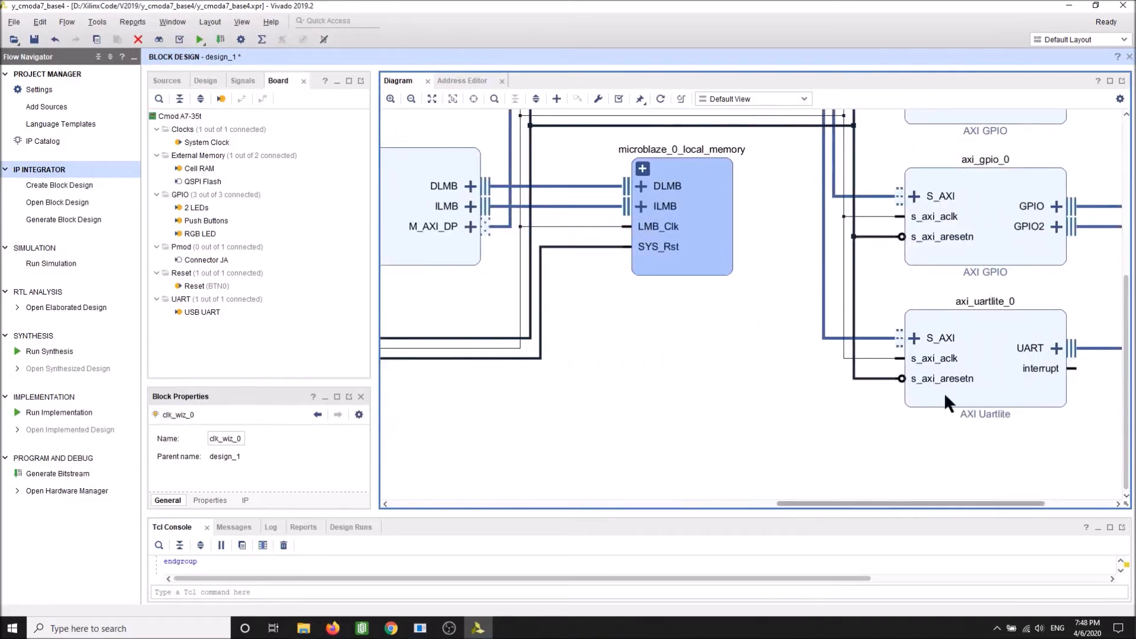
click(714, 219)
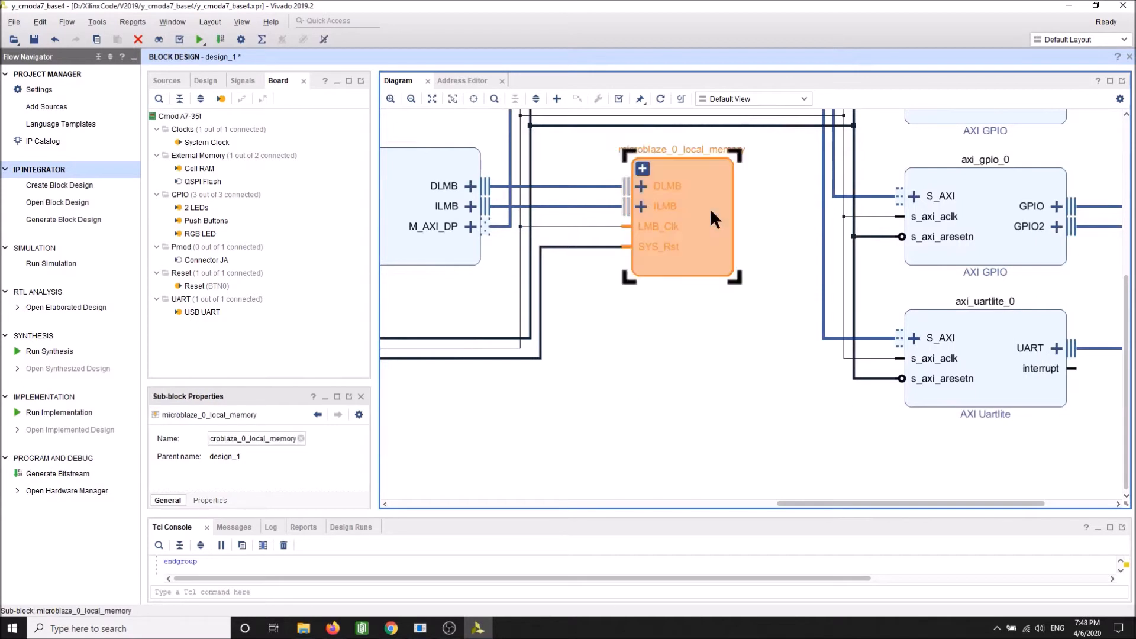
double_click(711, 210)
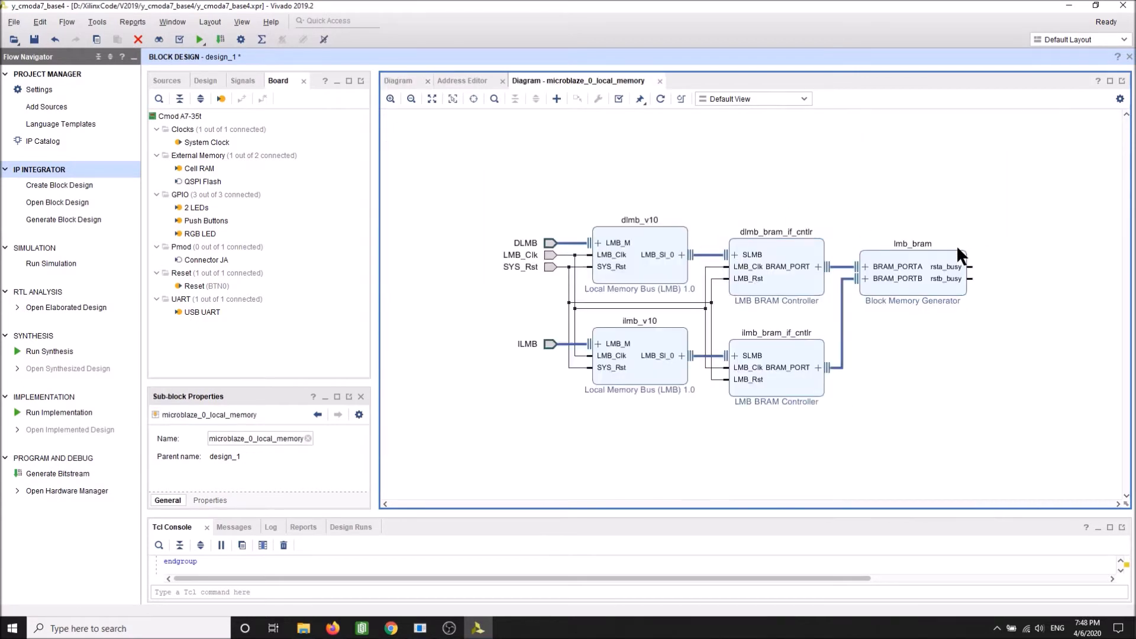
click(931, 257)
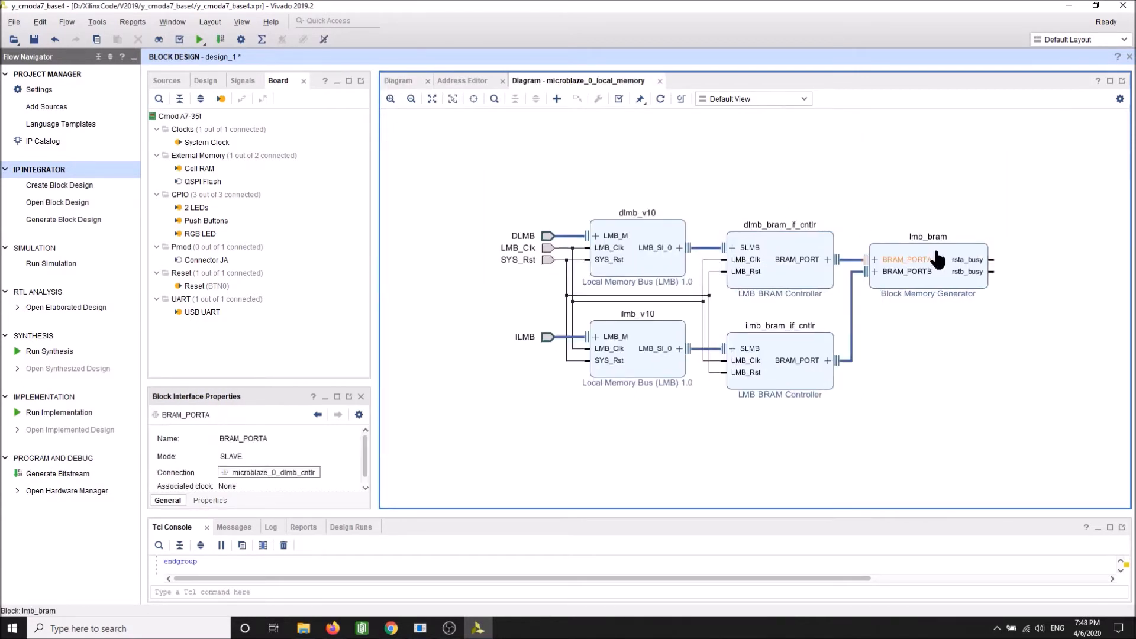
click(936, 259)
double_click(938, 259)
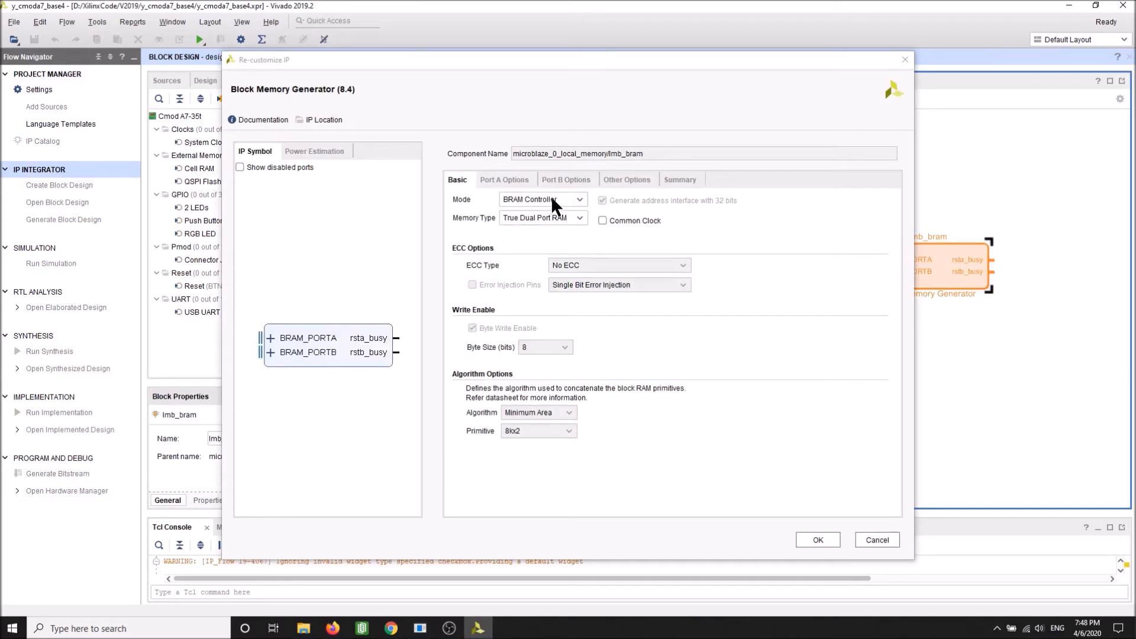
click(512, 179)
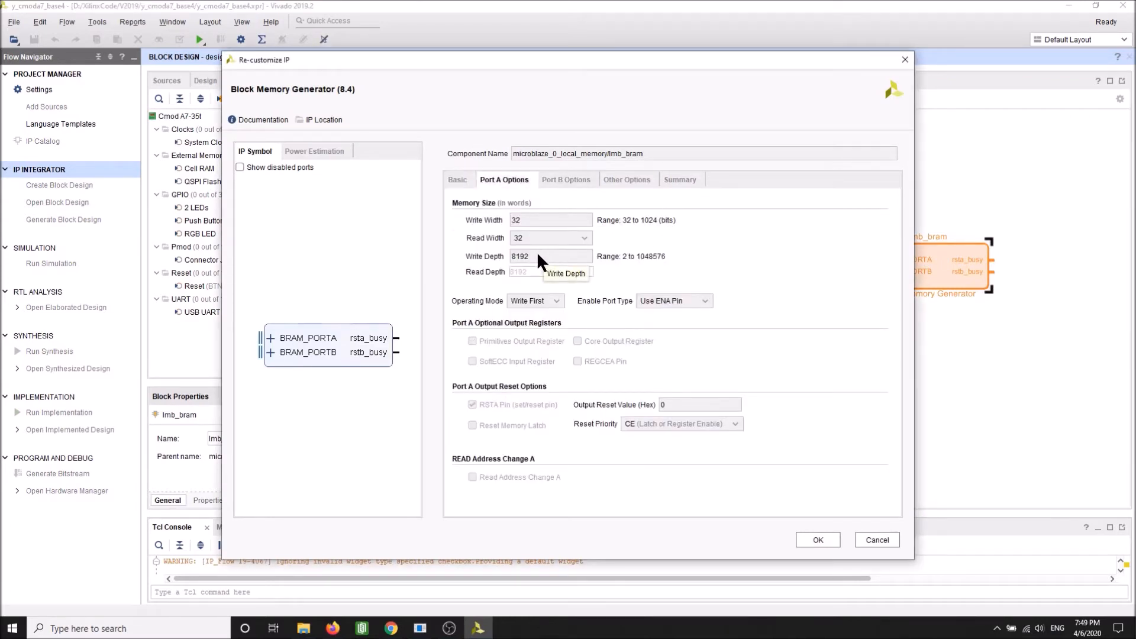
click(568, 179)
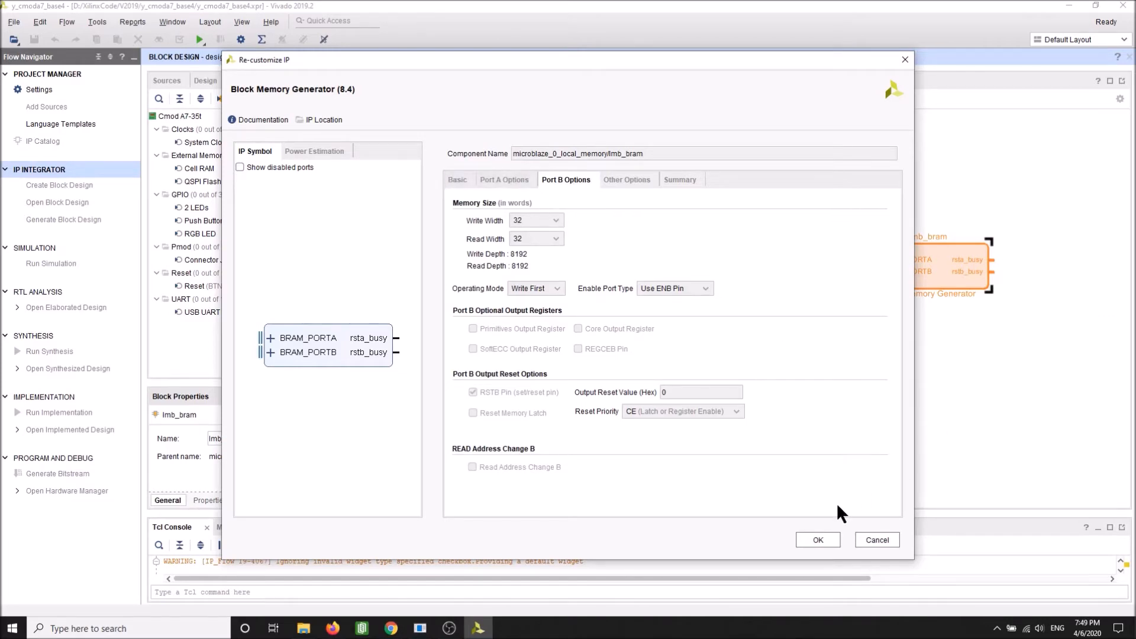
click(816, 540)
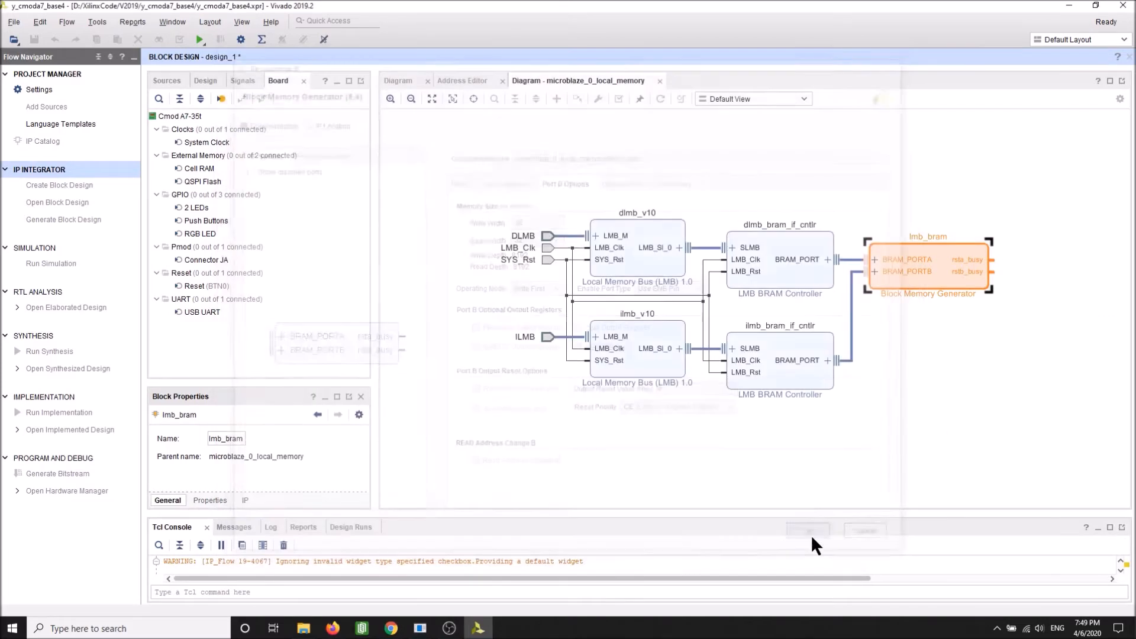
click(659, 81)
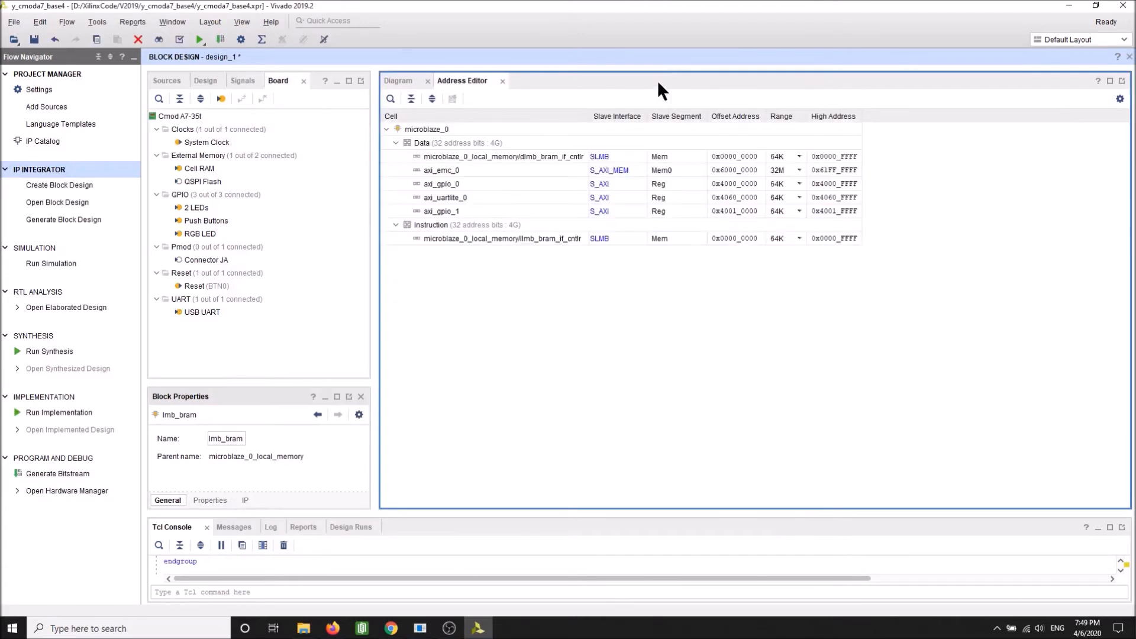
Examine the AXI peripheral blocks in the main diagram and the board interfaces assigned to both axi_gpio_0 channels.
click(400, 79)
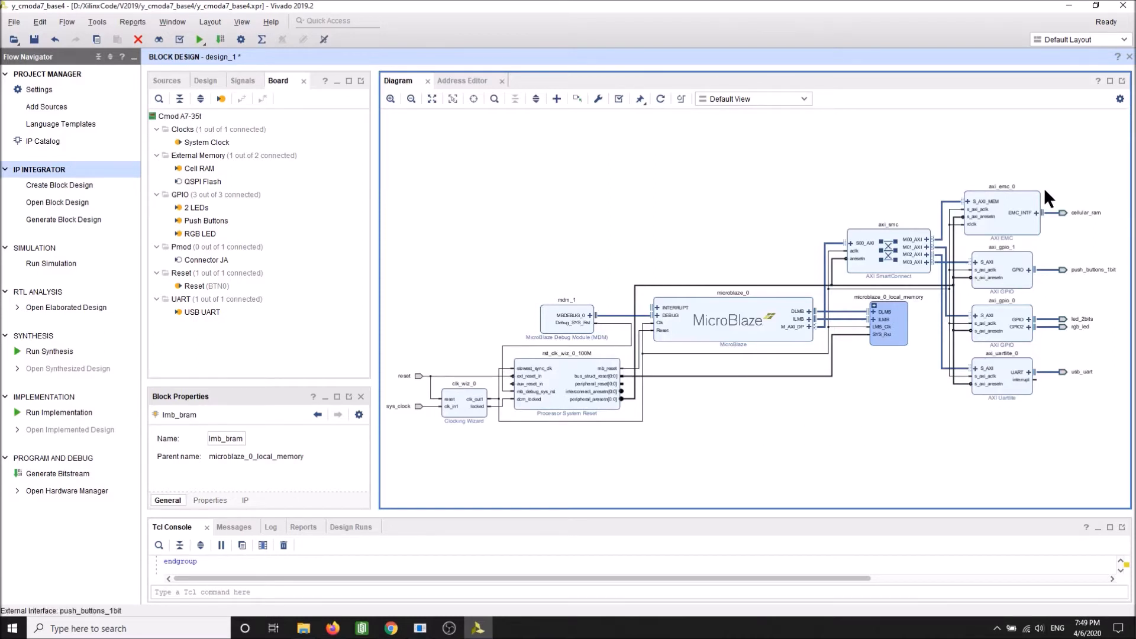
scroll(1005, 235, up, 2)
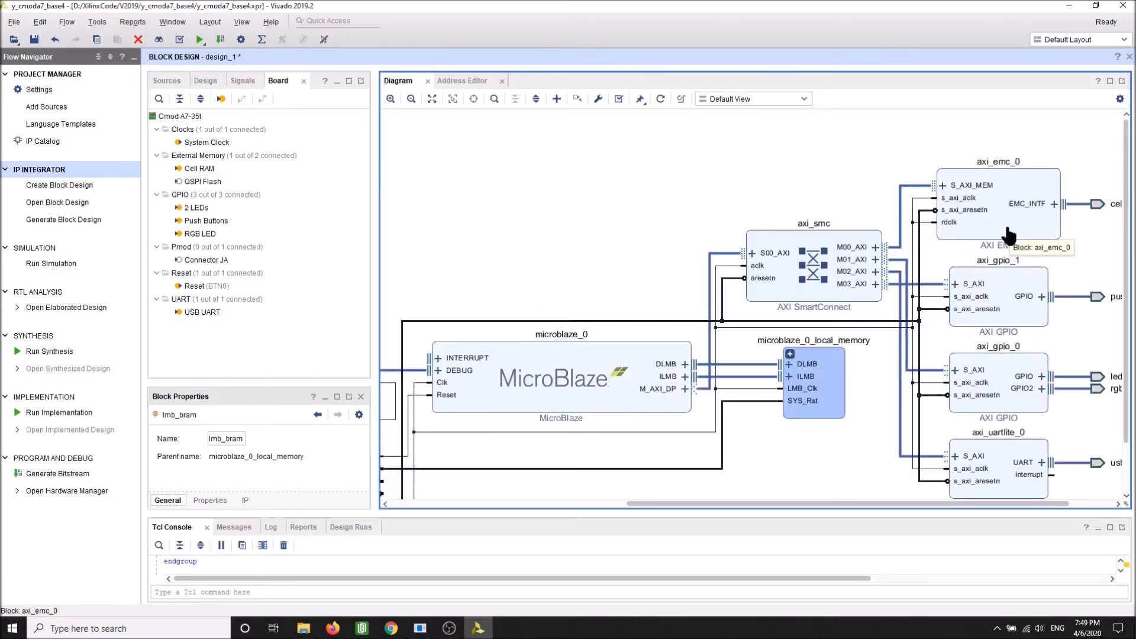
scroll(1008, 235, up, 2)
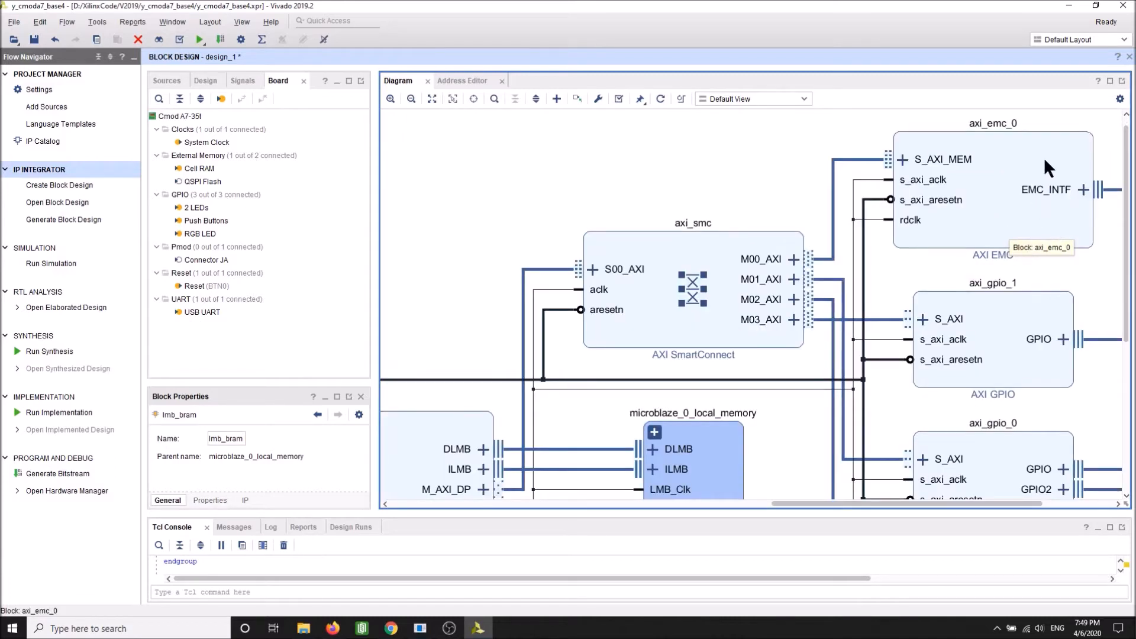
click(1035, 316)
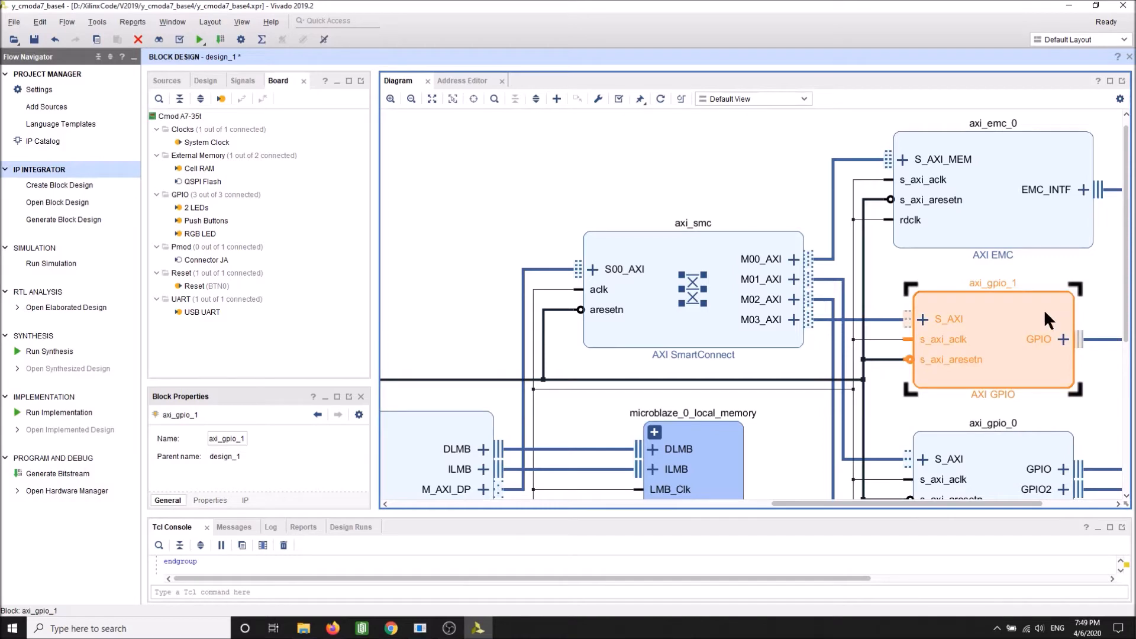
scroll(1017, 381, down, 2)
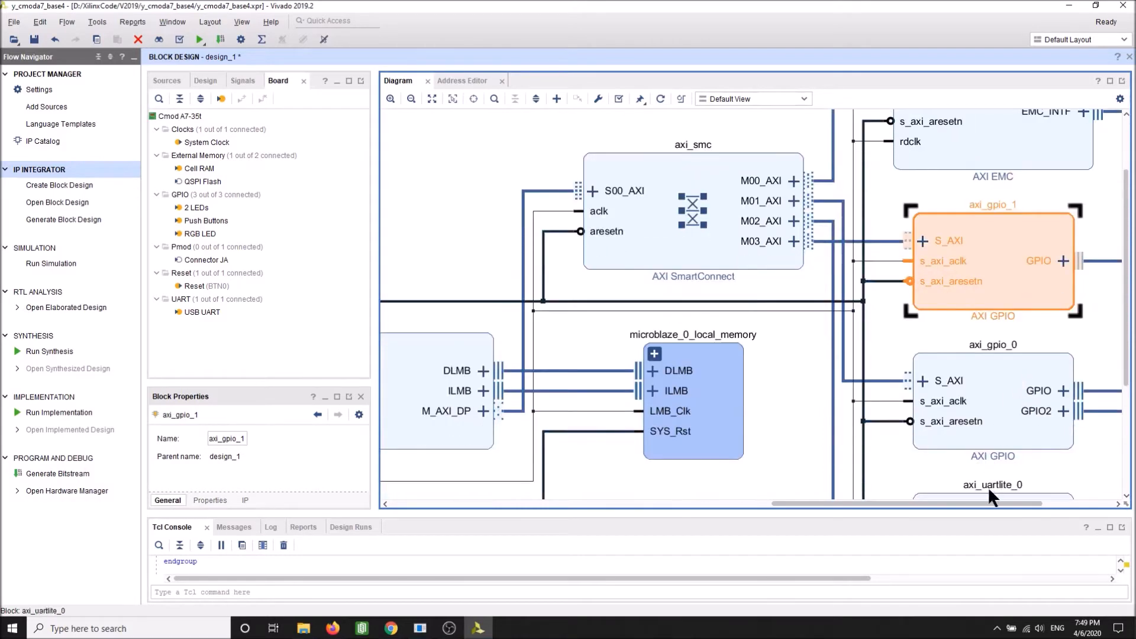
drag(981, 499, 1068, 500)
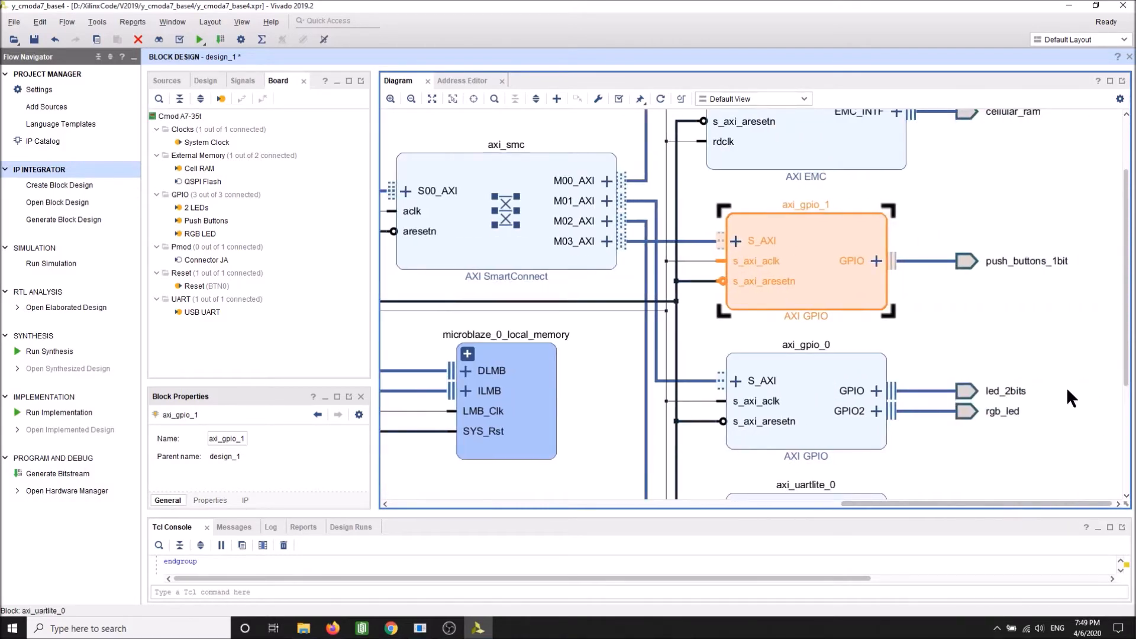
click(811, 364)
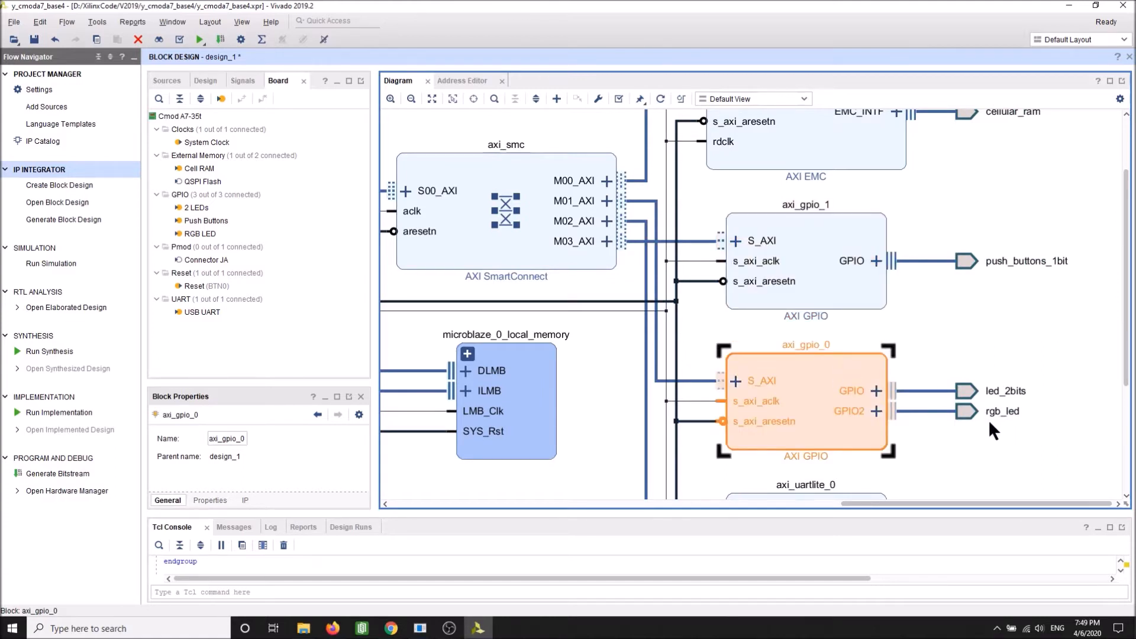
double_click(793, 368)
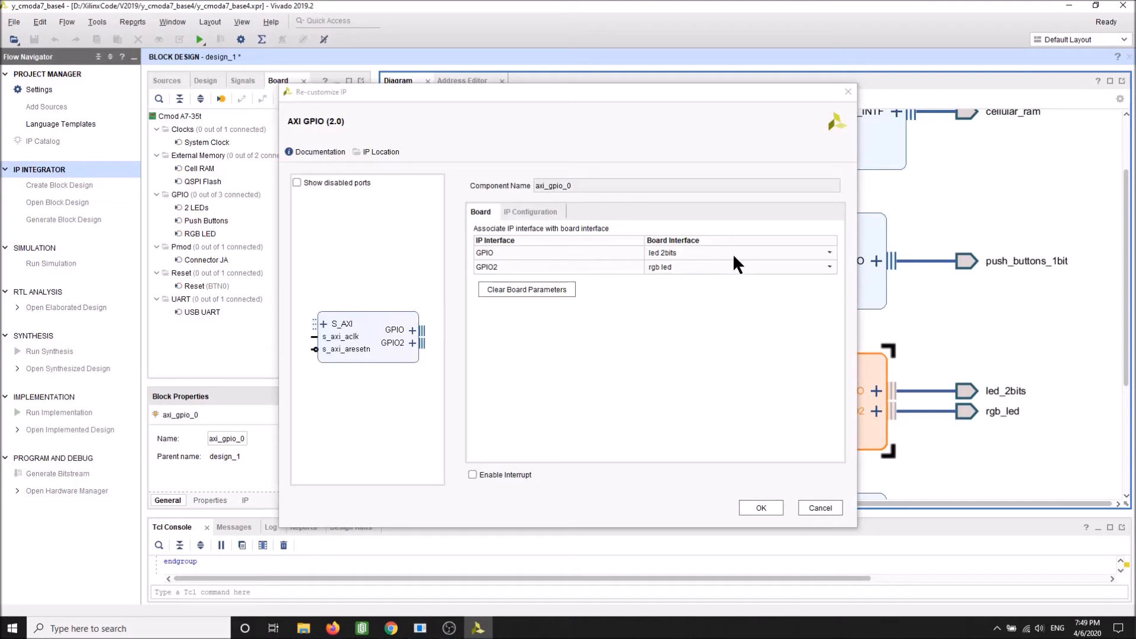
click(769, 509)
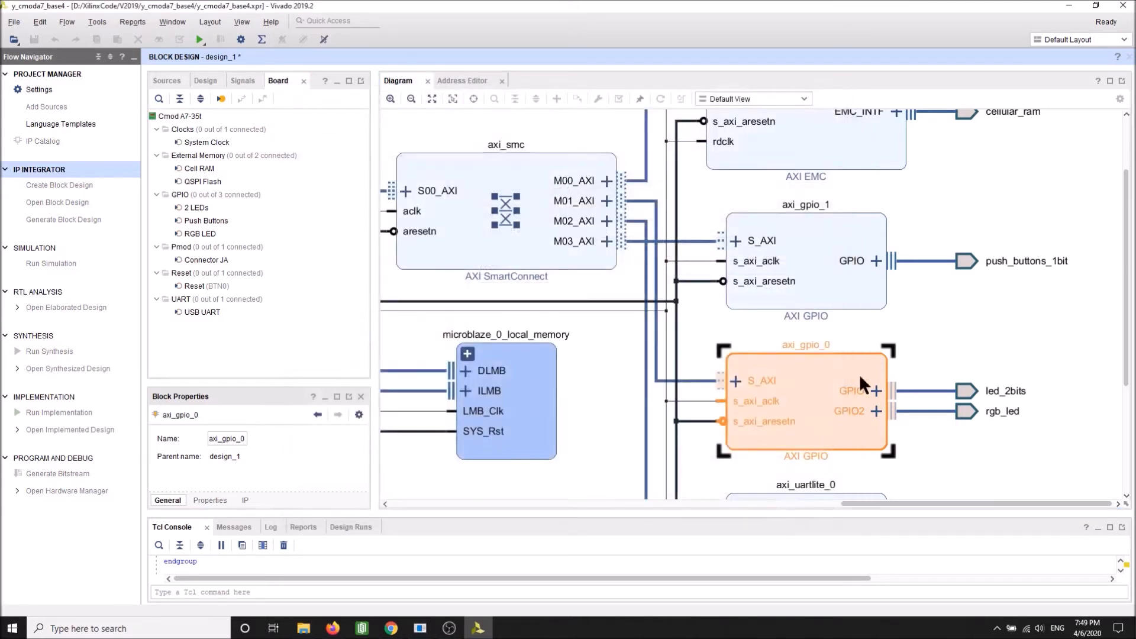
Examine the board interface assignment and the IP configuration of axi_gpio_1.
double_click(825, 233)
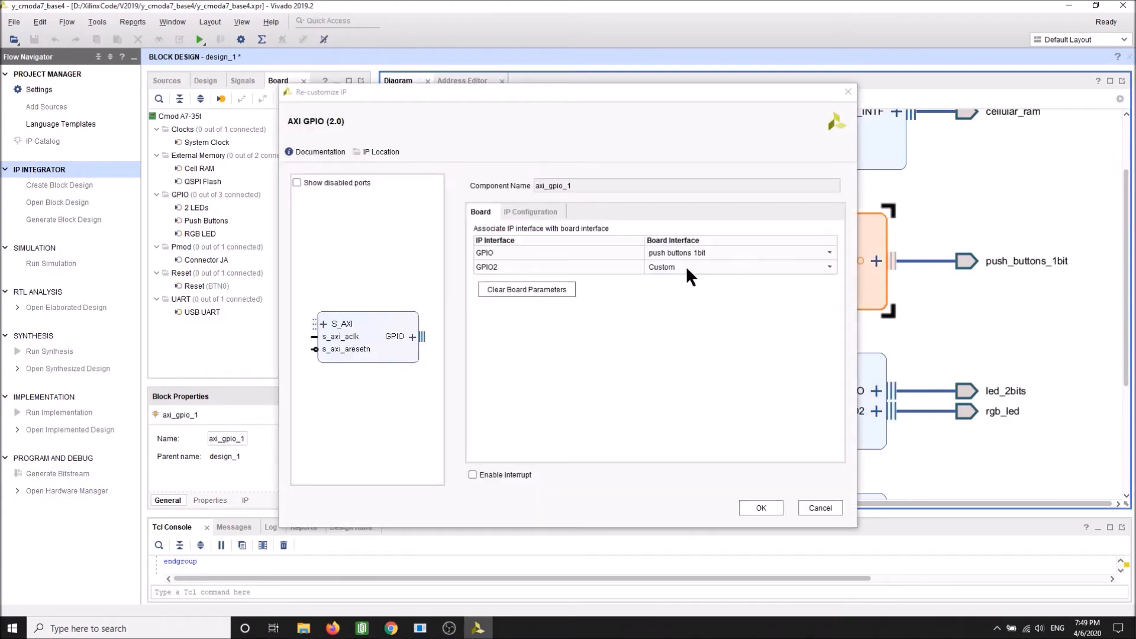
click(529, 213)
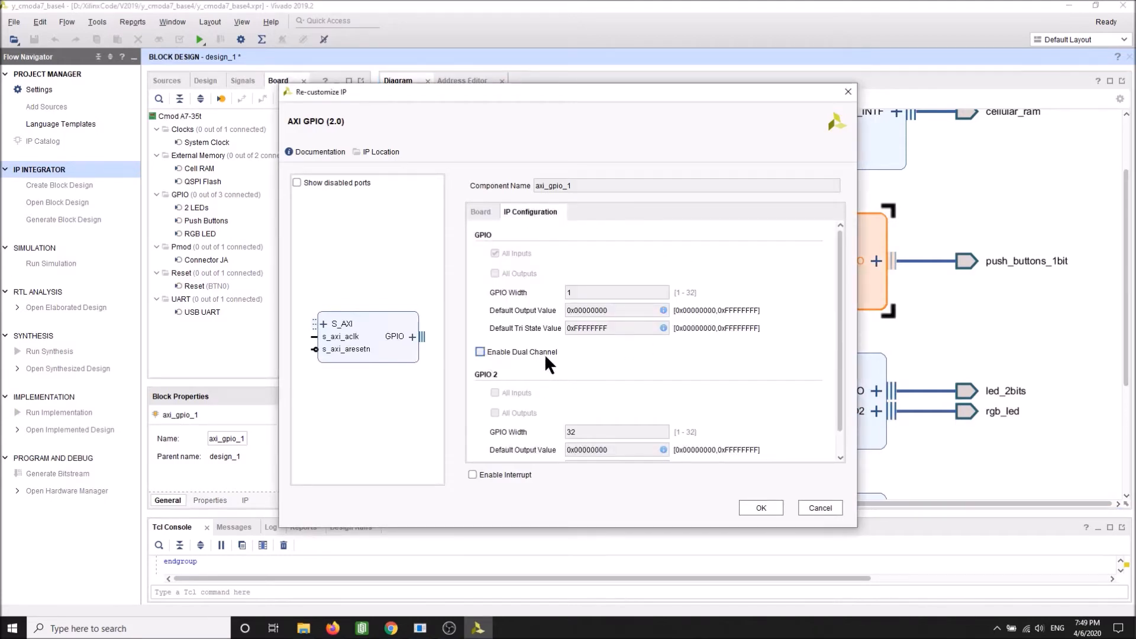
click(762, 504)
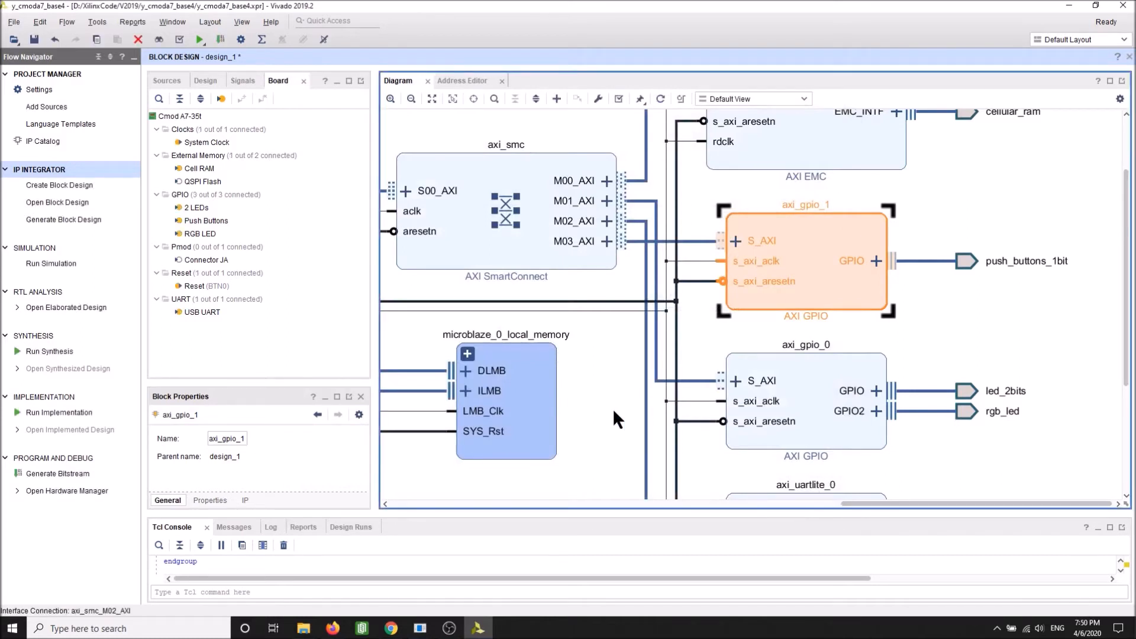
Select a 64K address range for microblaze_0's data segment microblaze_0_local_memory/dlmb_bram_if_cntlr.
drag(909, 501, 690, 499)
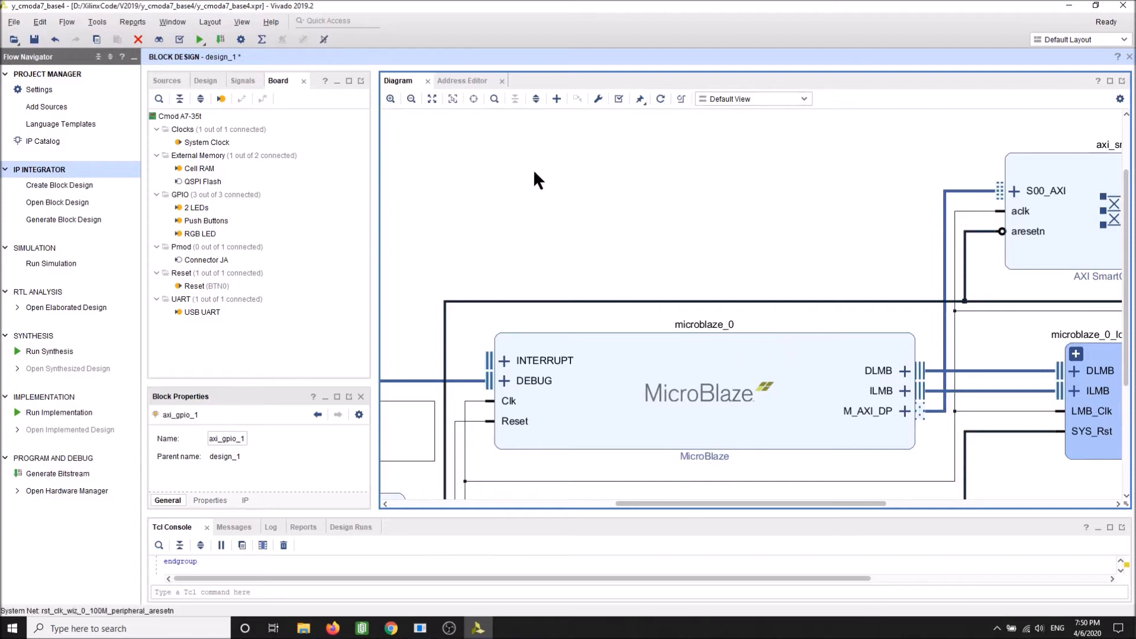
click(463, 81)
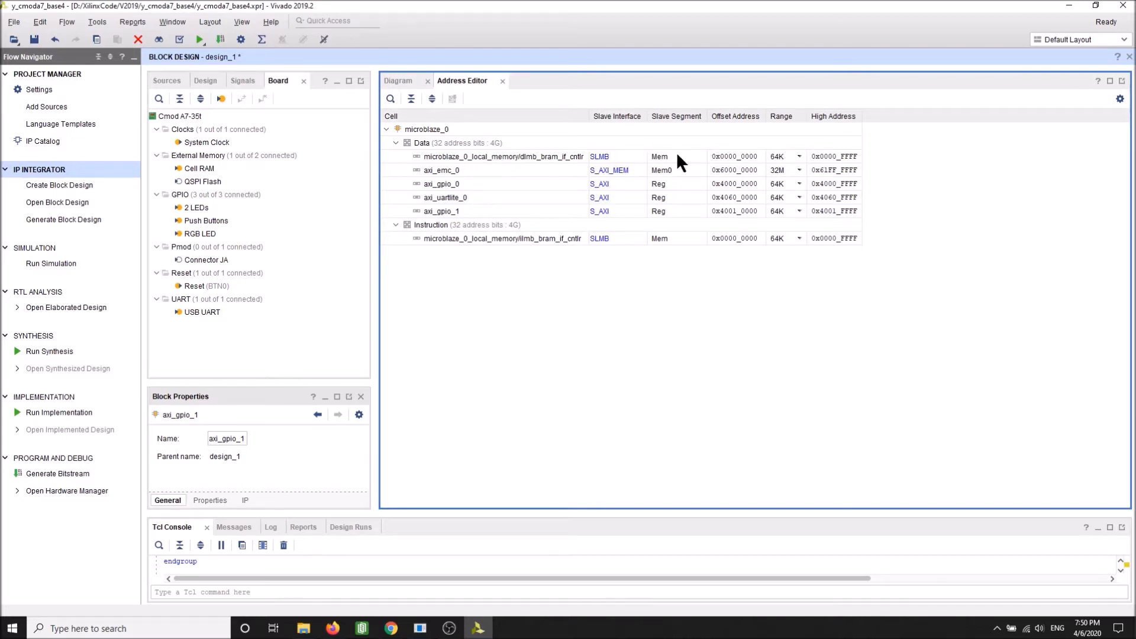
click(800, 156)
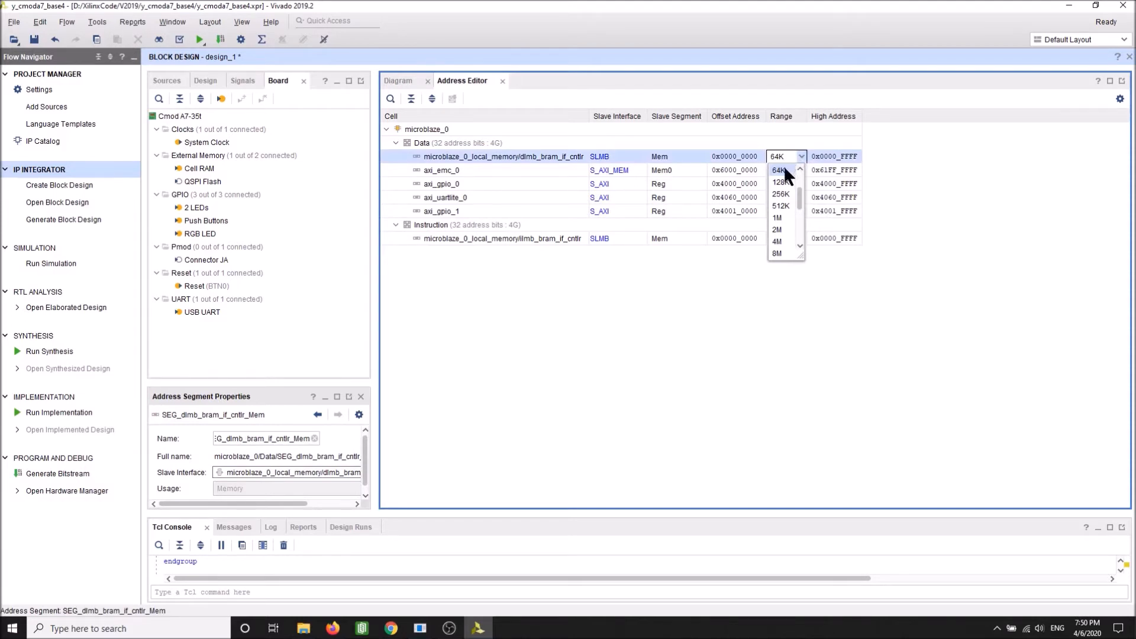
click(783, 166)
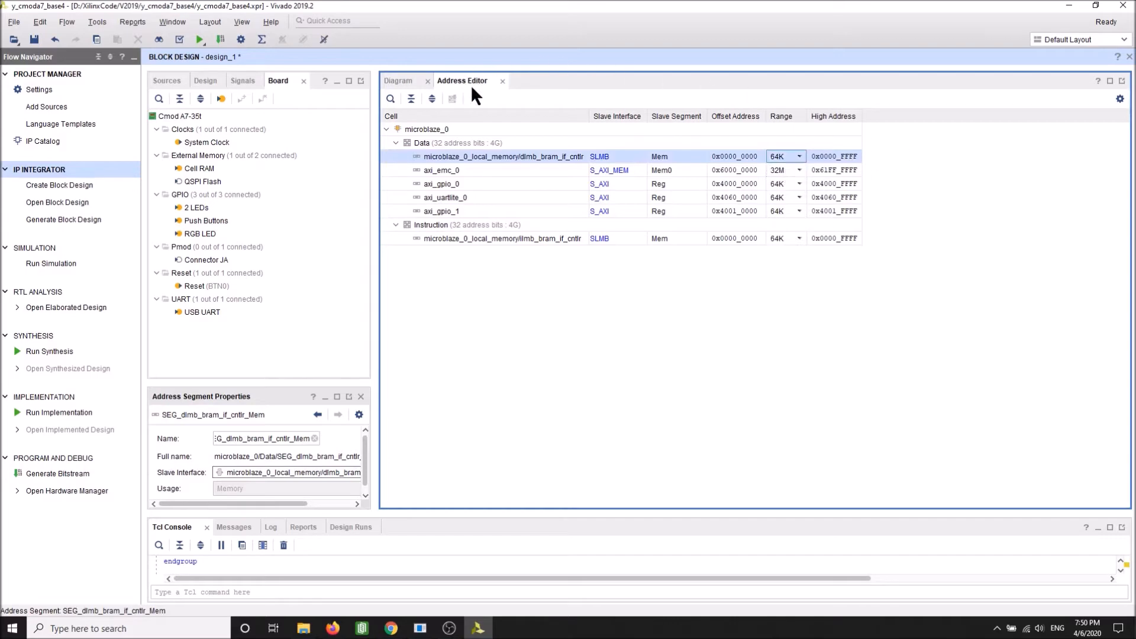
Set the baud rate of the axi_uartlite_0 block to 115200 in its IP configuration.
click(400, 82)
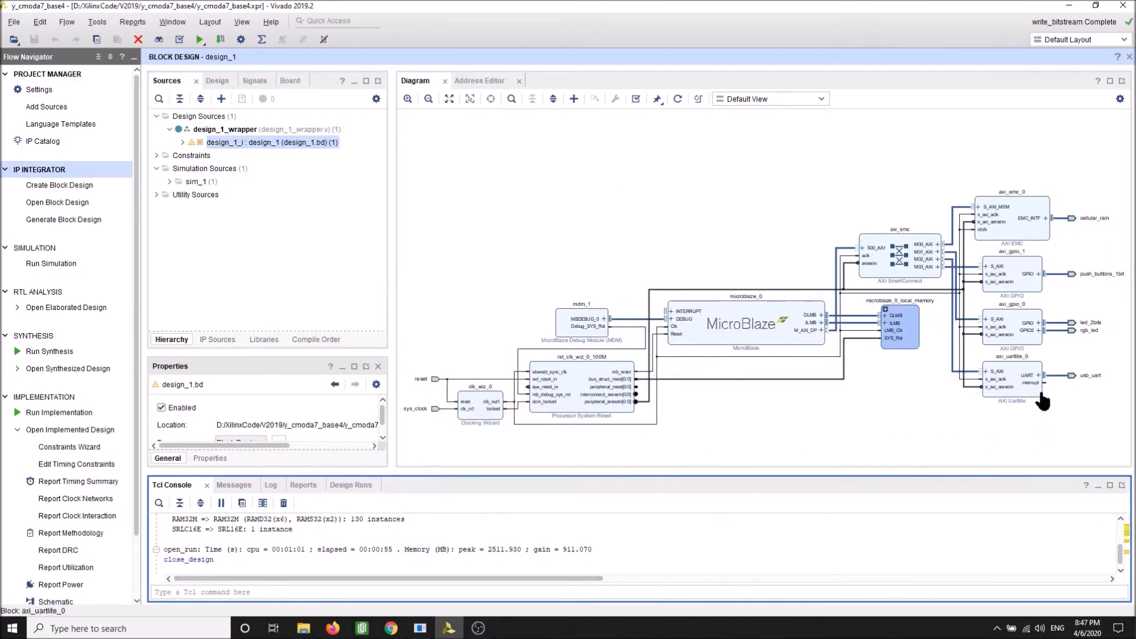
scroll(1028, 403, up, 2)
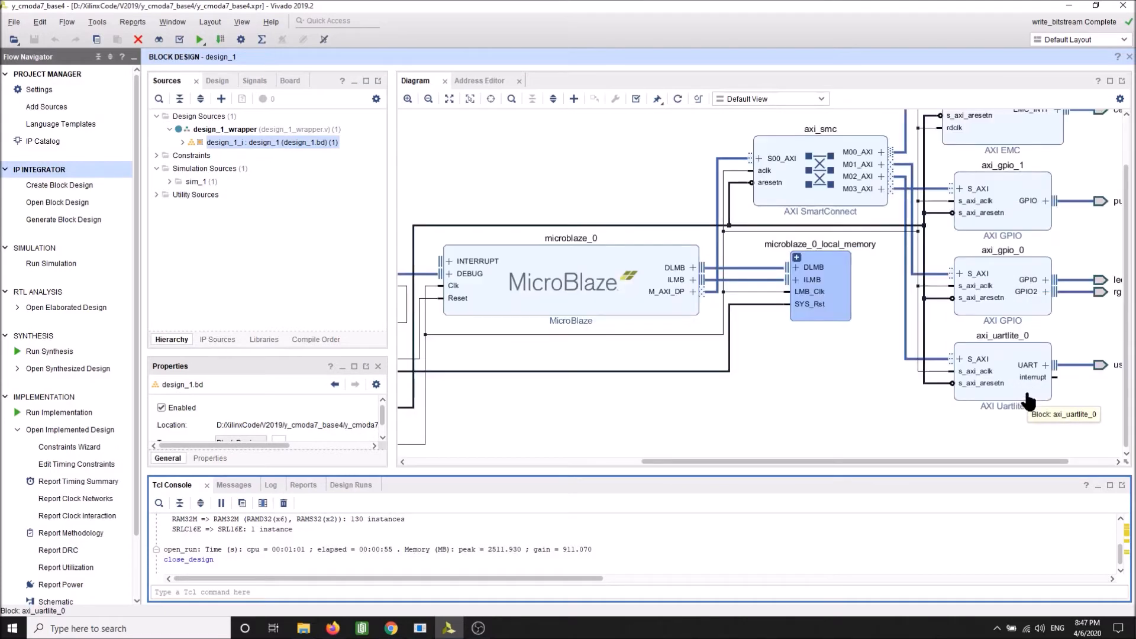
scroll(1028, 402, up, 2)
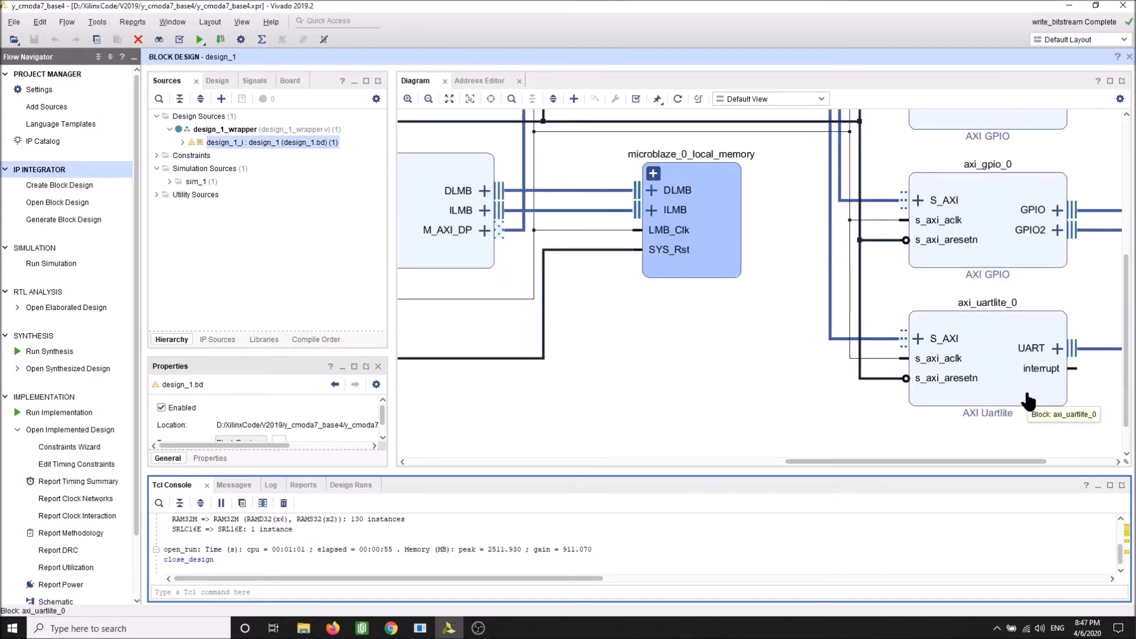
double_click(997, 326)
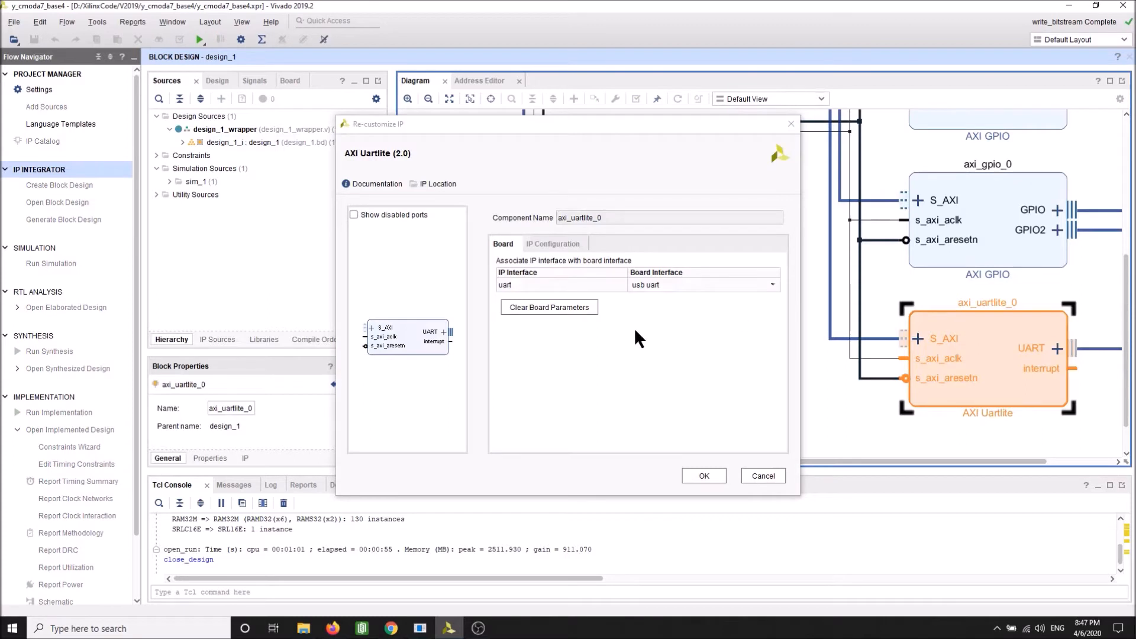
click(550, 247)
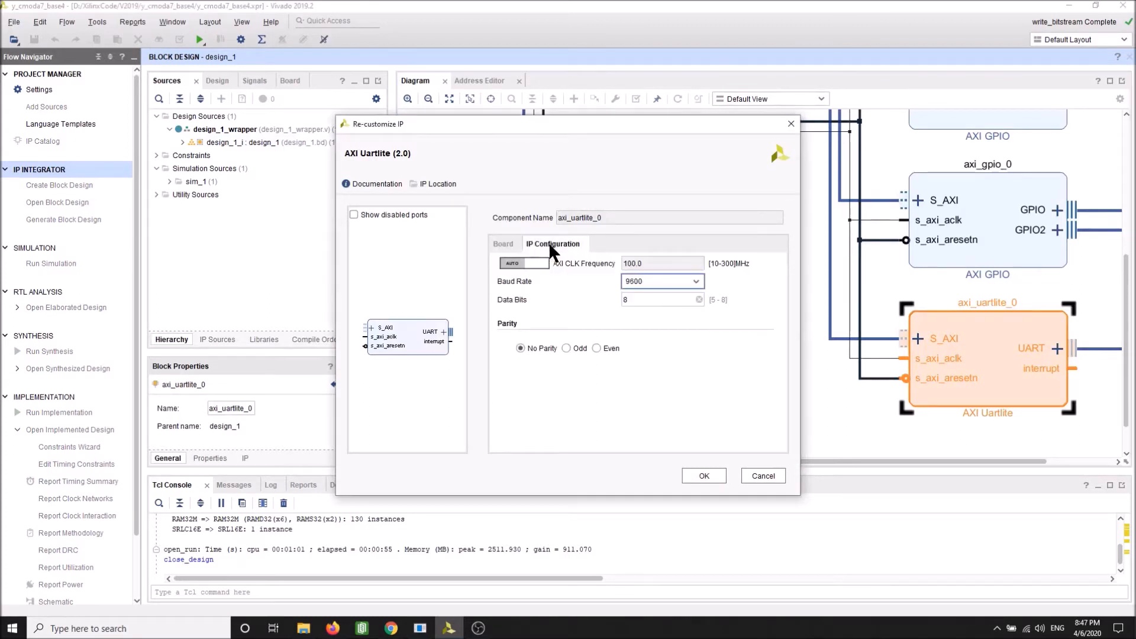
click(697, 280)
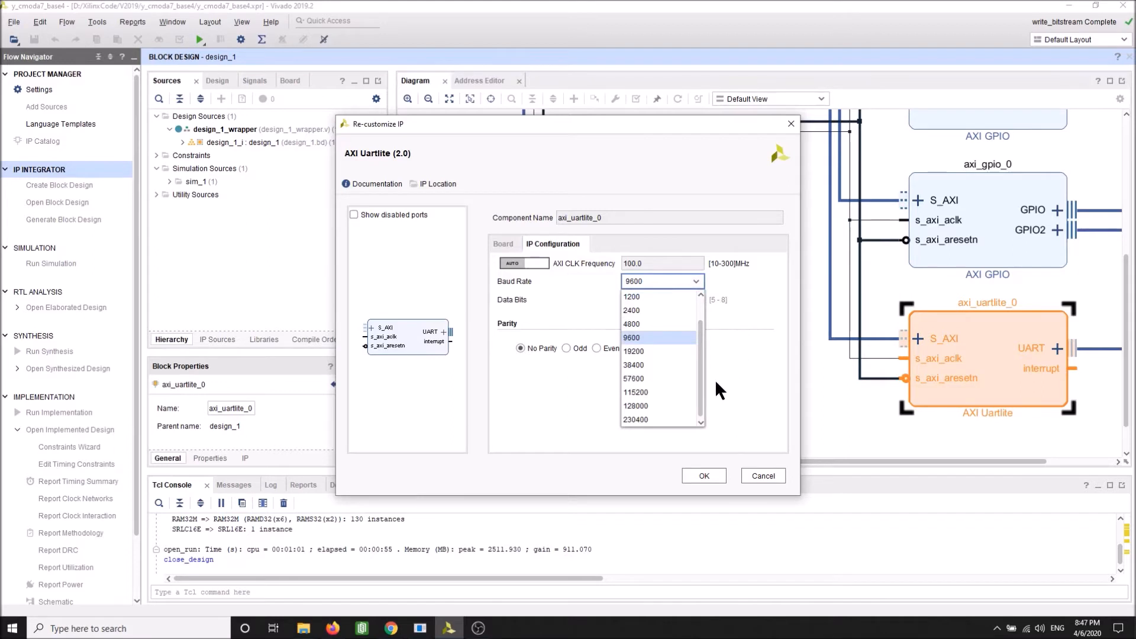
click(662, 393)
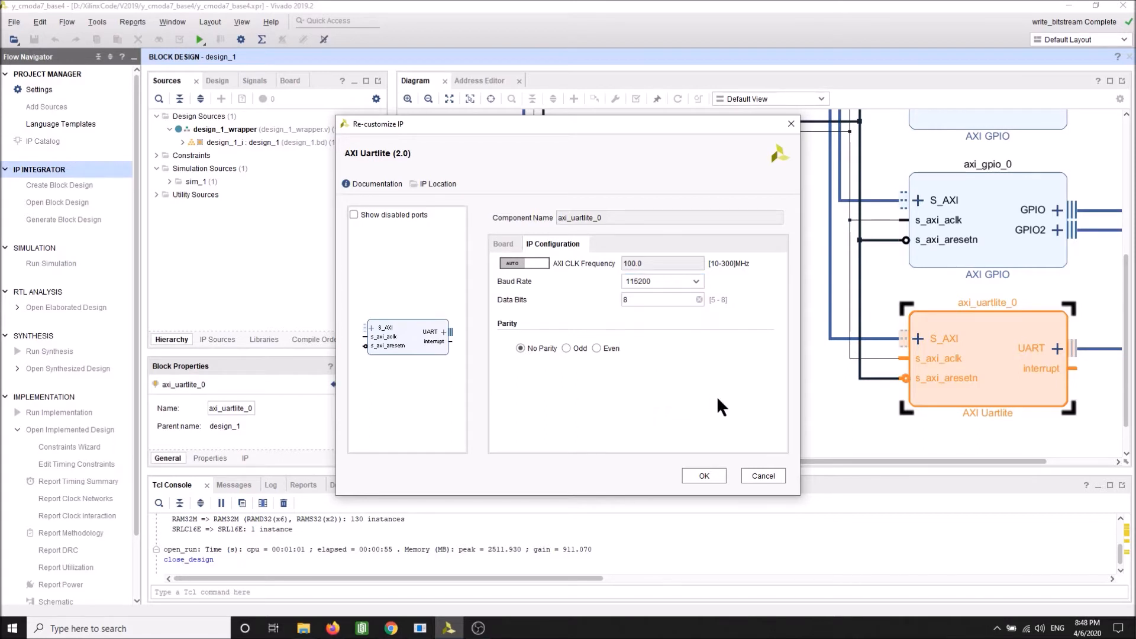
click(701, 477)
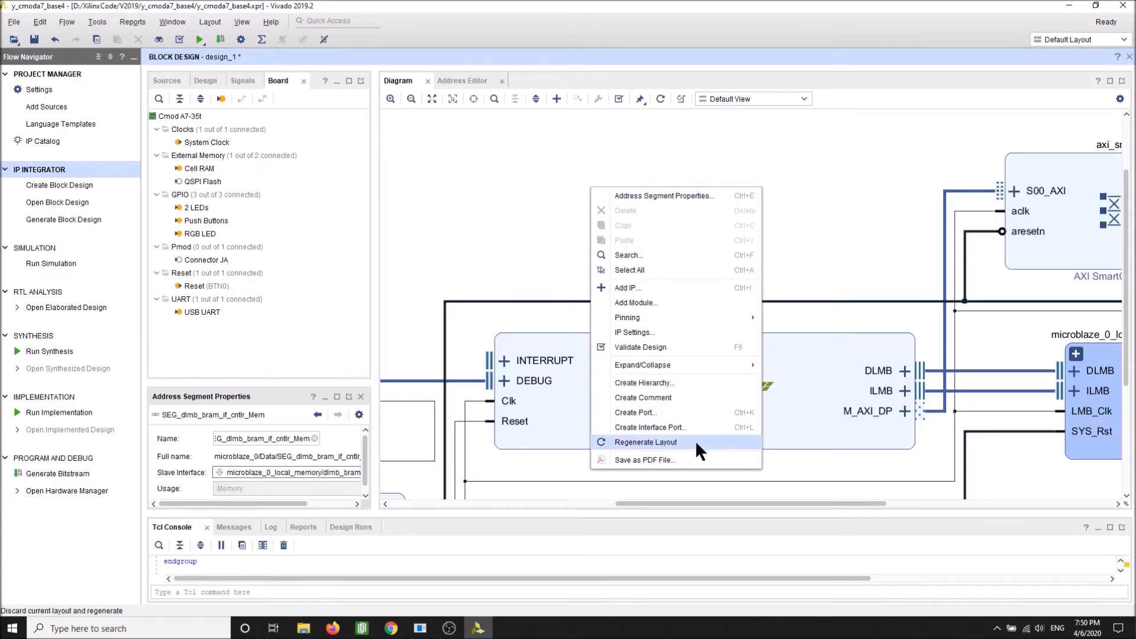
Regenerate the block diagram's layout and validate the design.
click(696, 443)
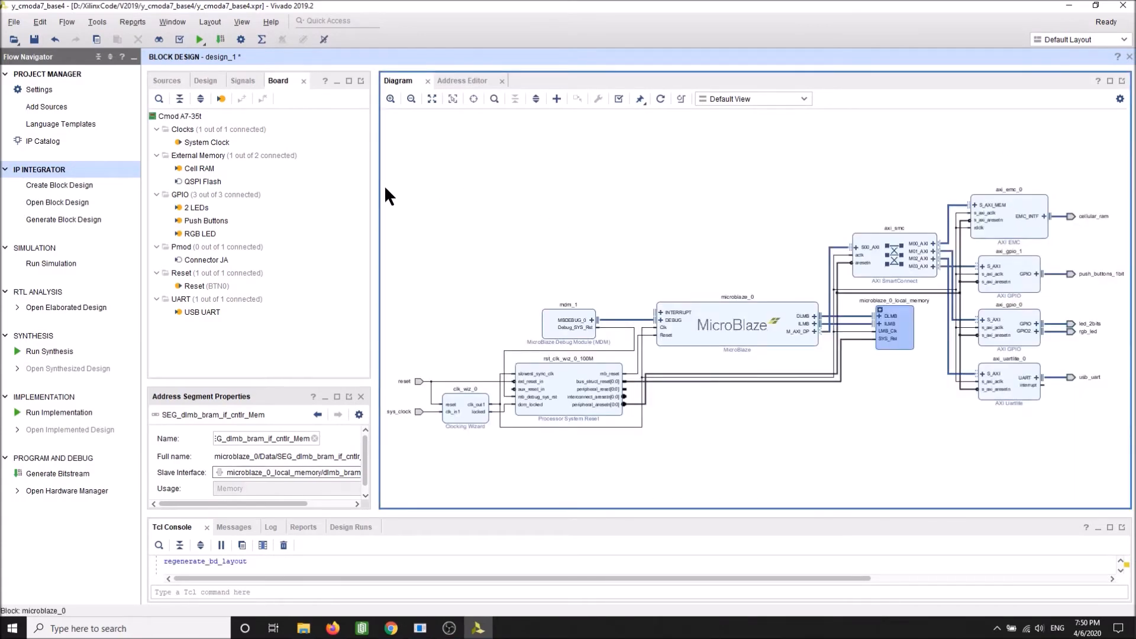
drag(374, 188, 306, 190)
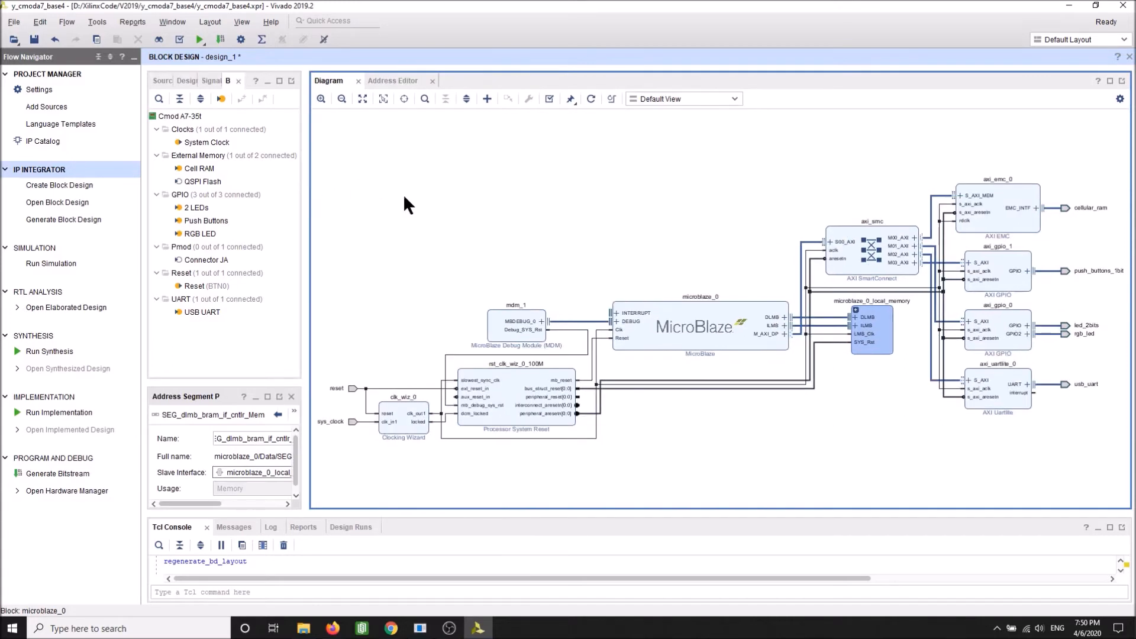
right_click(457, 189)
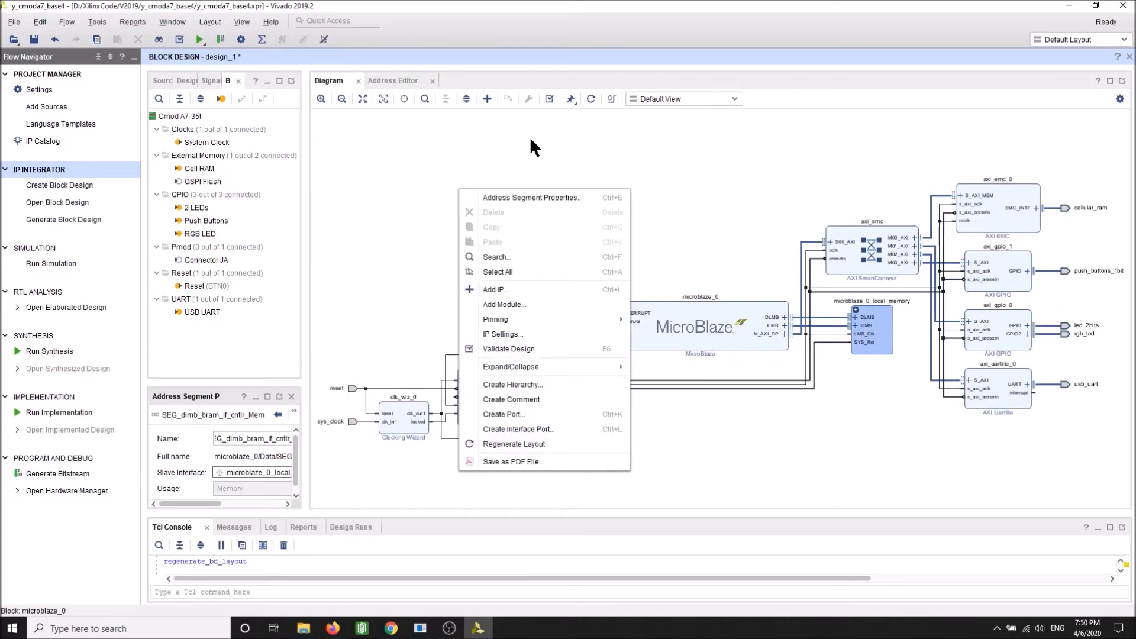
click(551, 347)
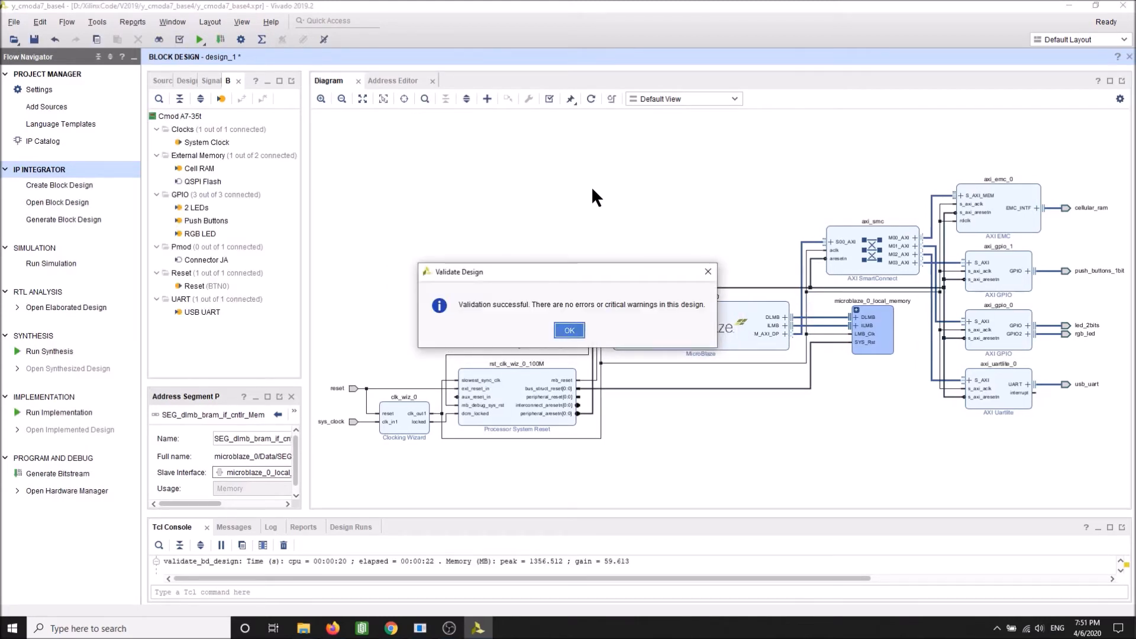
click(569, 330)
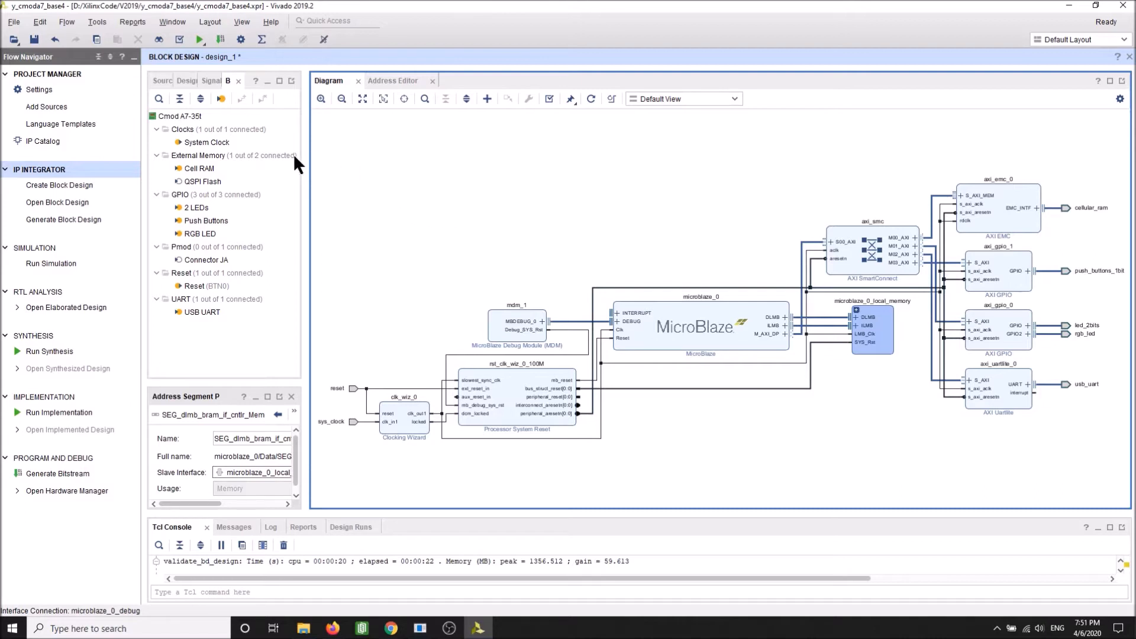
Create an HDL wrapper for the design_1 block design, letting Vivado manage the wrapper and auto-update it.
drag(307, 158, 392, 163)
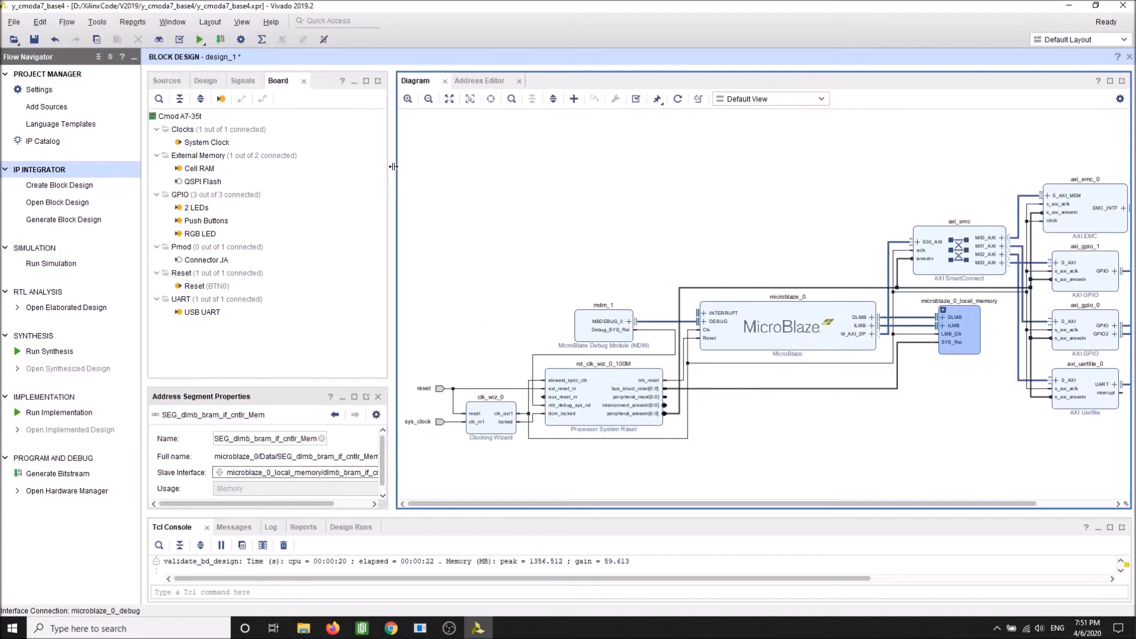
click(158, 79)
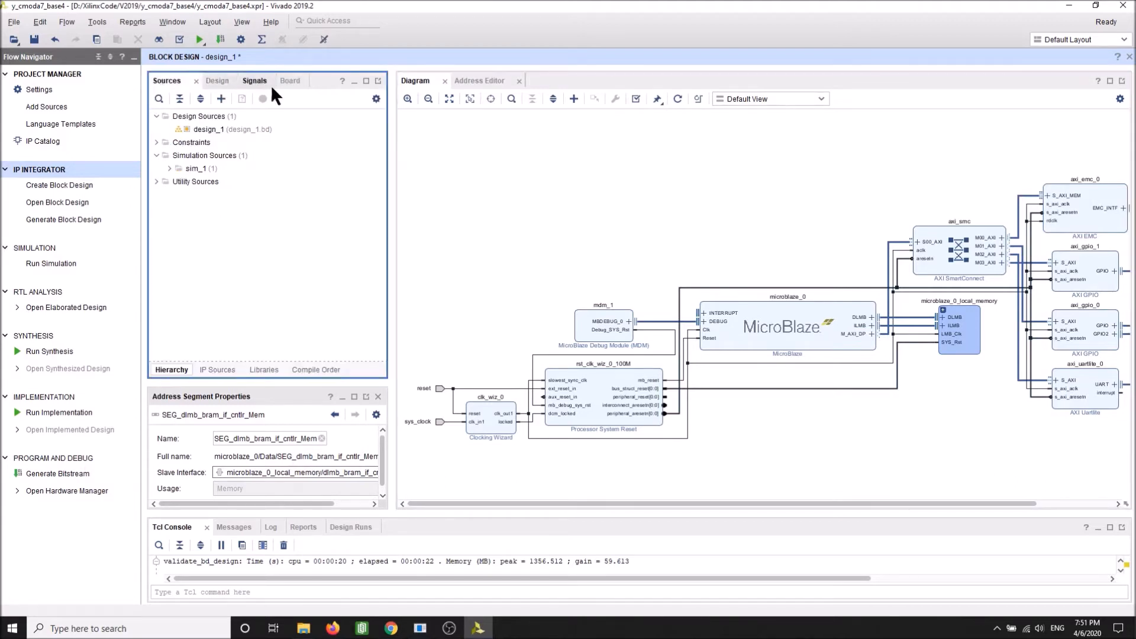
click(245, 132)
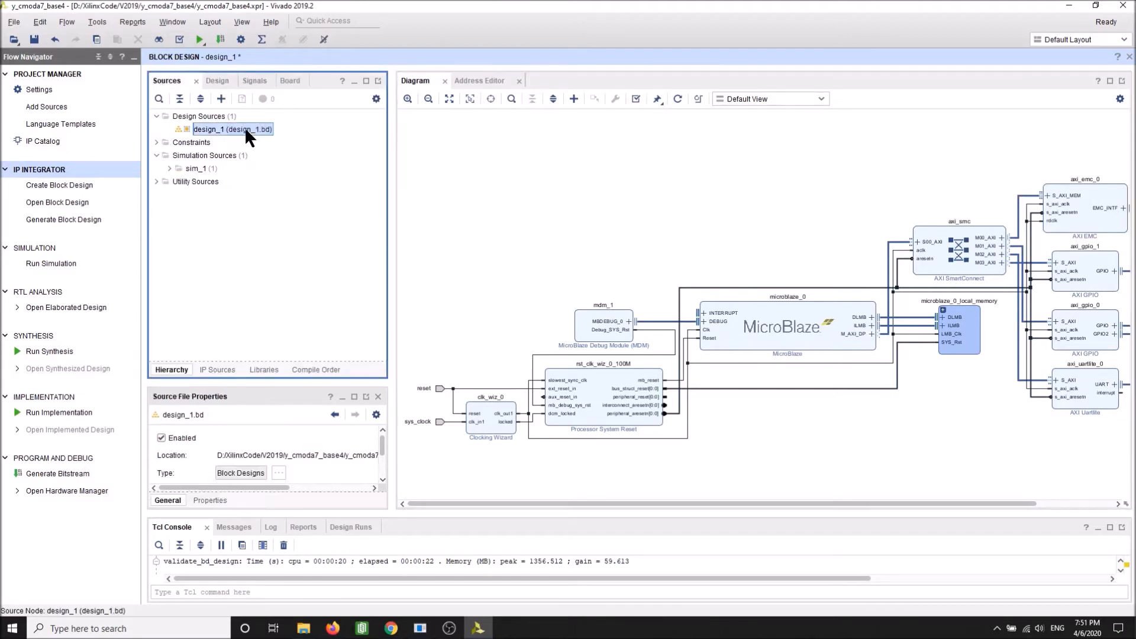
right_click(246, 135)
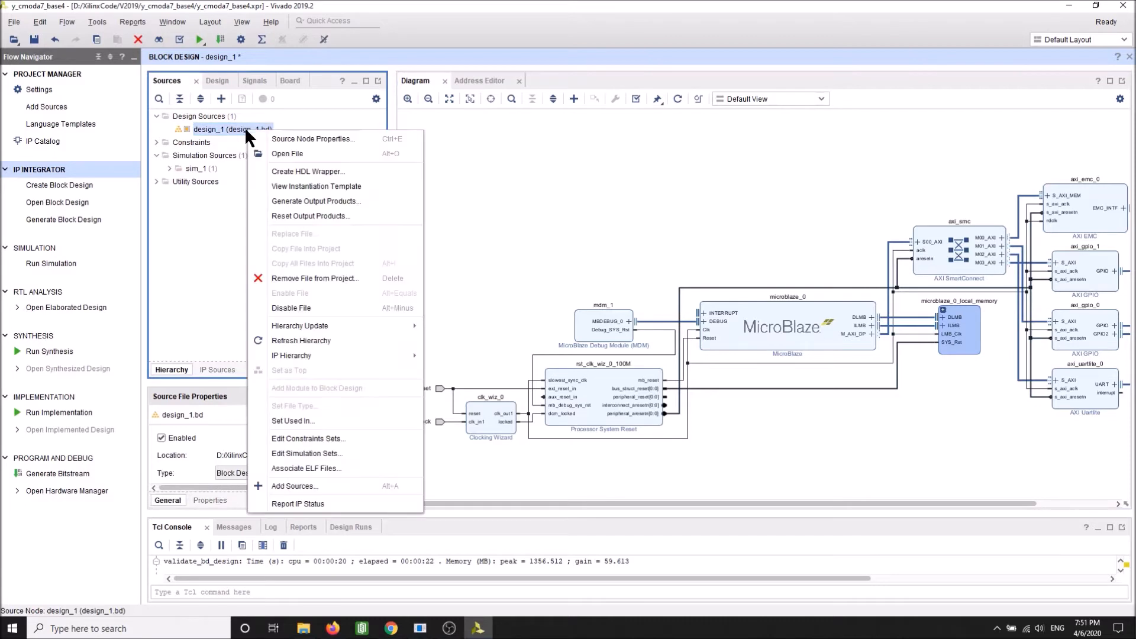
click(359, 171)
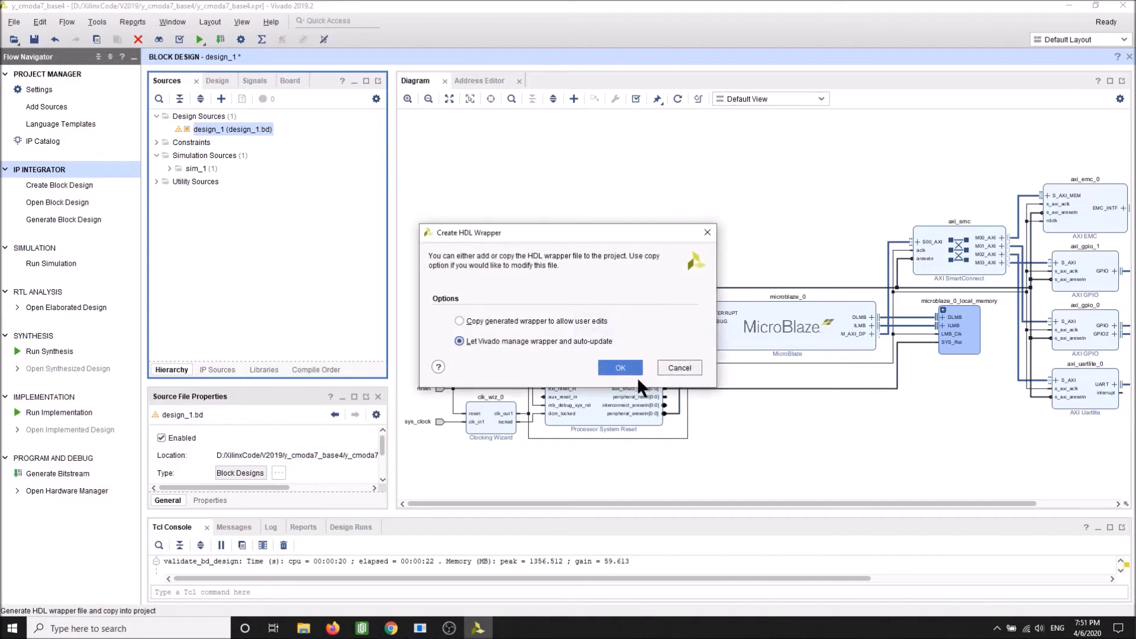
click(621, 367)
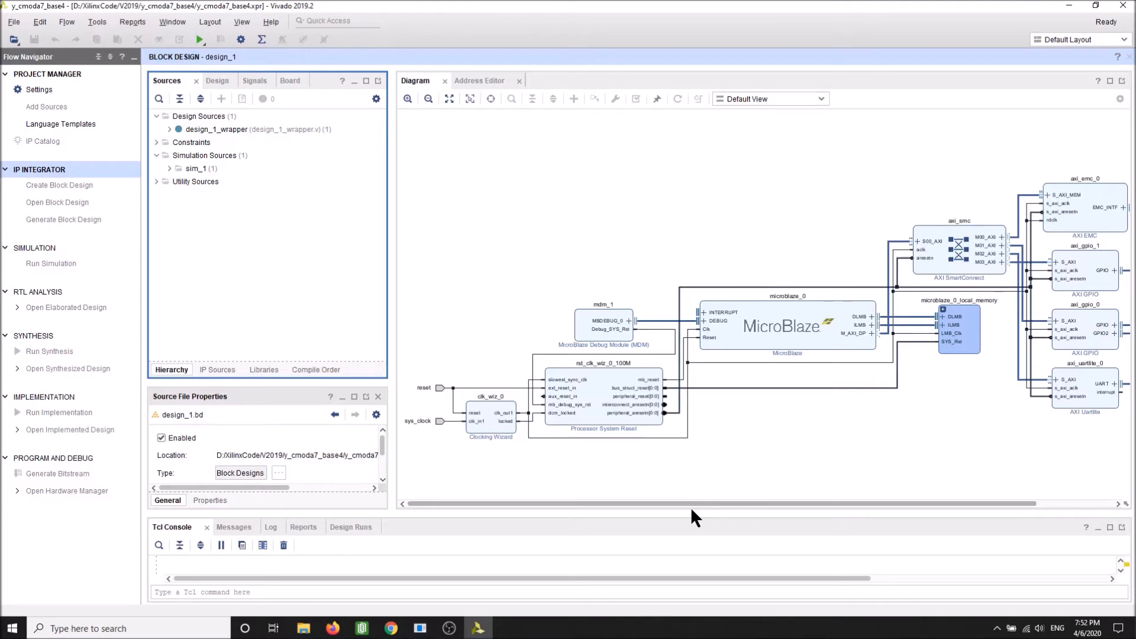
Reopen the design_1 block design nested under design_1_wrapper and regenerate its diagram layout.
click(169, 129)
click(249, 143)
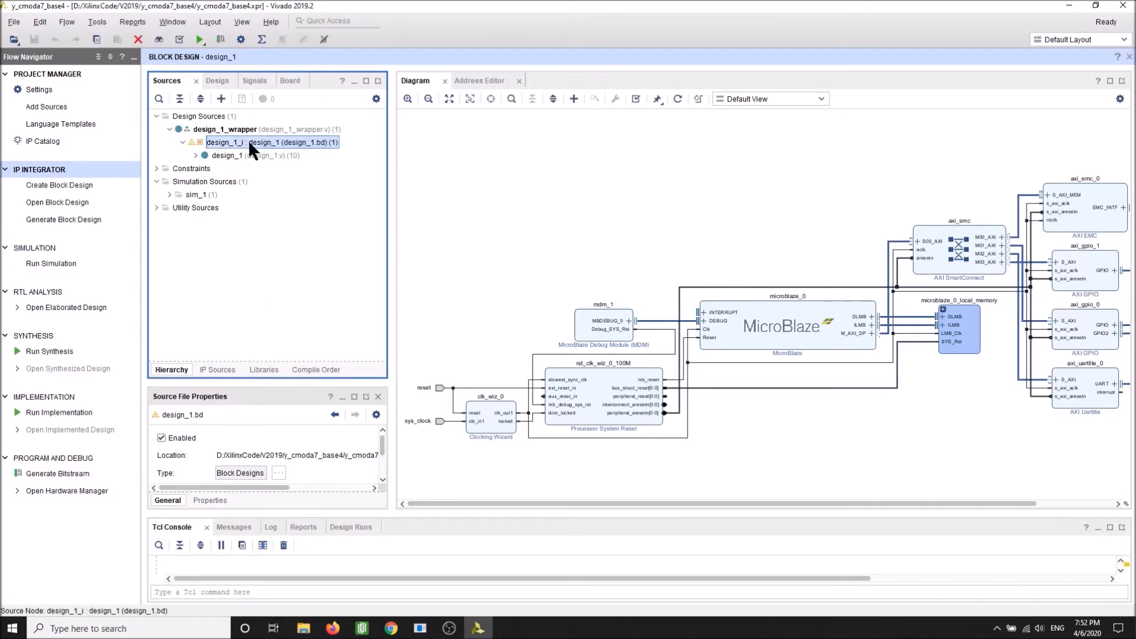
click(477, 77)
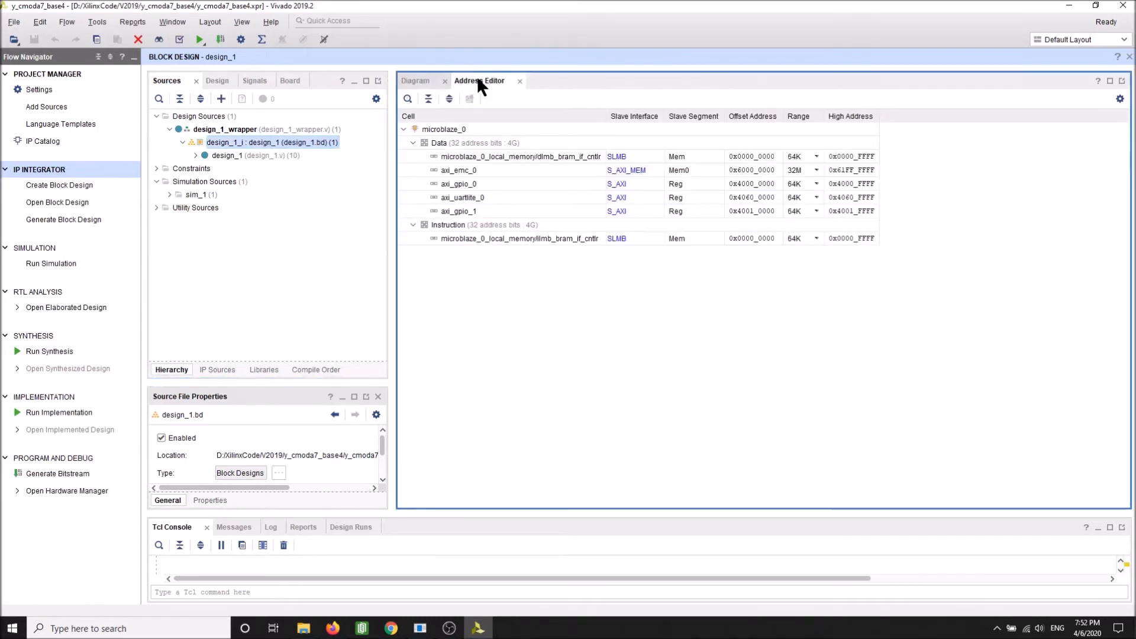
double_click(228, 142)
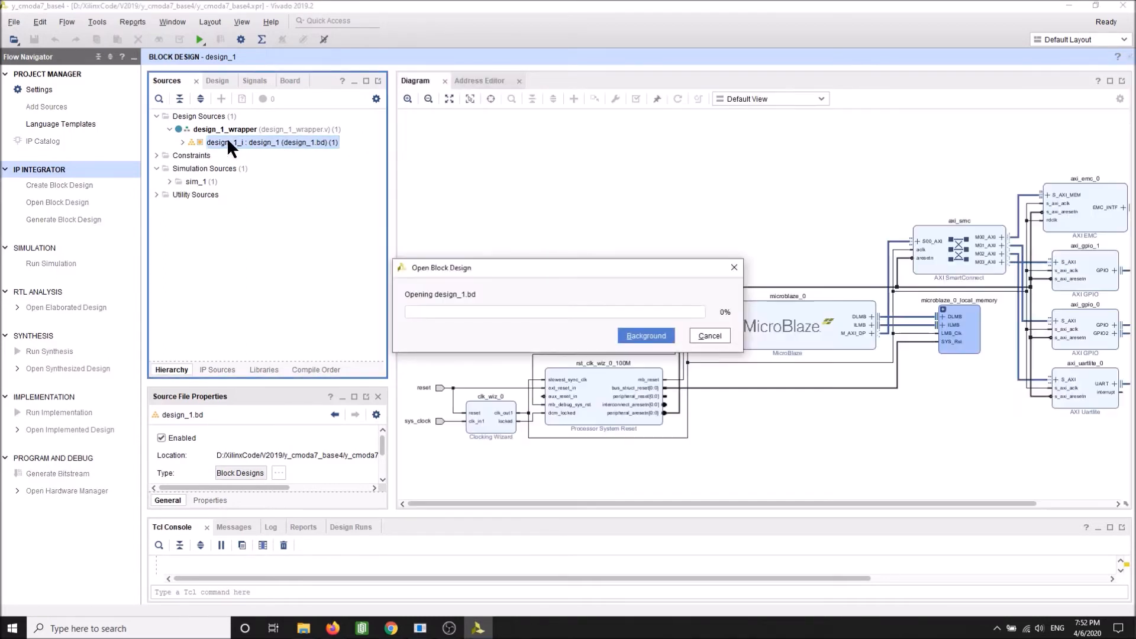
click(583, 190)
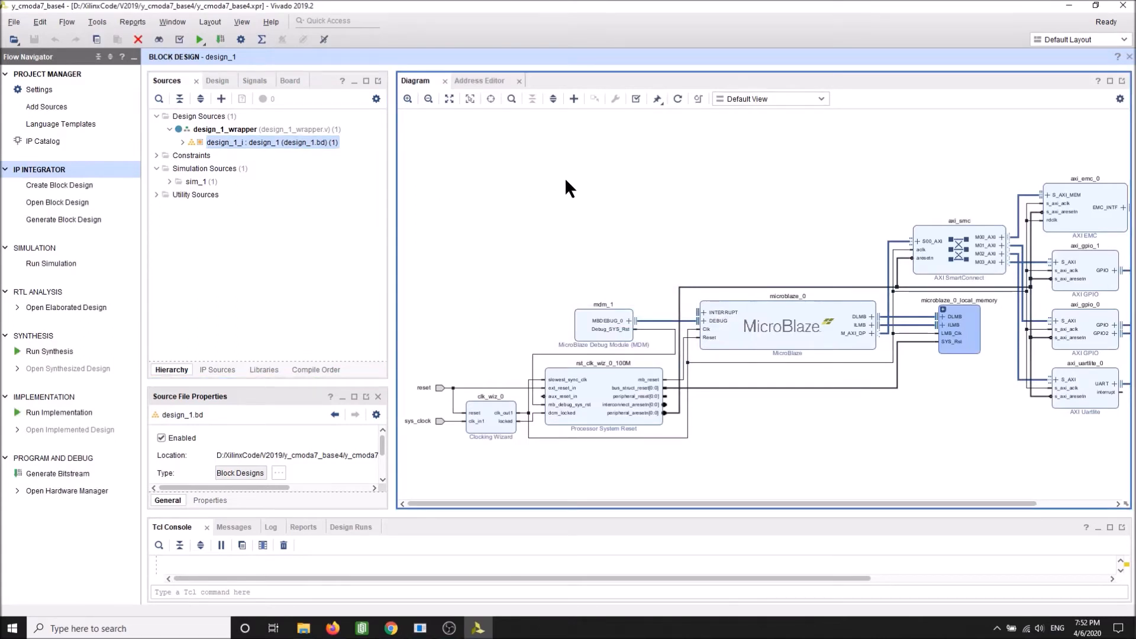
right_click(779, 430)
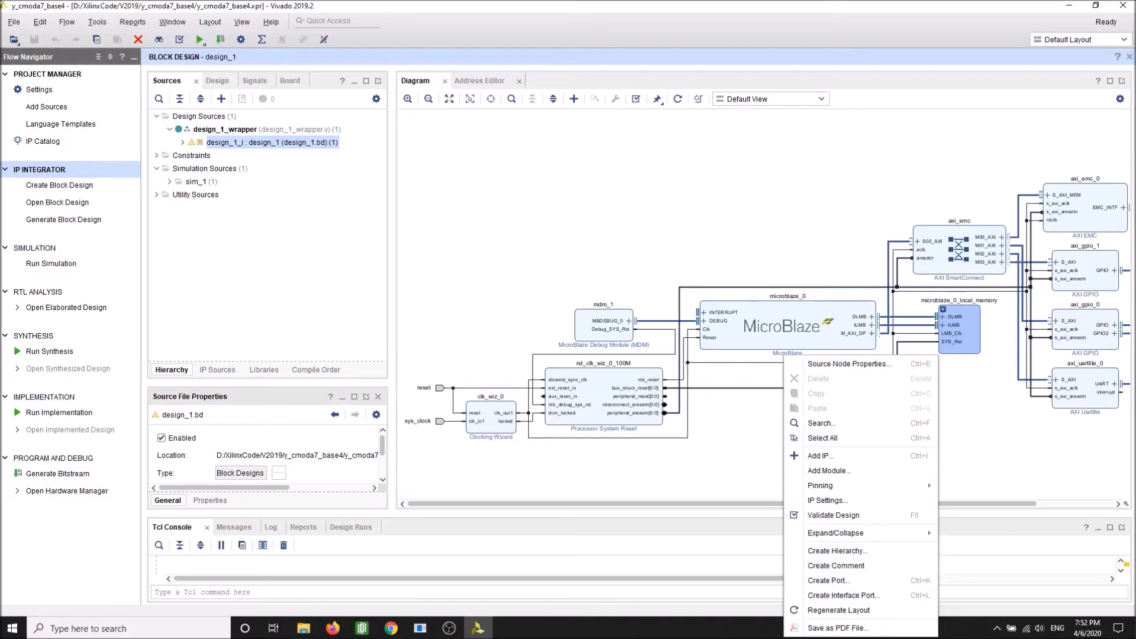
click(882, 608)
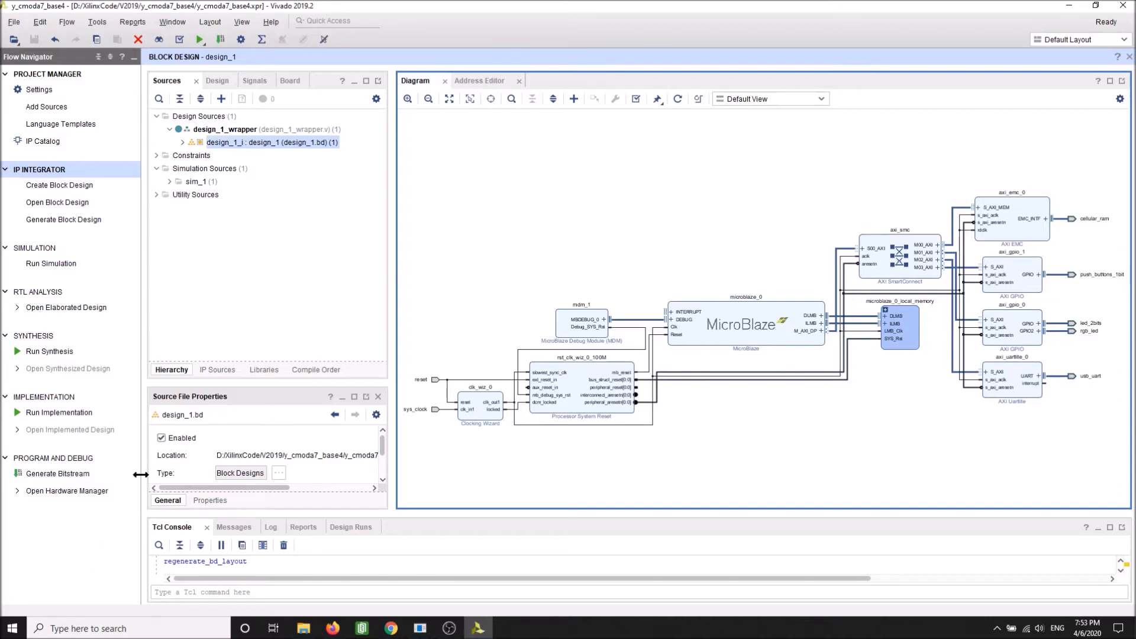
Generate the bitstream, launching synthesis and implementation on the local host with 2 jobs, without opening the implemented design.
click(60, 474)
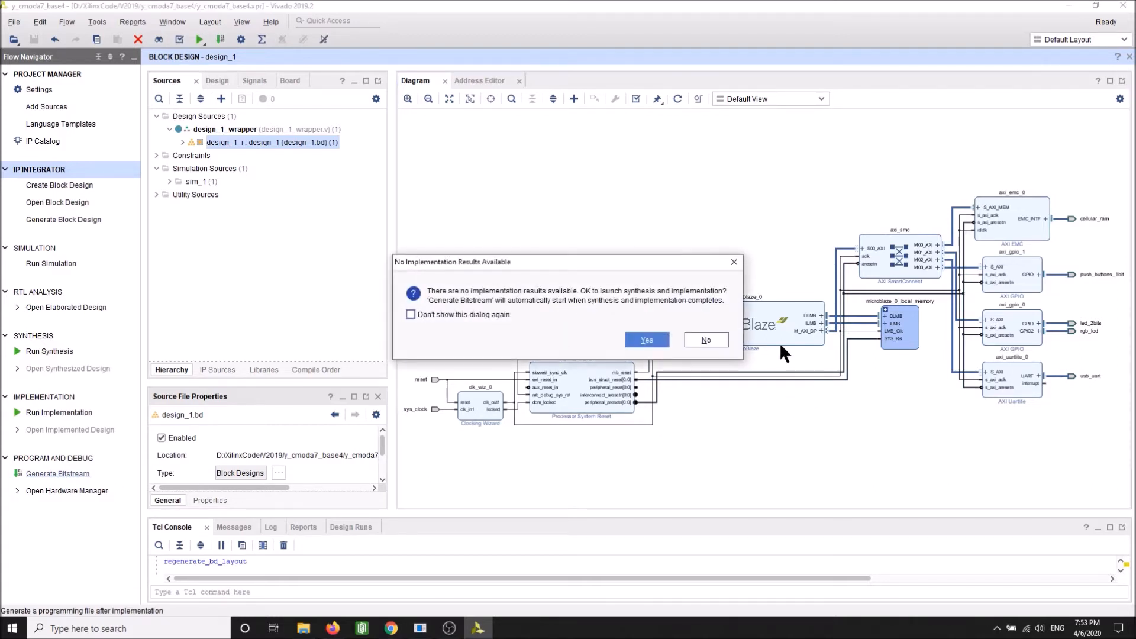
click(647, 339)
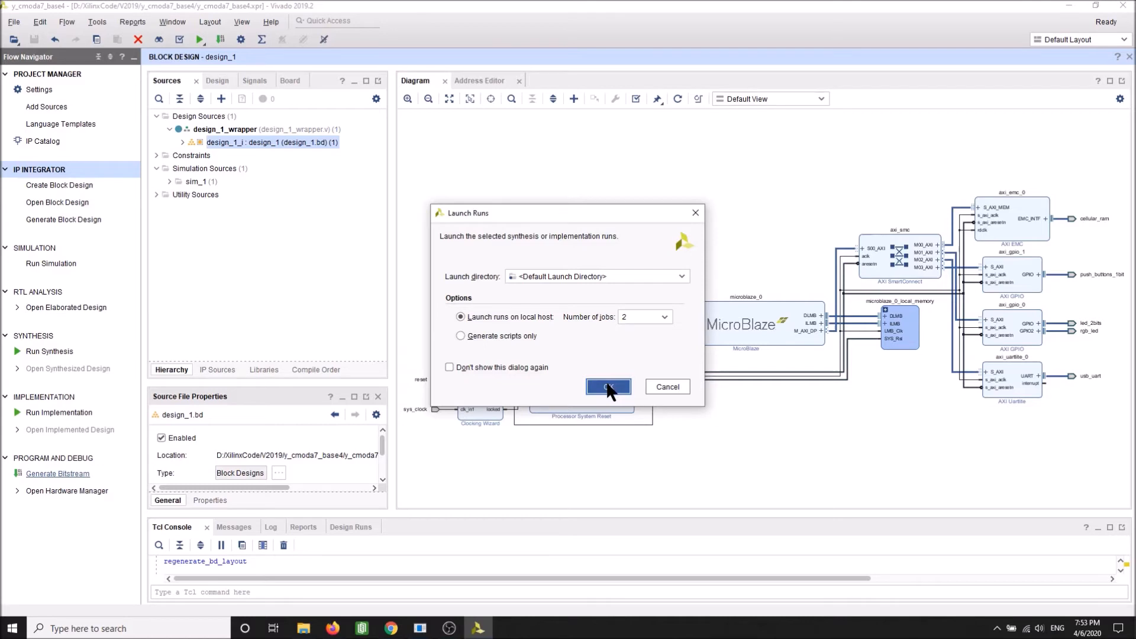
click(608, 384)
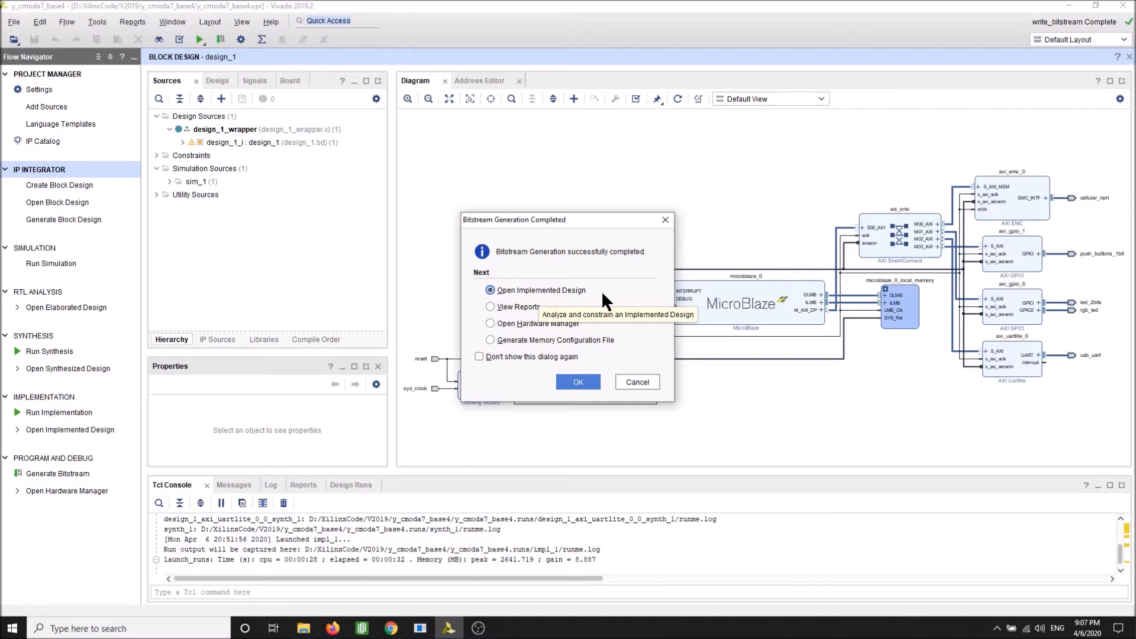
click(637, 381)
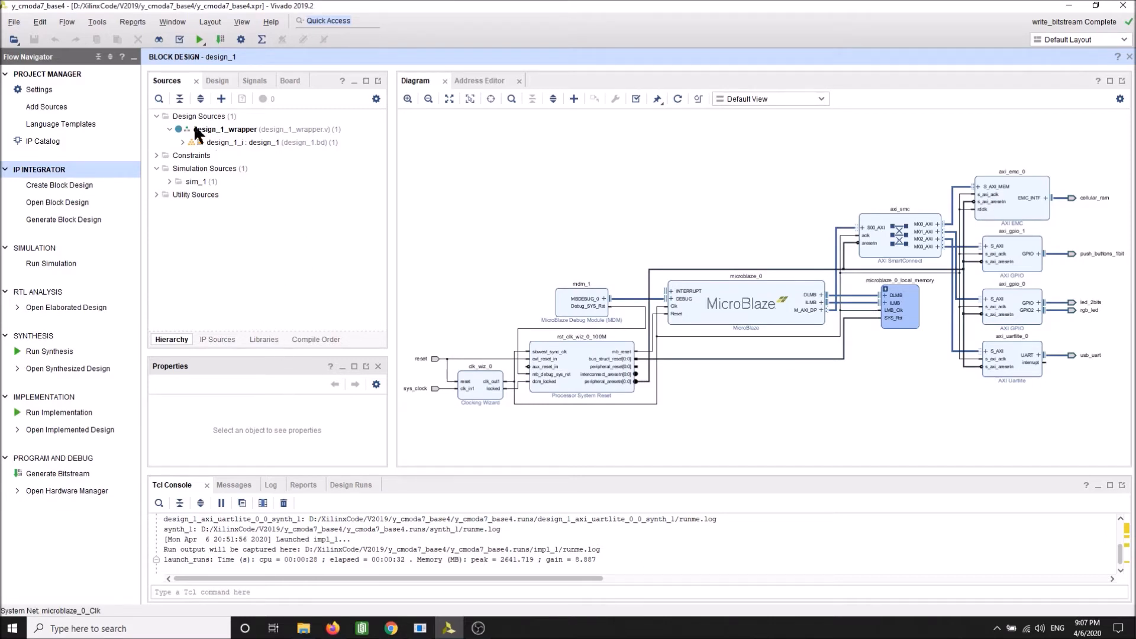
Export the hardware platform with the bitstream included, as XSA file design_1_wrapper in the y_cmoda7_base4 project folder.
click(15, 24)
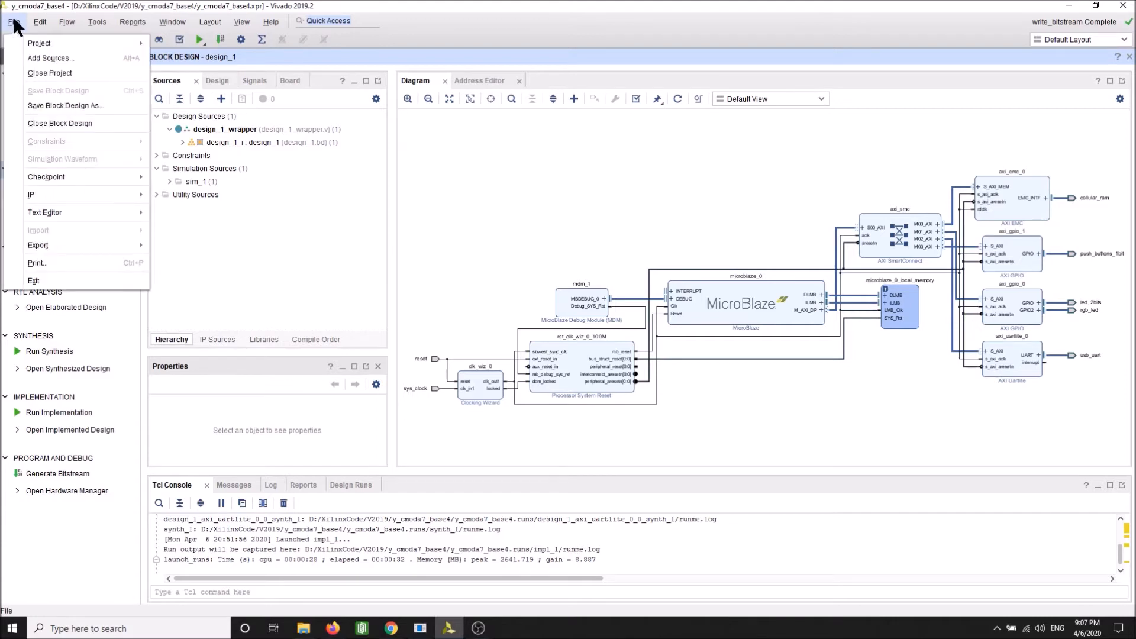
mouse_move(54, 241)
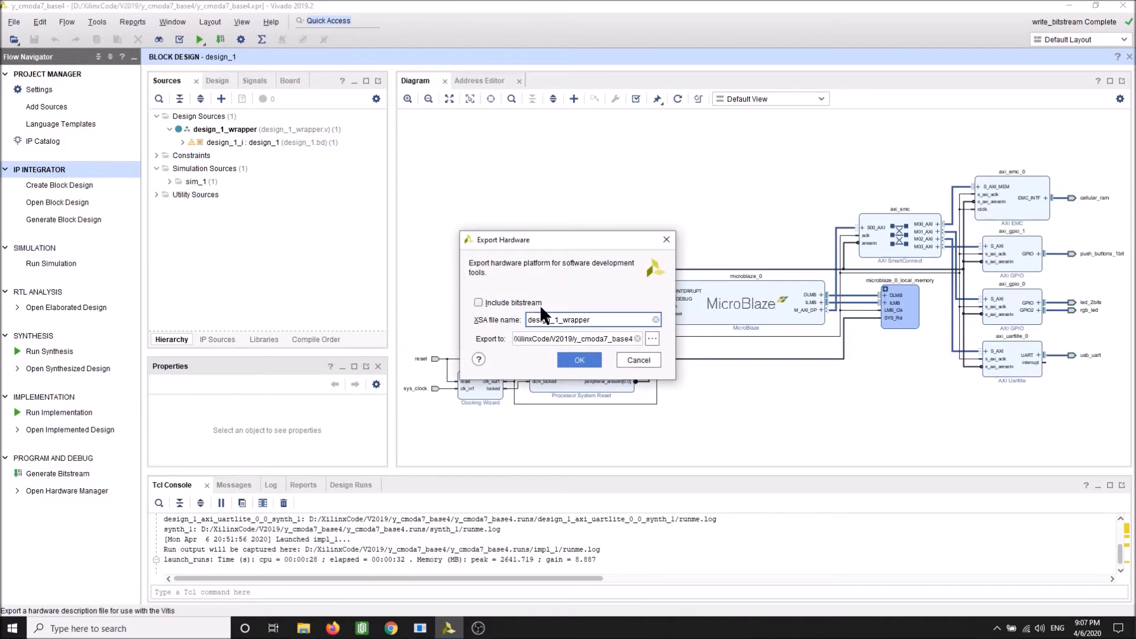
click(477, 300)
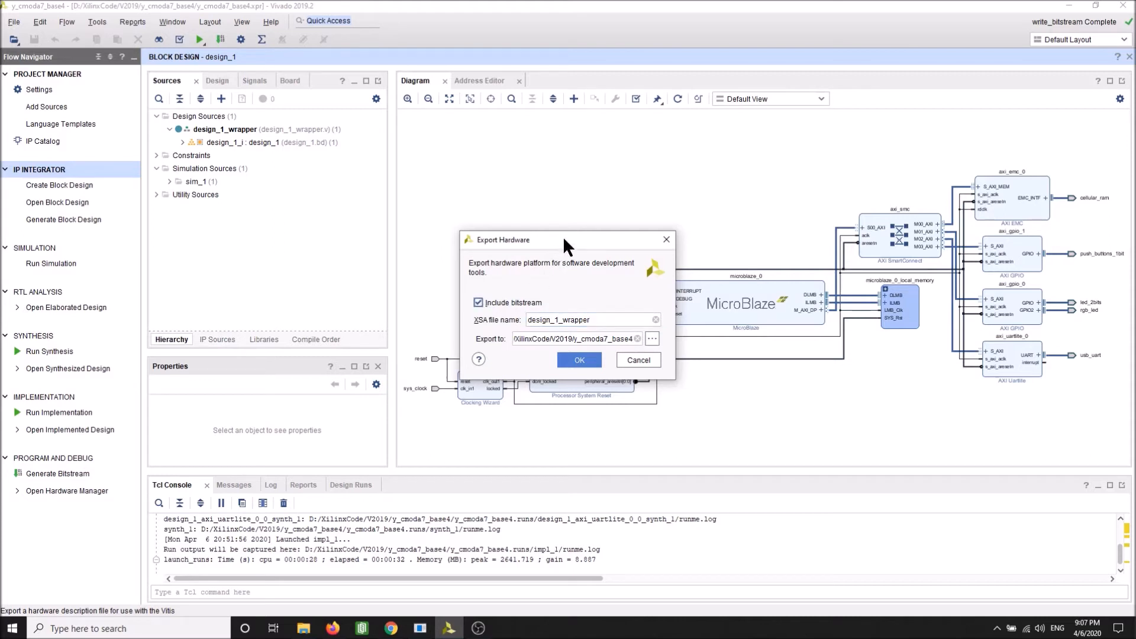
drag(563, 236, 524, 237)
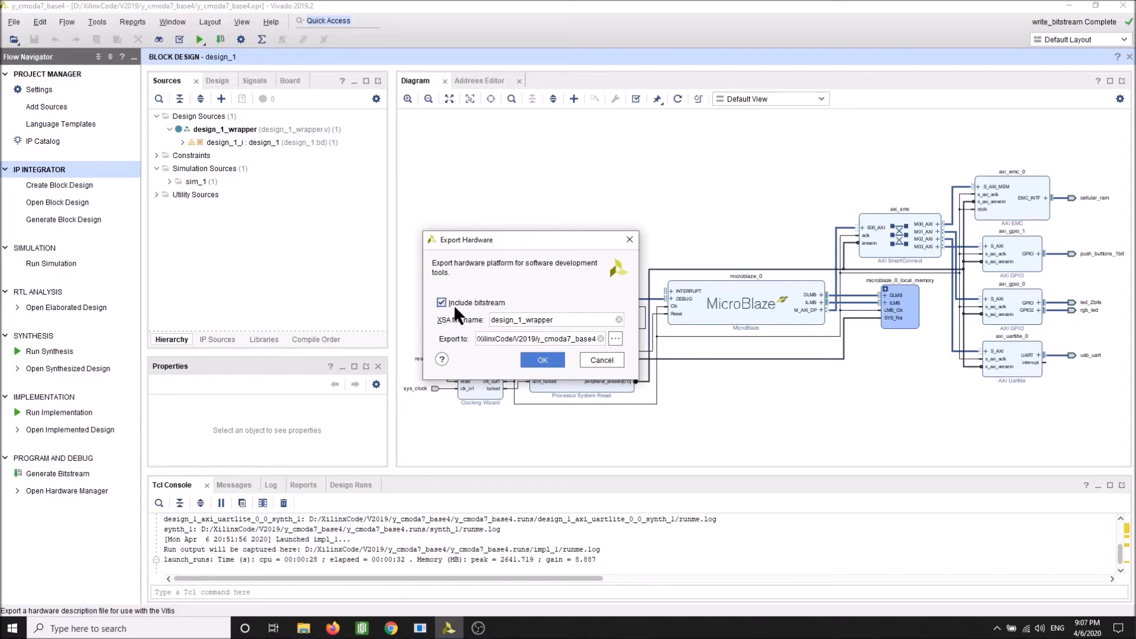
click(543, 359)
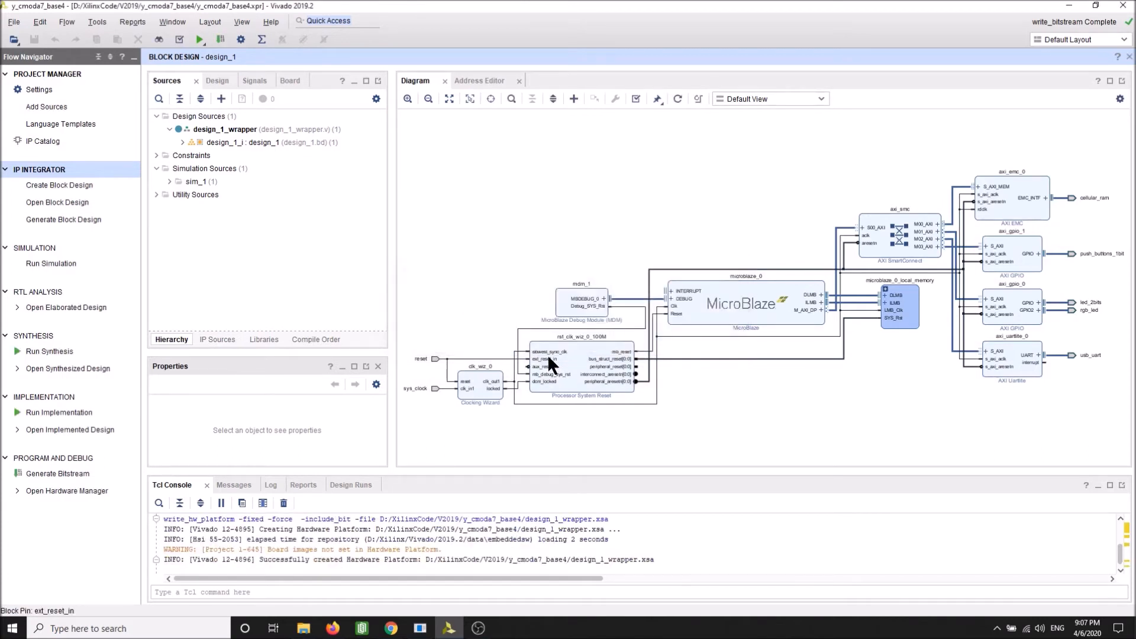
Open the Hardware Manager and auto-connect to the board's hardware target.
click(50, 491)
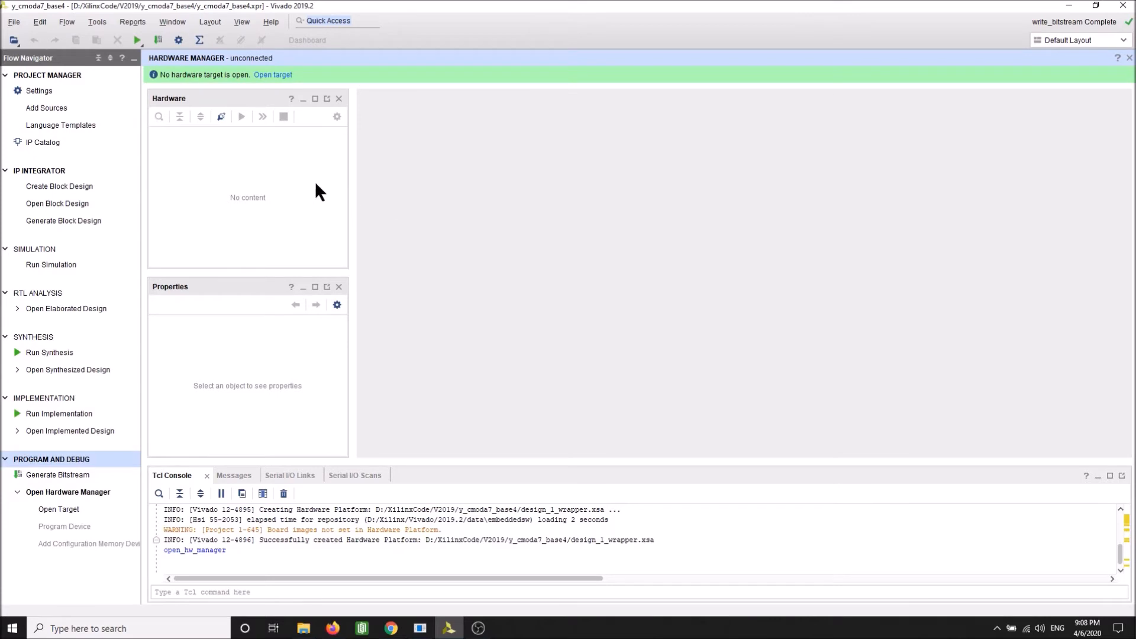
click(274, 75)
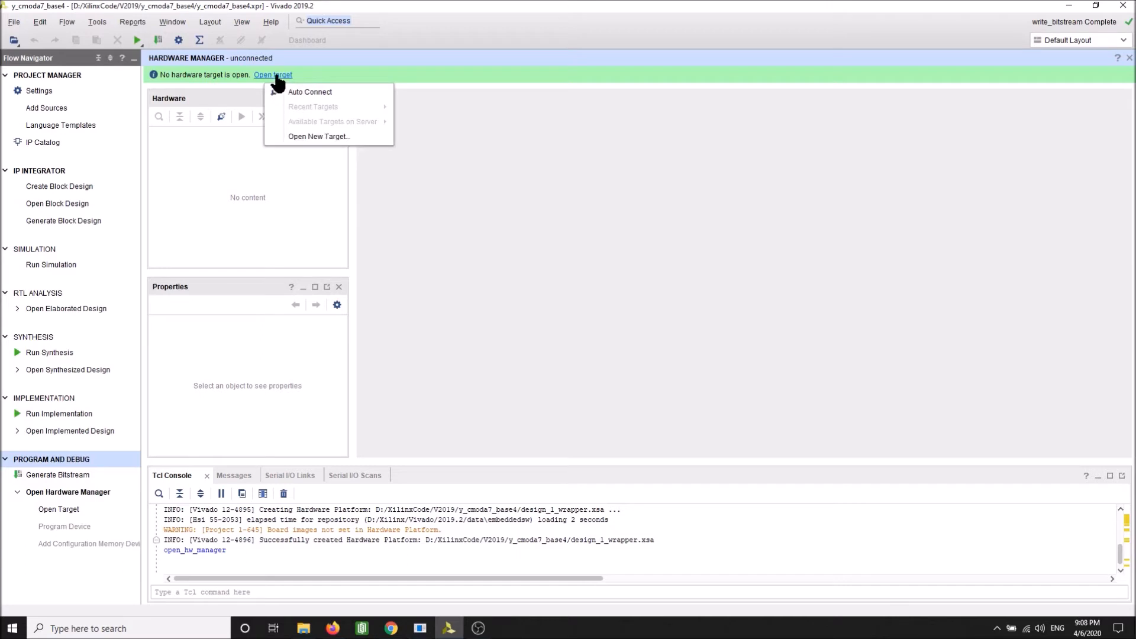
click(341, 91)
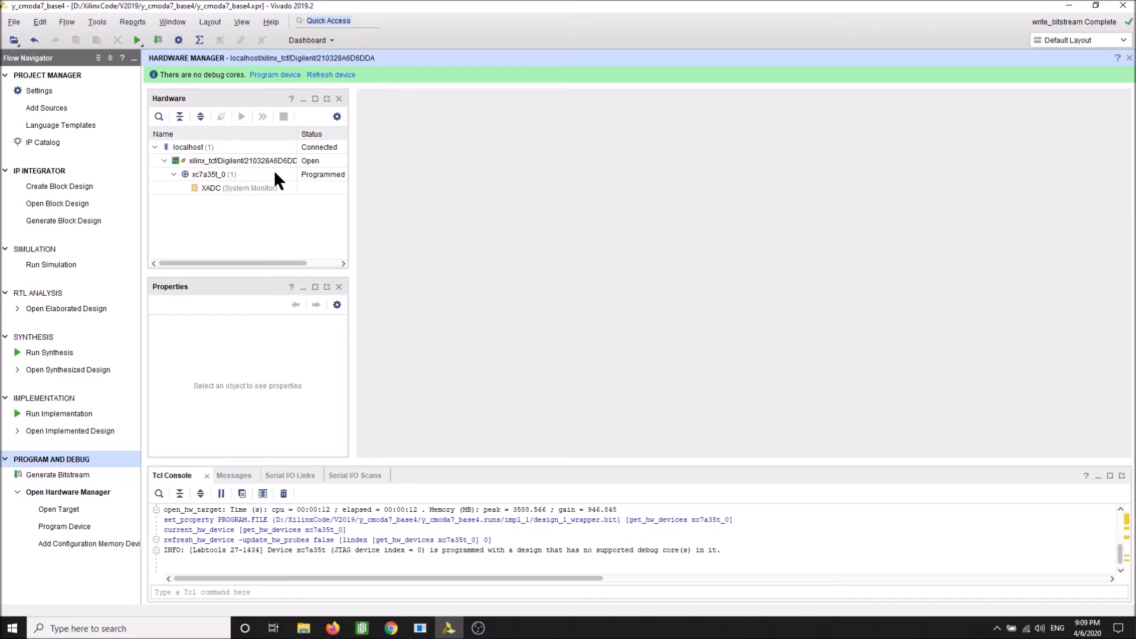
Program the xc7a35t_0 device with the design_1_wrapper.bit bitstream, keeping the end of startup check enabled.
click(247, 174)
right_click(247, 174)
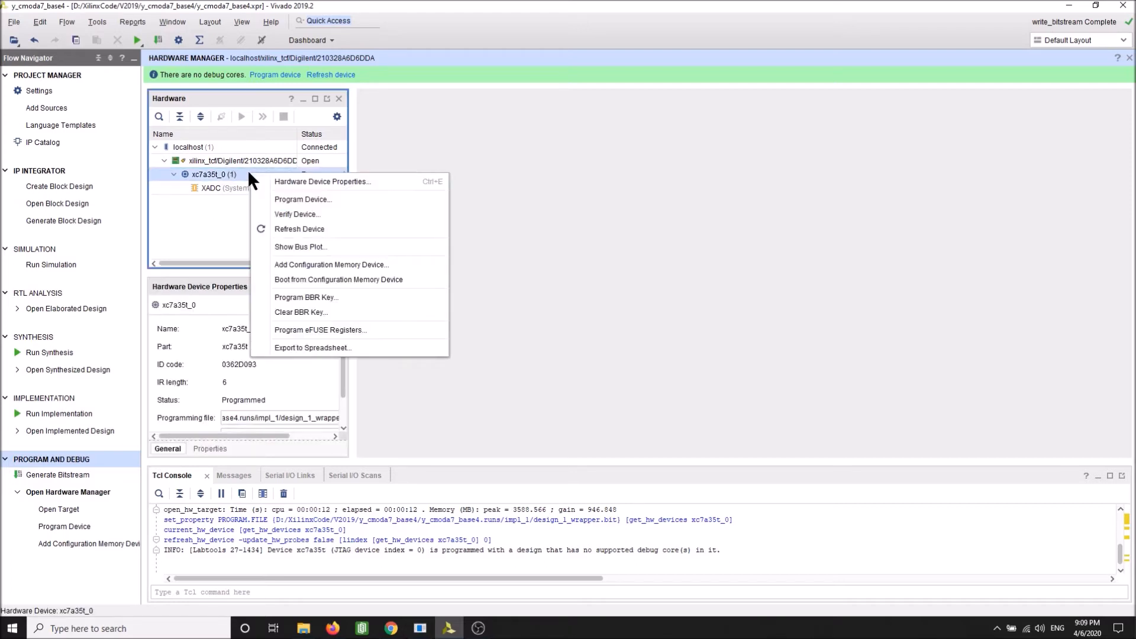
click(341, 199)
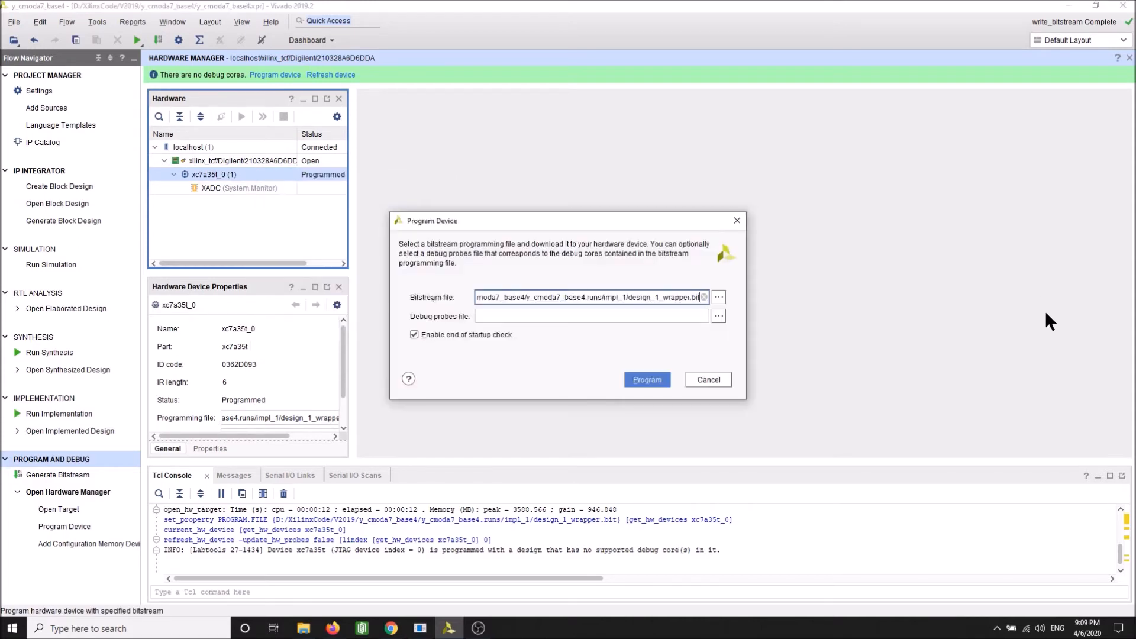
click(646, 379)
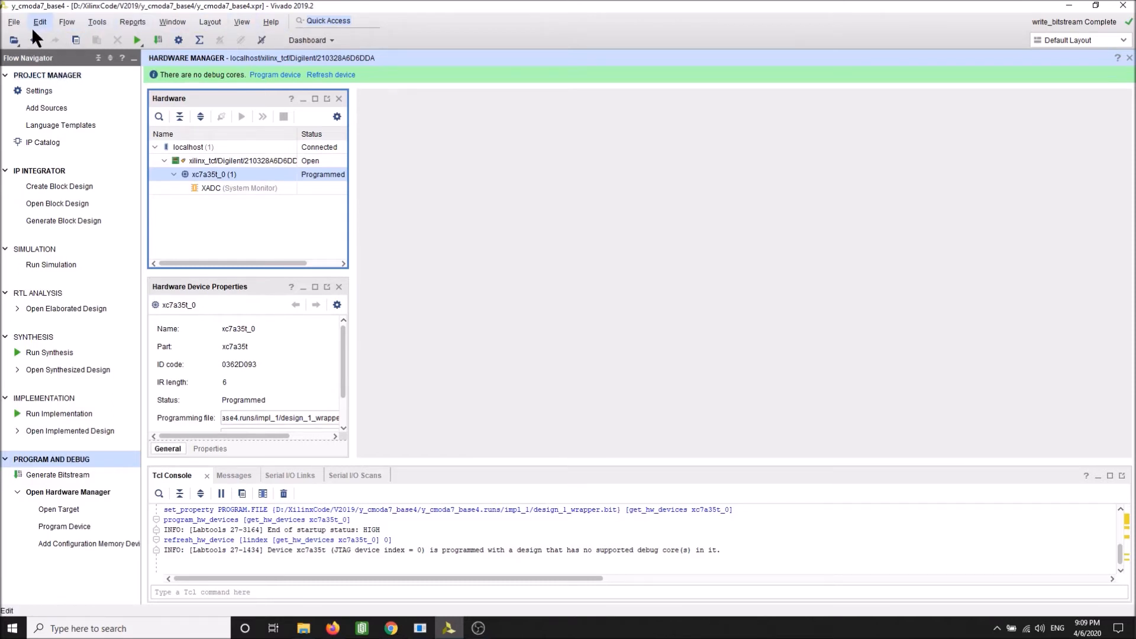
Launch Vitis from Vivado with D:\XilinxCode\V2019\Vitis as the workspace.
click(14, 22)
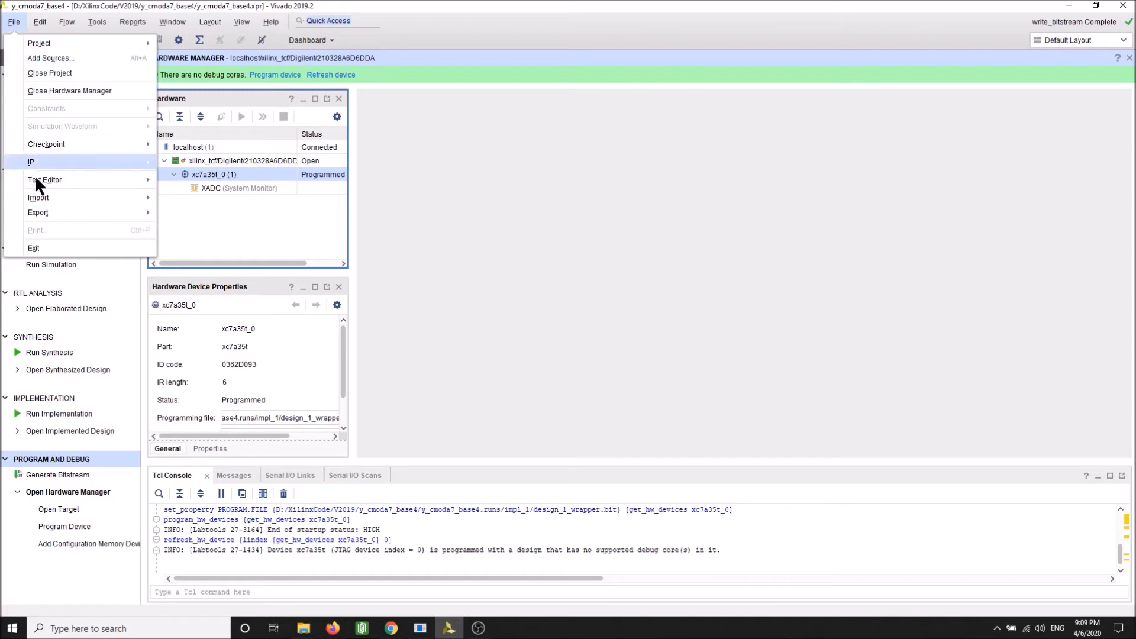
mouse_move(84, 209)
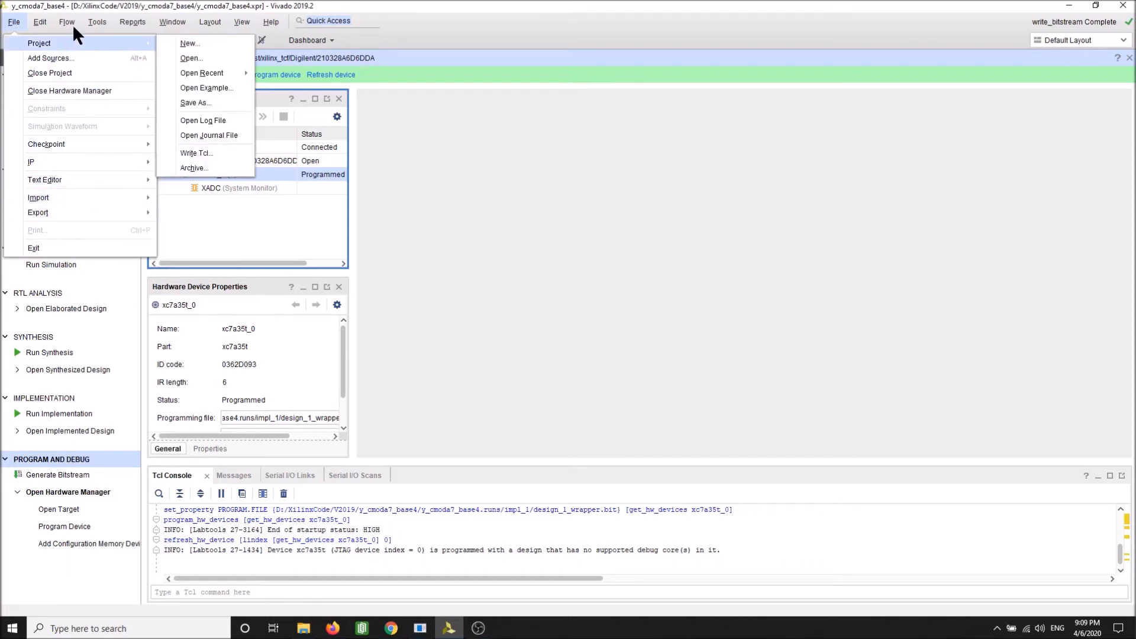
mouse_move(72, 21)
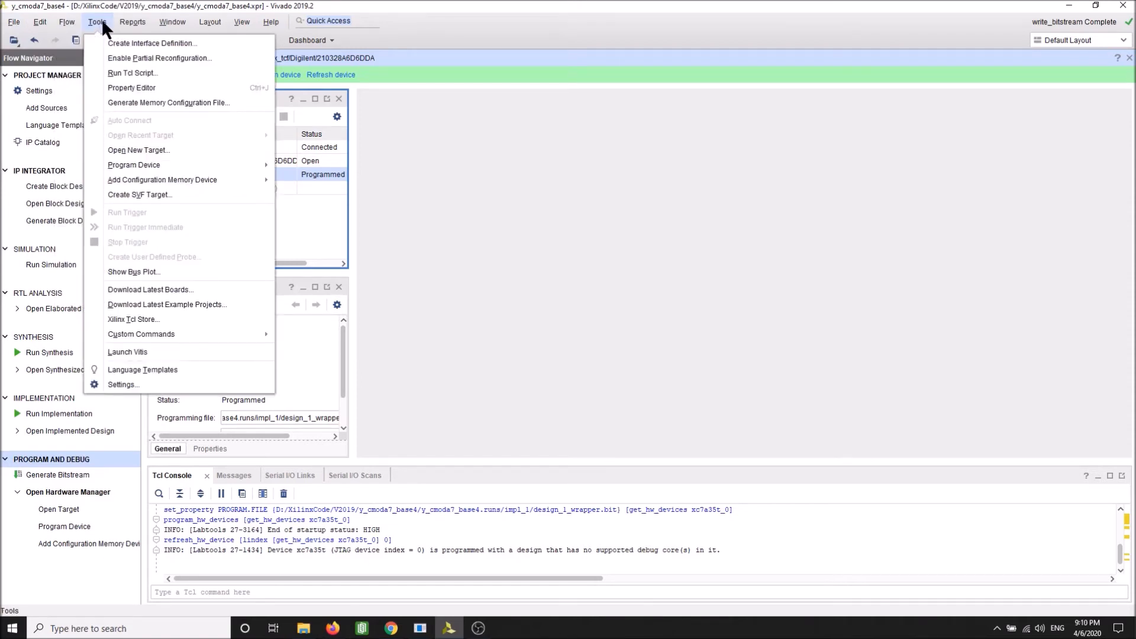
click(156, 351)
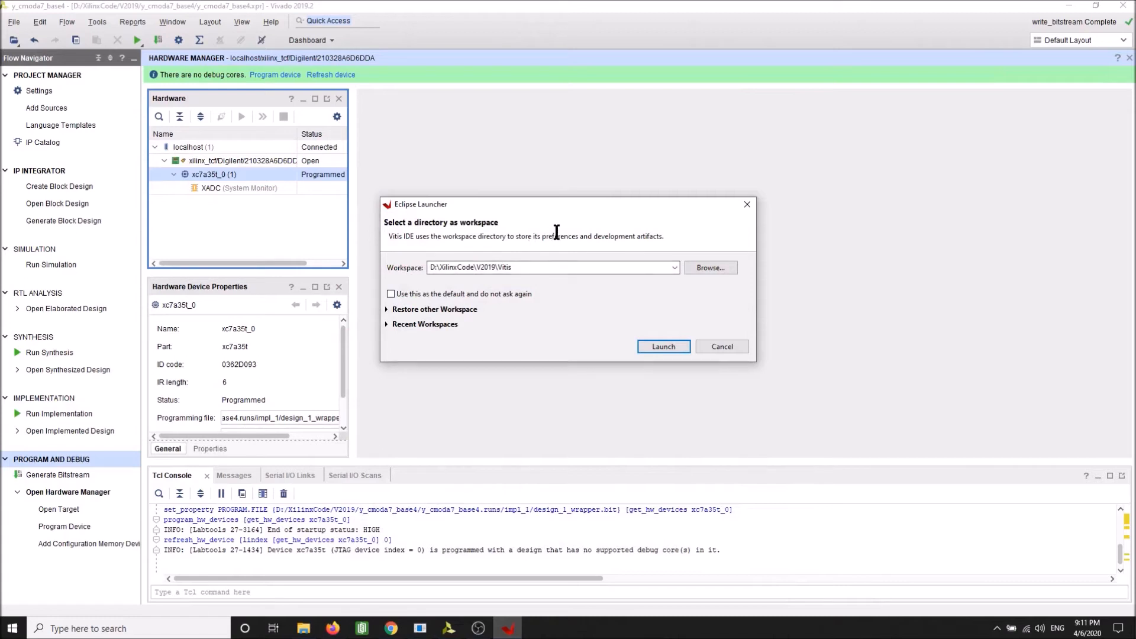
double_click(540, 271)
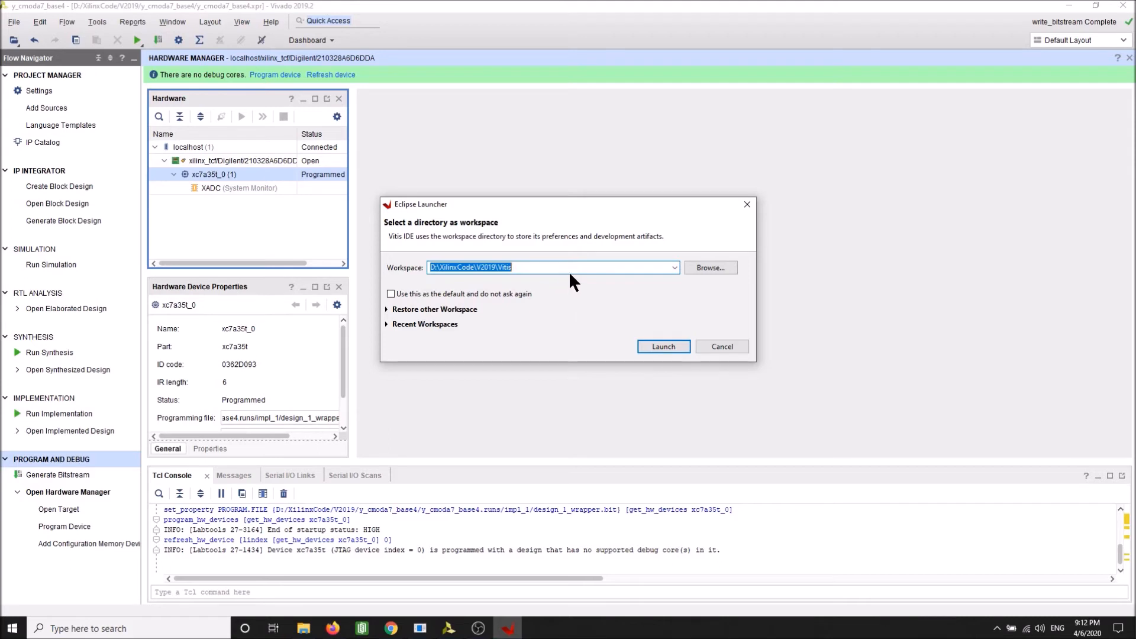
click(650, 345)
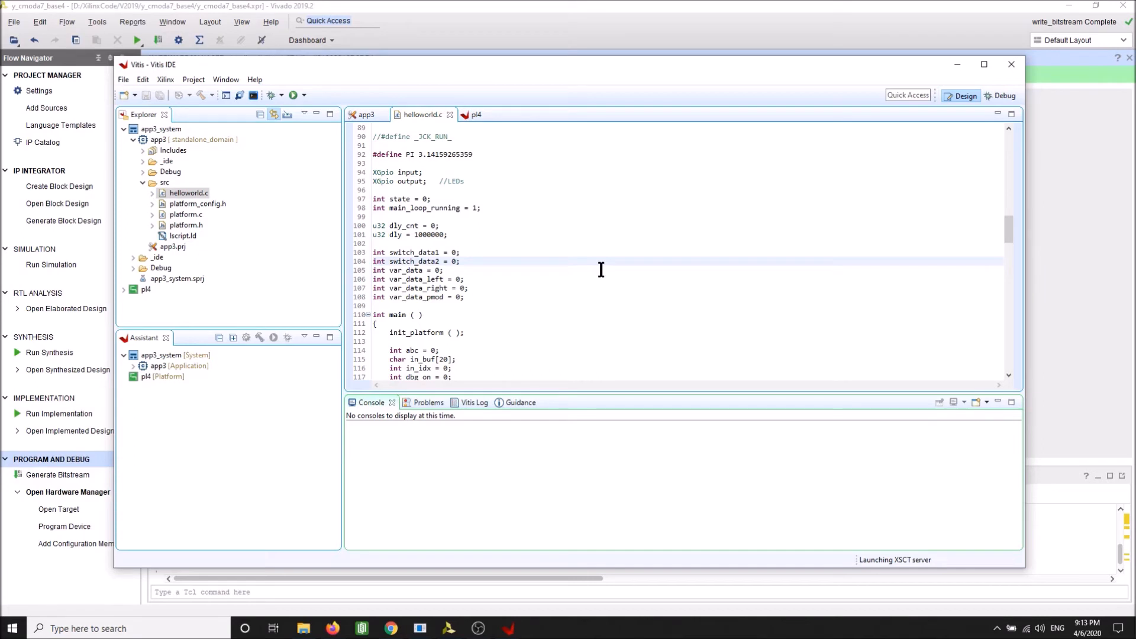
Switch back to Vivado and close the Hardware Manager.
key(alt+Tab)
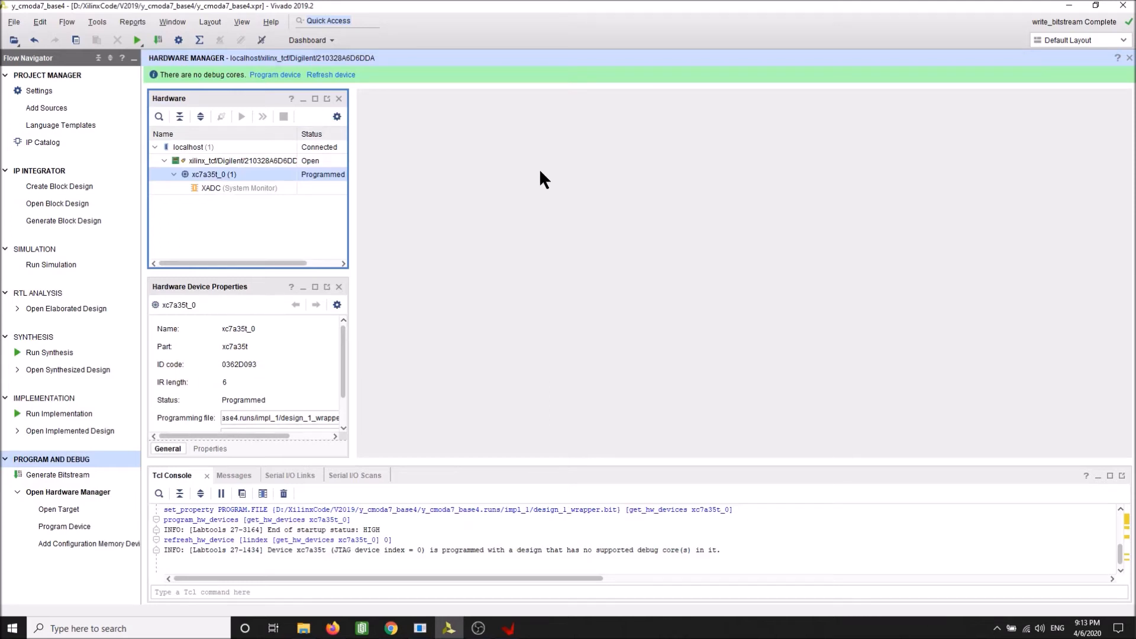
click(1129, 57)
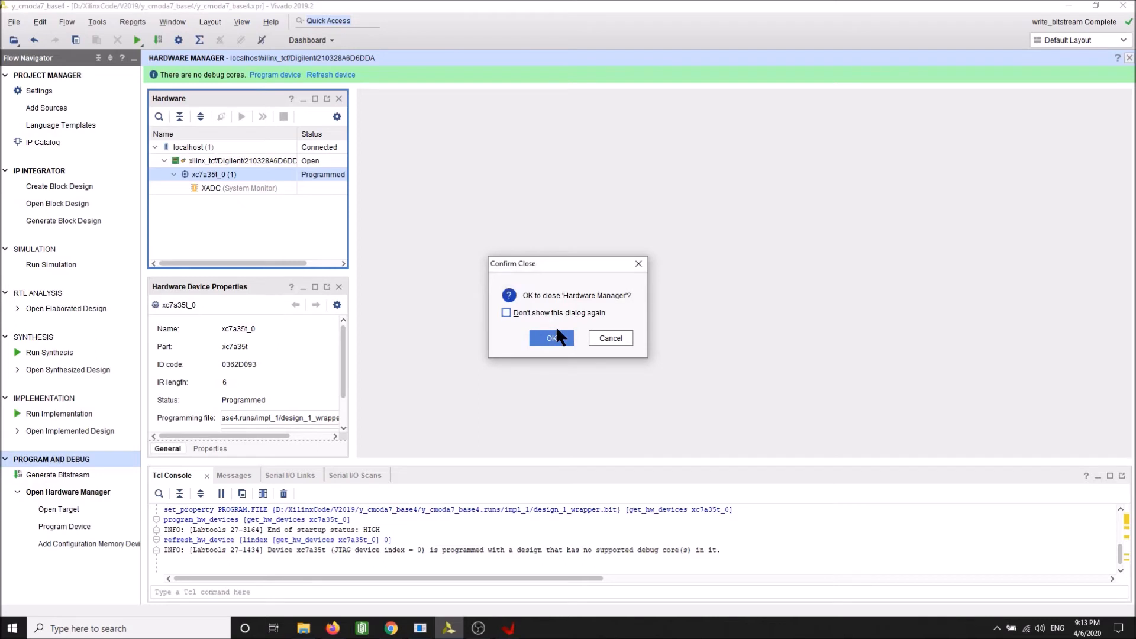
click(557, 332)
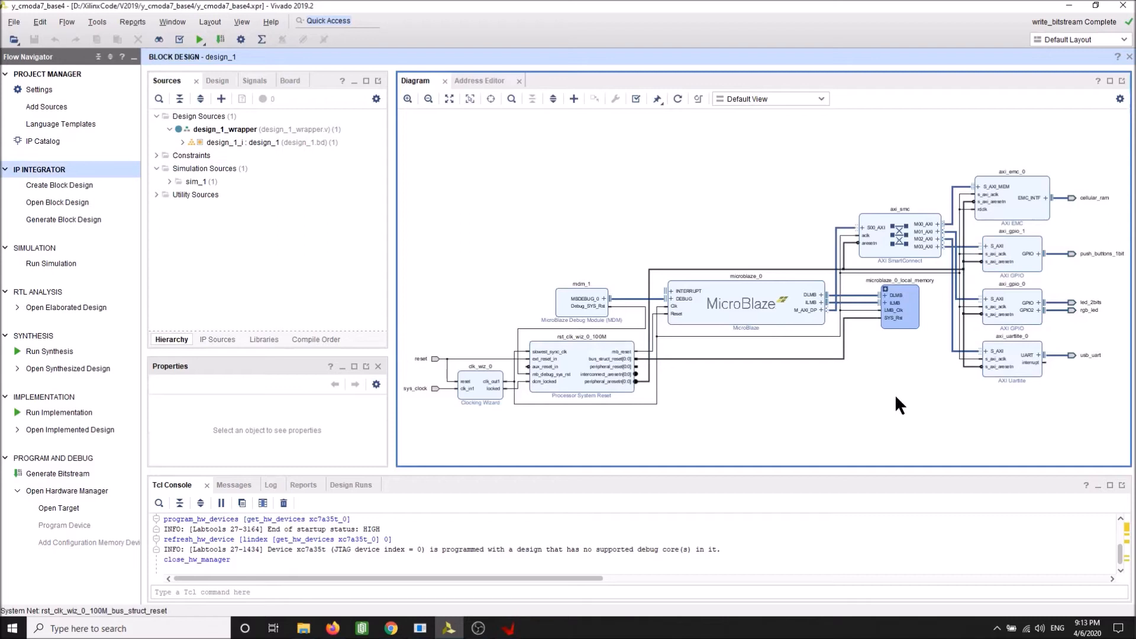
Switch to Vitis and remove the pl4 platform project from the workspace.
click(510, 630)
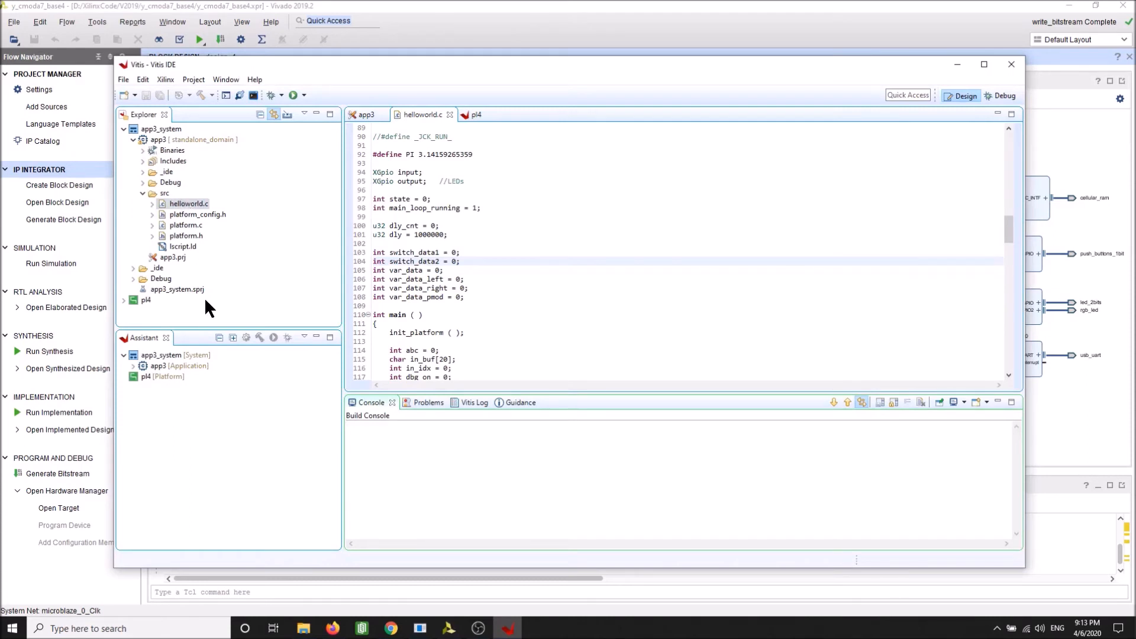
click(146, 300)
key(ctrl+b)
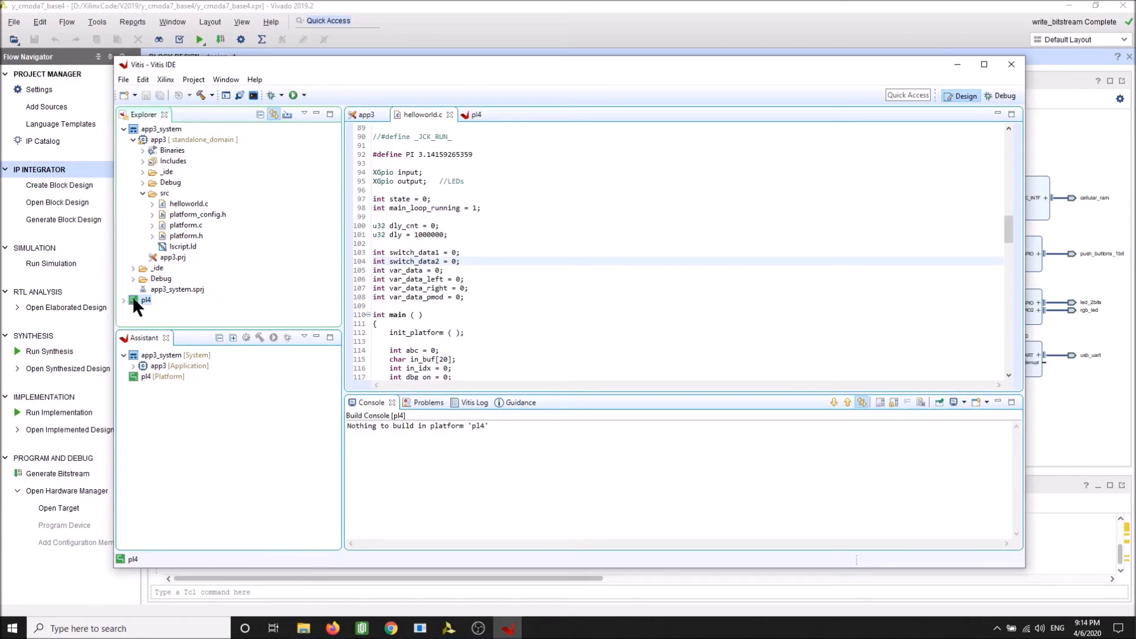
key(Delete)
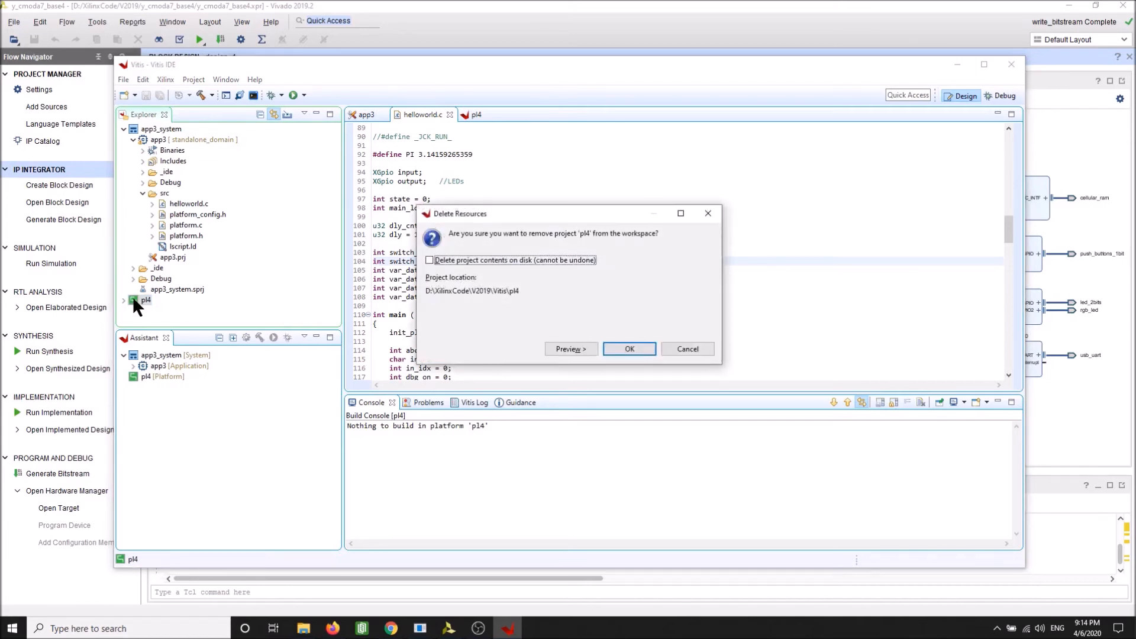
key(Return)
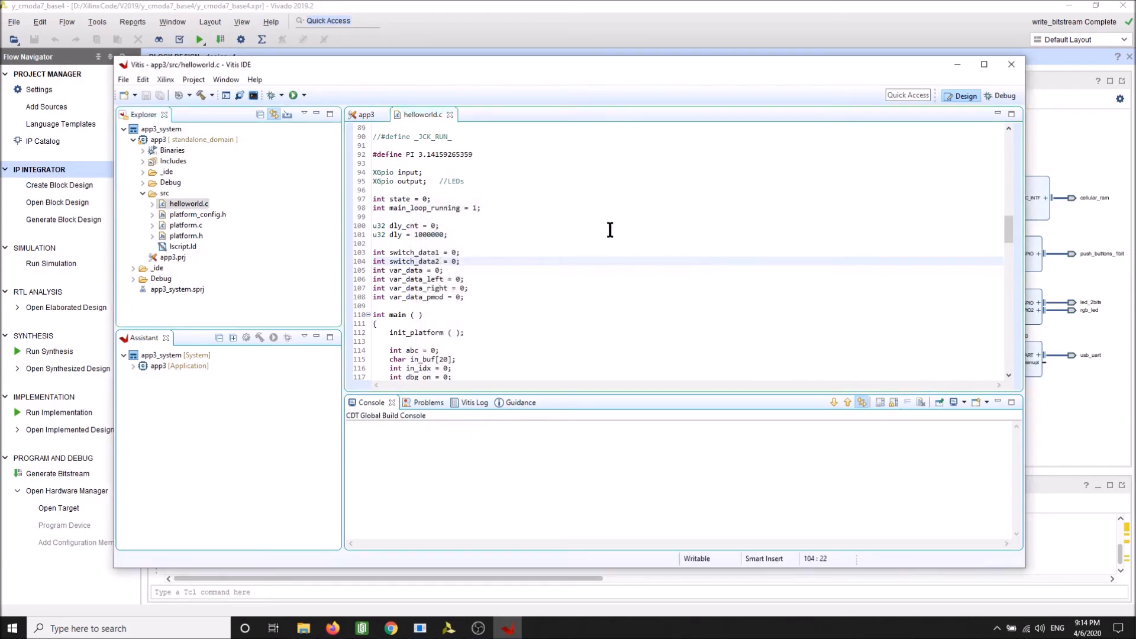
Copy all the code of helloworld.c into a new Notepad document and return to the code editor in Vitis.
key(ctrl+a)
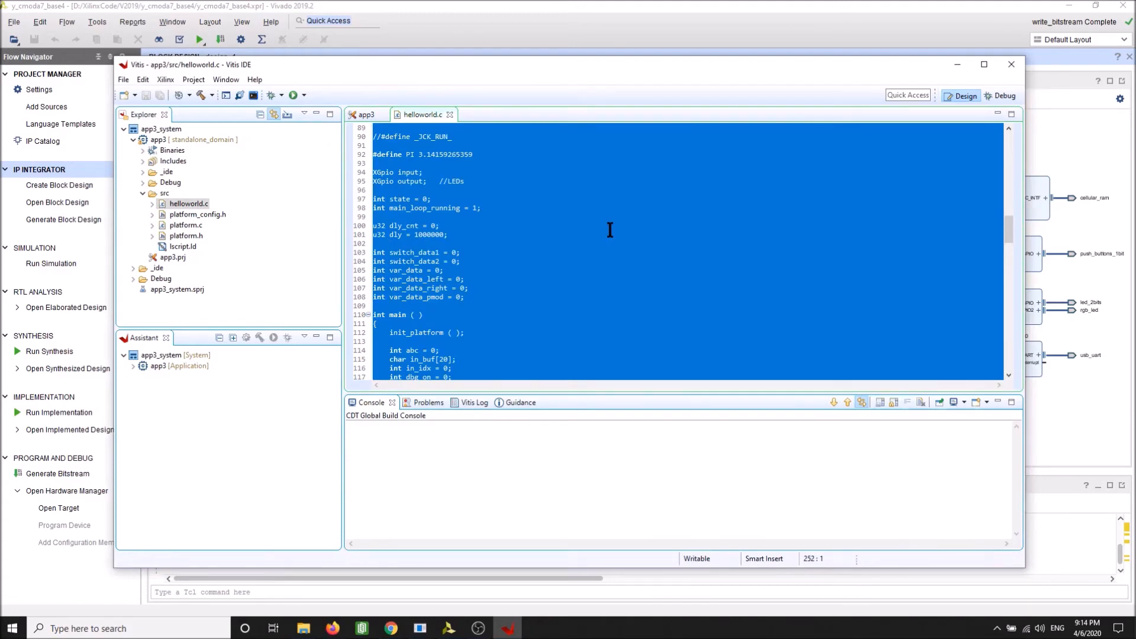
key(super)
text(n)
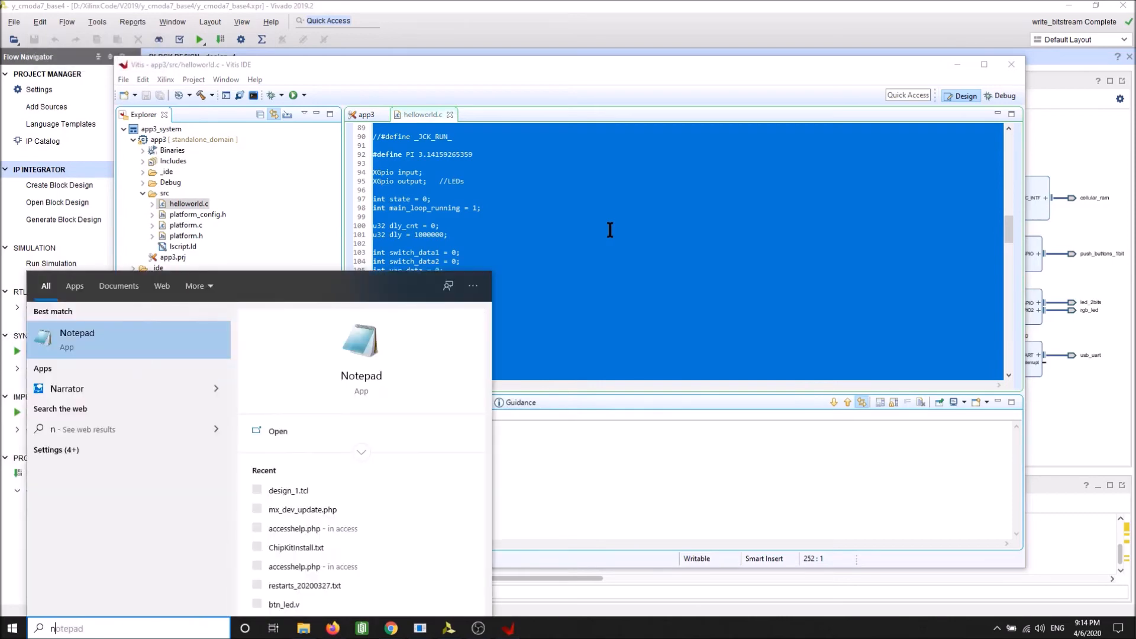
key(Return)
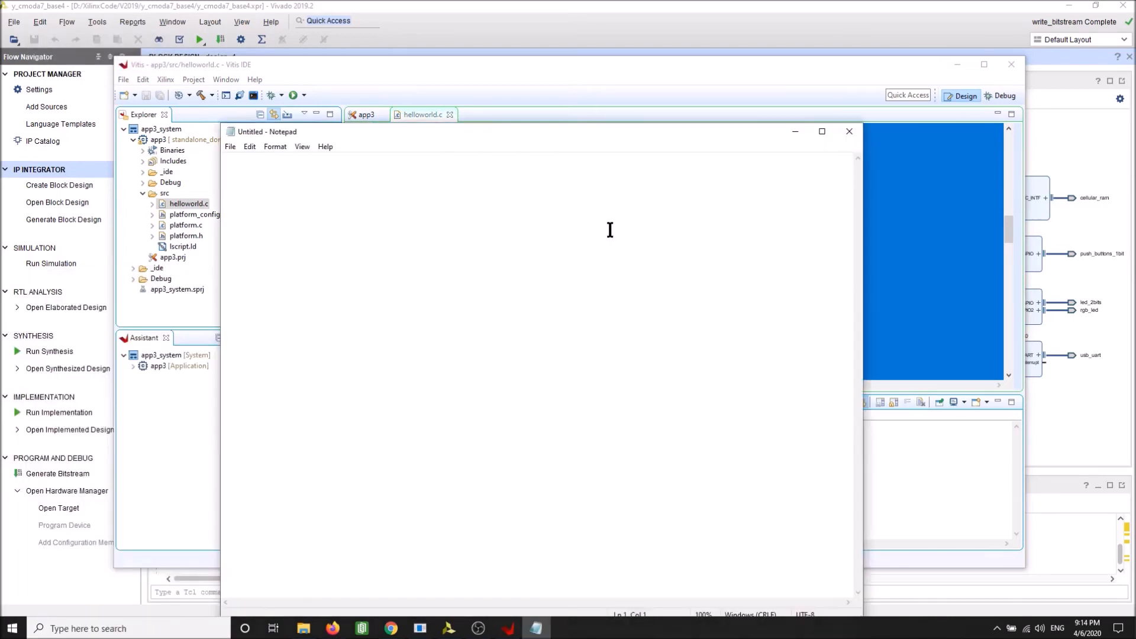
key(ctrl+v)
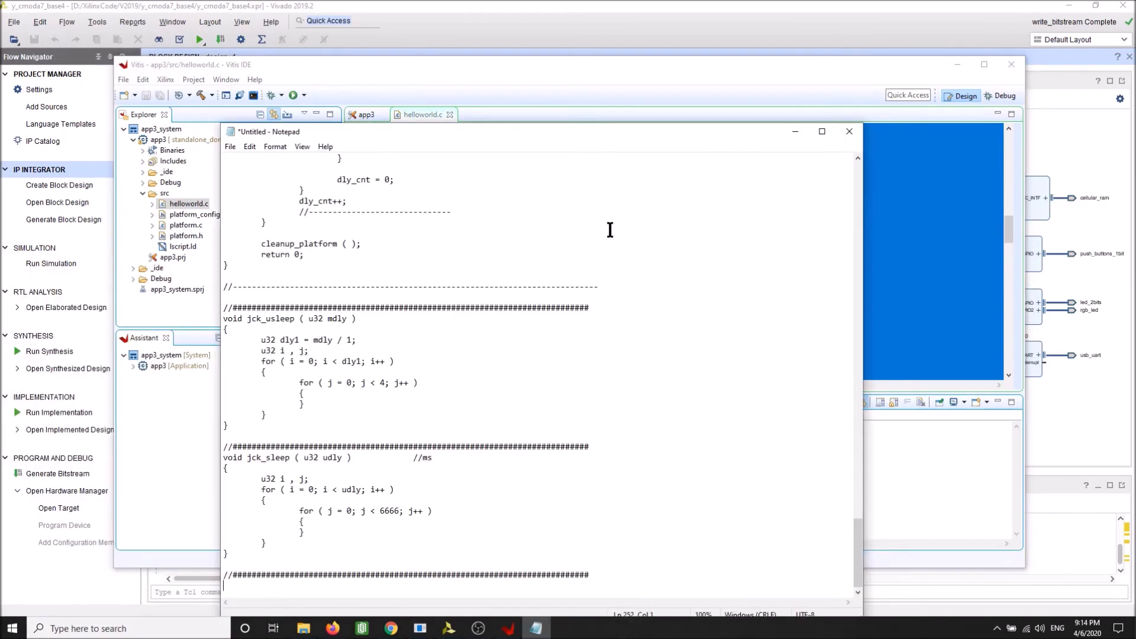
click(538, 629)
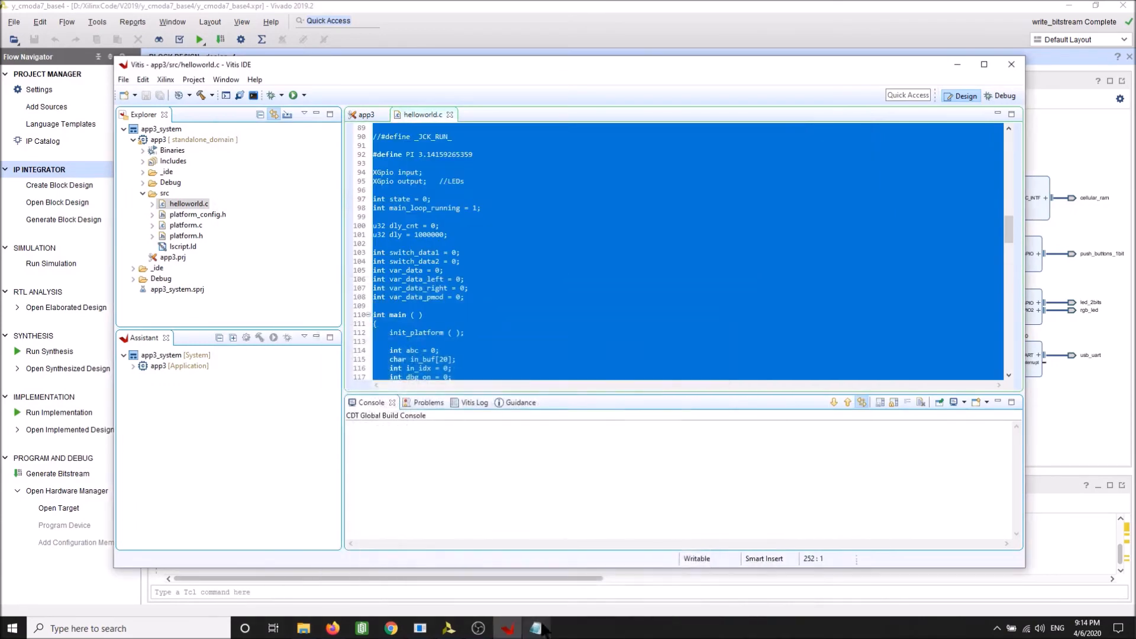
click(633, 261)
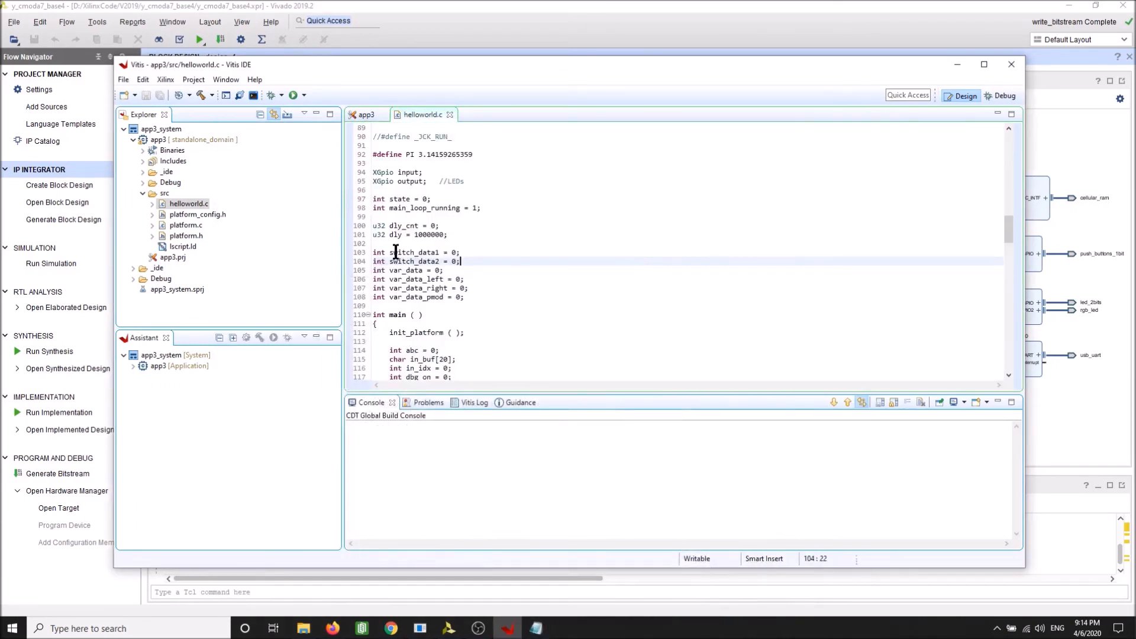
Remove the app3_system project from the workspace.
click(163, 128)
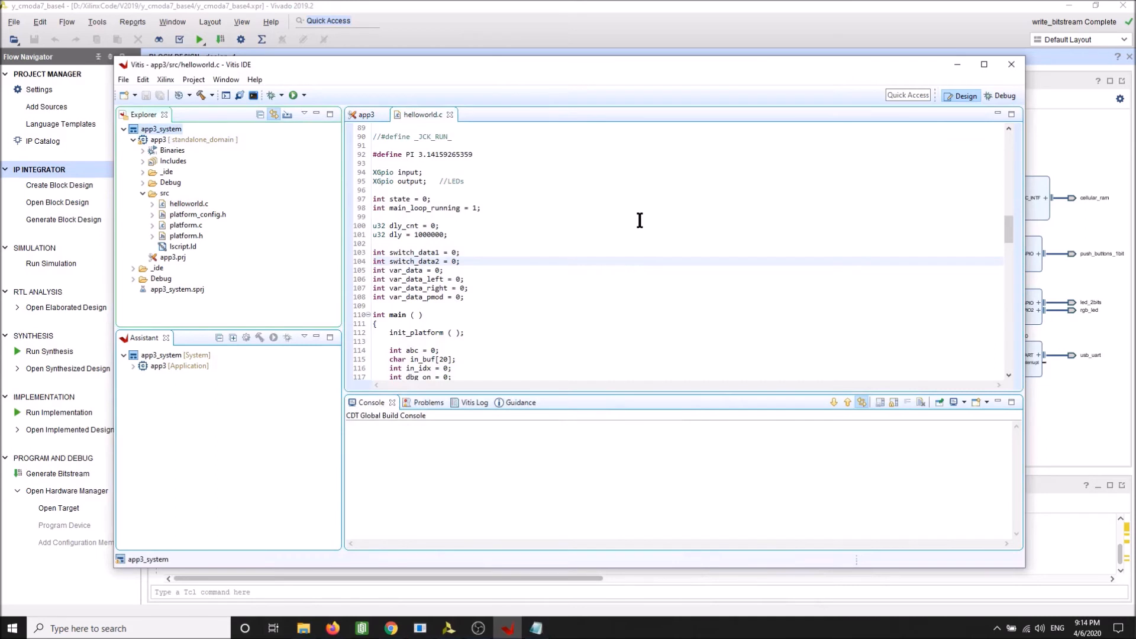
key(Delete)
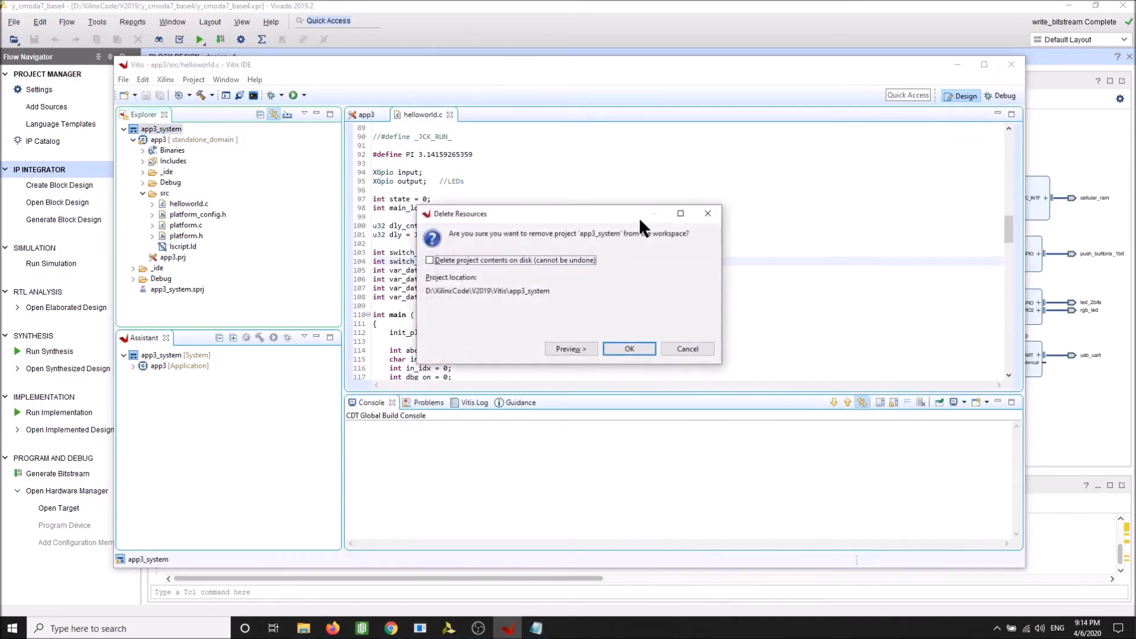
key(Return)
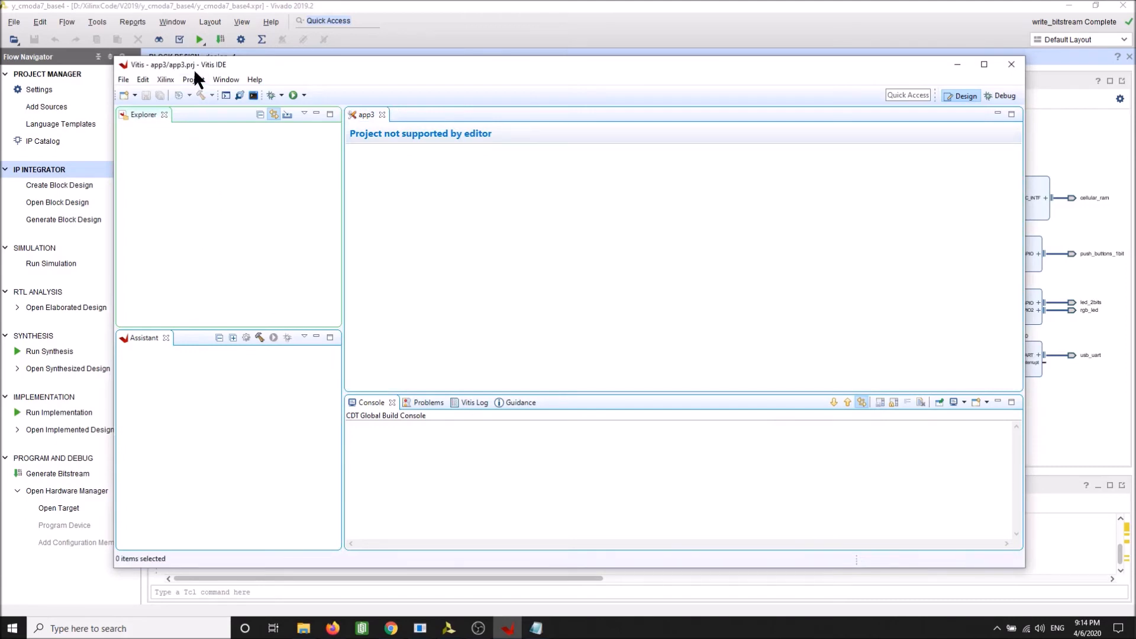
Start a new platform project named platform1 in the default location.
click(128, 79)
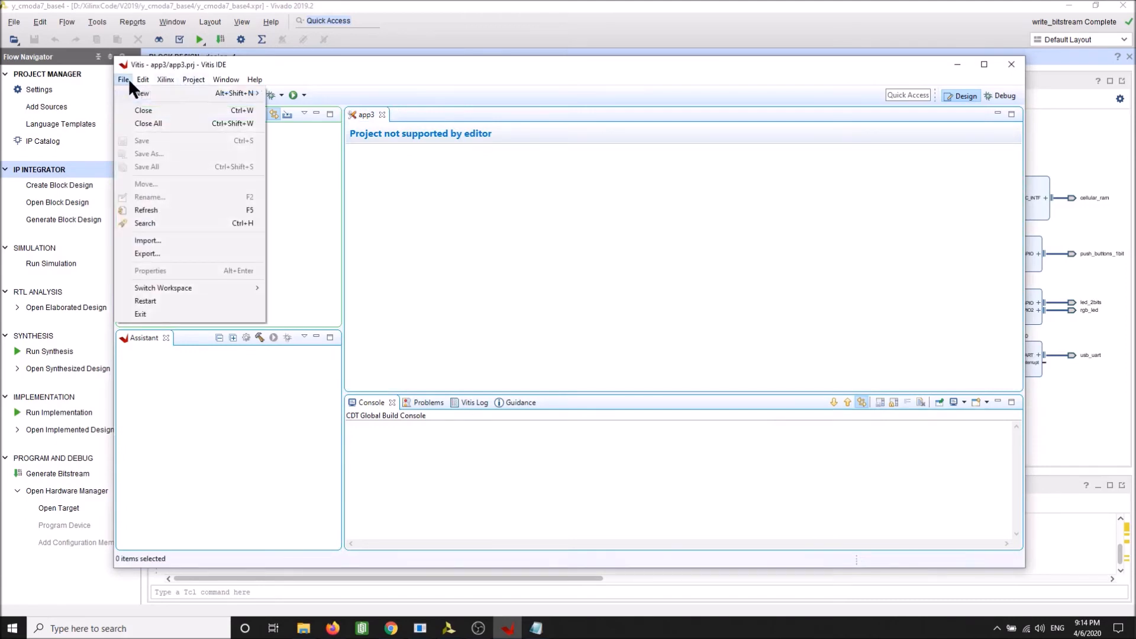
mouse_move(133, 91)
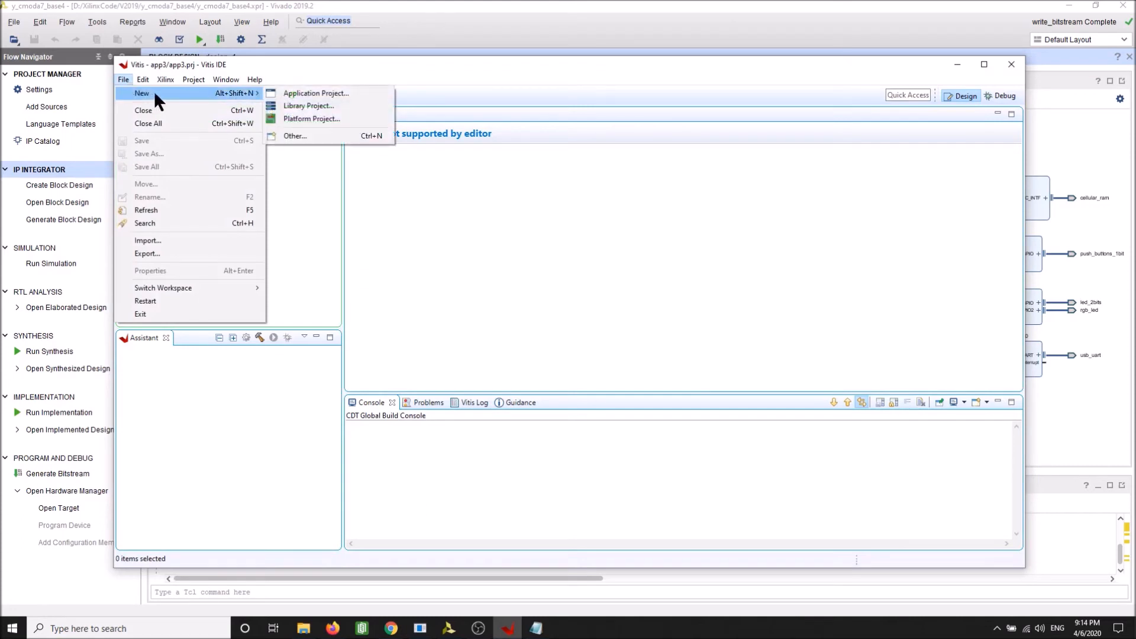
click(347, 118)
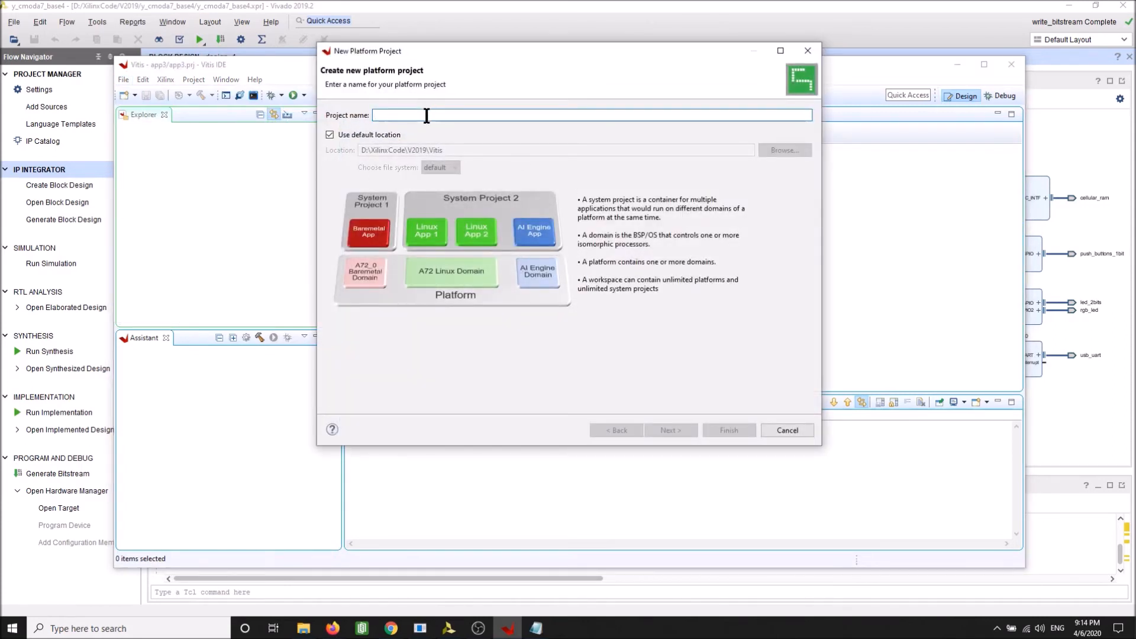
text(y)
key(BackSpace)
text(platform1)
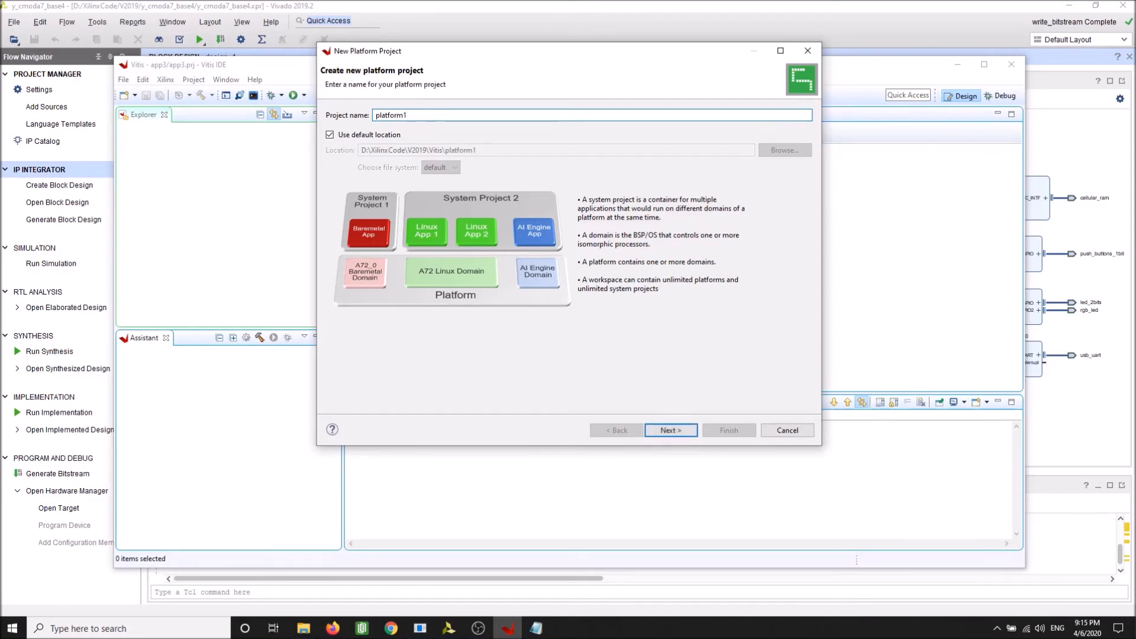
click(679, 430)
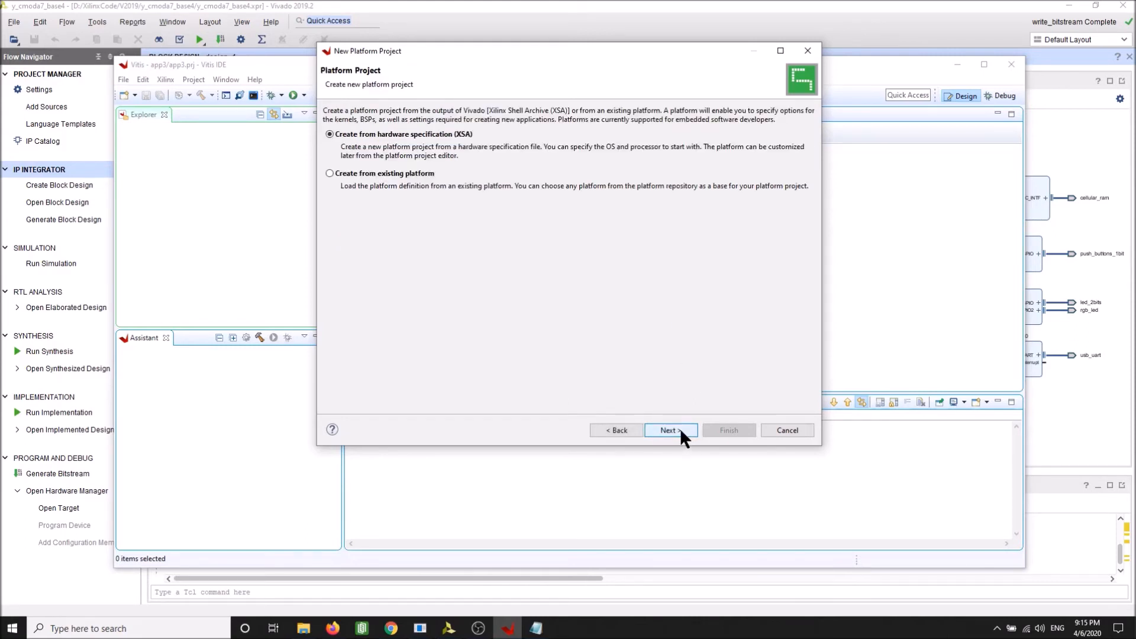
Create the platform from the hardware specification design_1_wrapper.xsa in the y_cmoda7_base4 folder, using the standalone operating system and microblaze_0 processor.
click(680, 431)
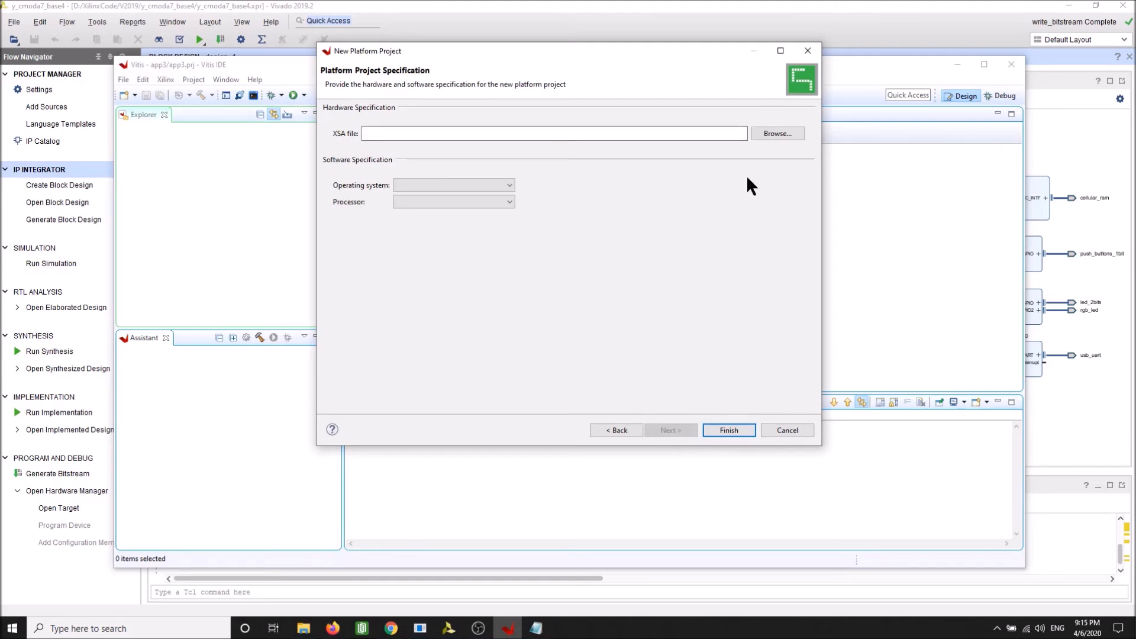
click(773, 133)
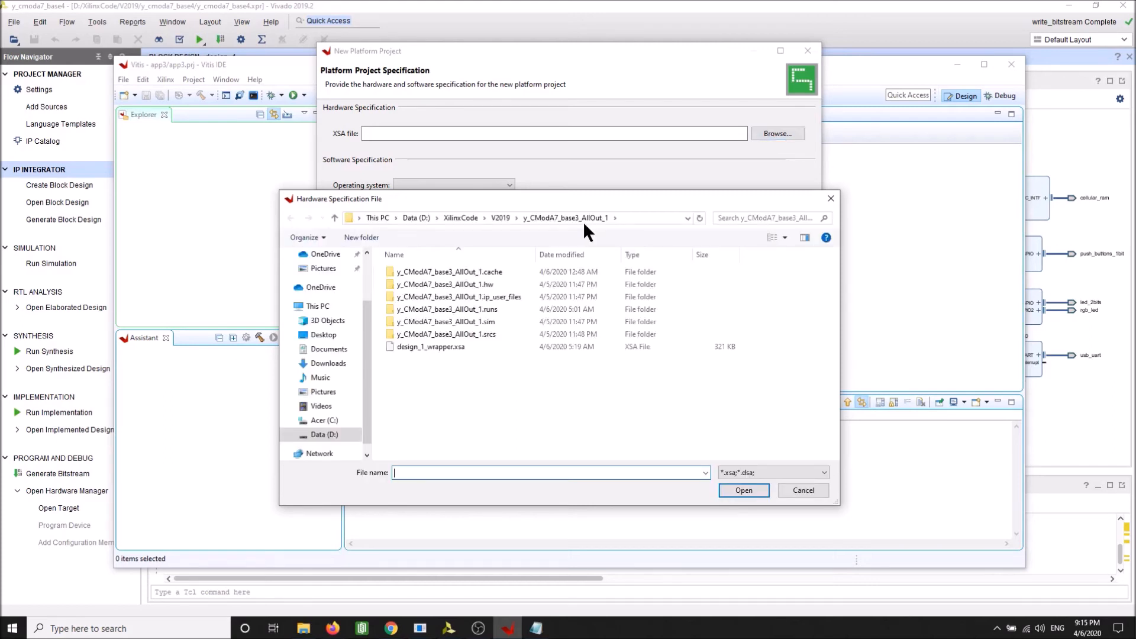
click(500, 218)
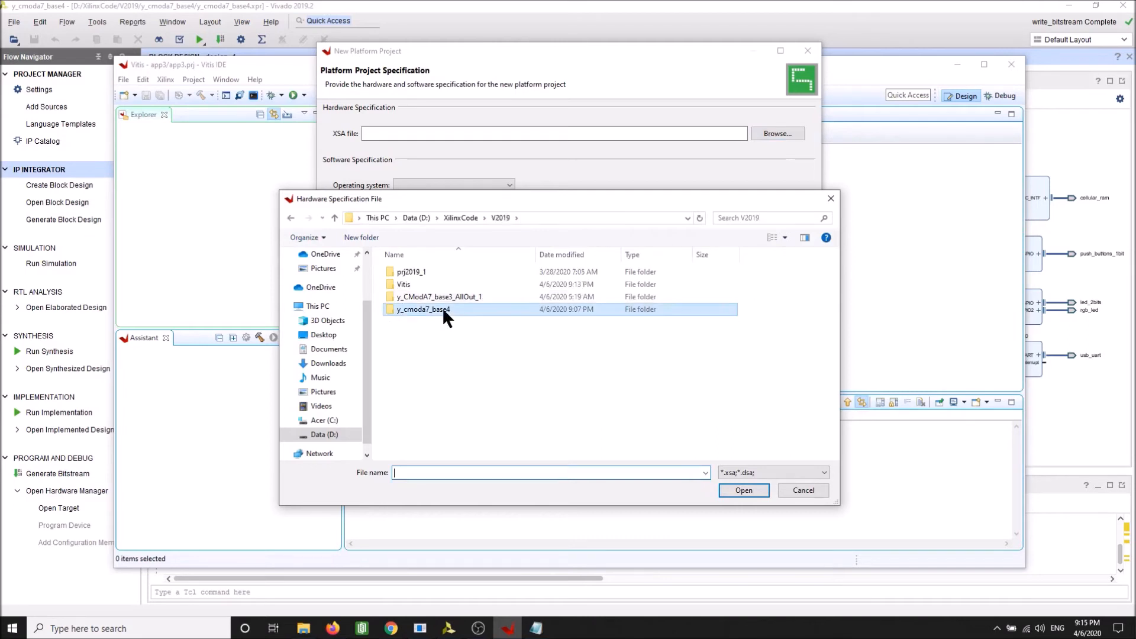
double_click(442, 308)
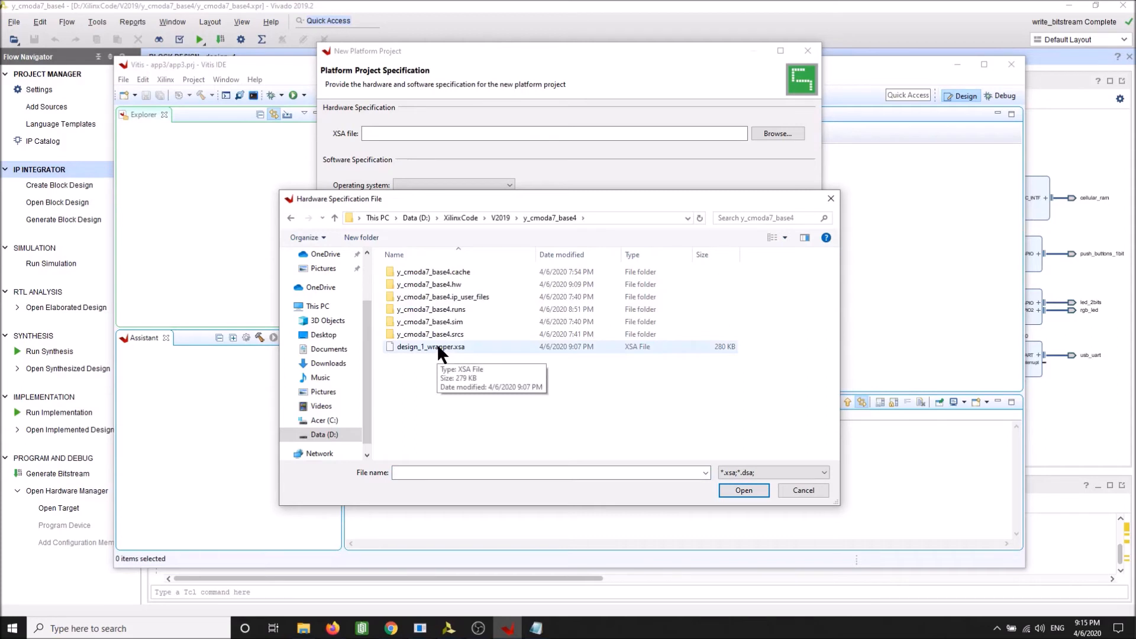
double_click(438, 347)
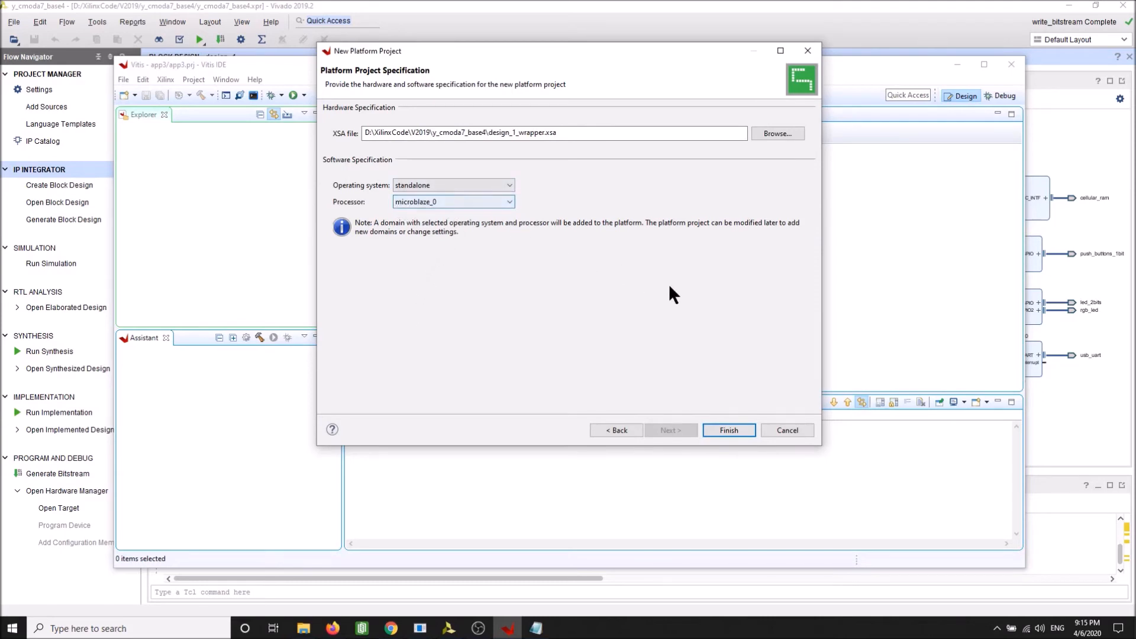
click(737, 430)
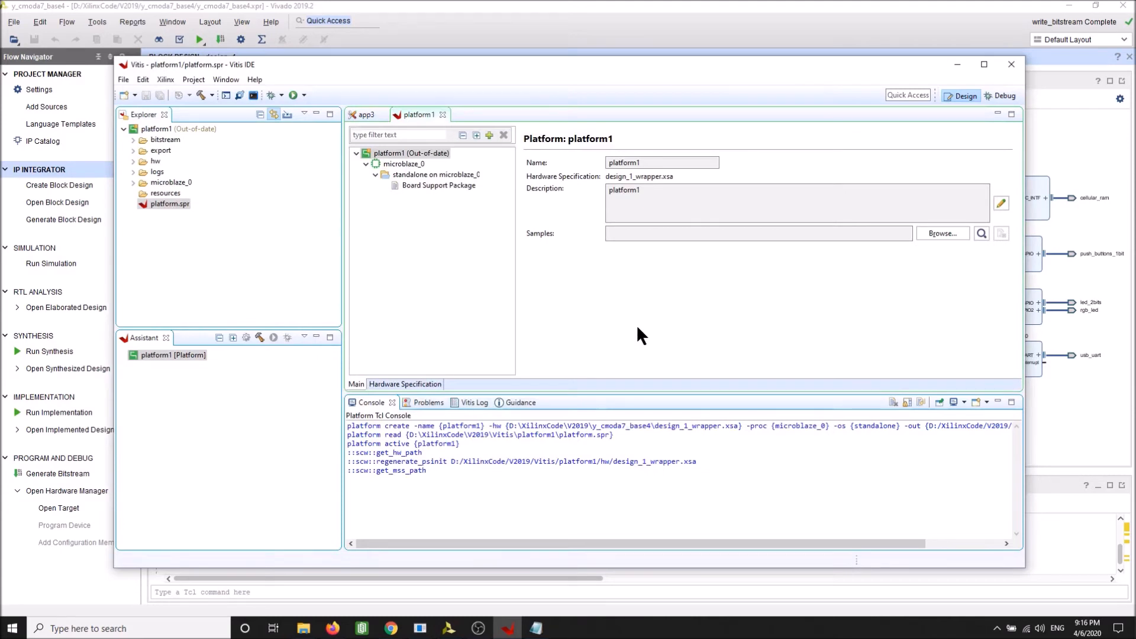
Start a new application project named y_cmoda7_app1 in the default location with a new system project.
click(123, 80)
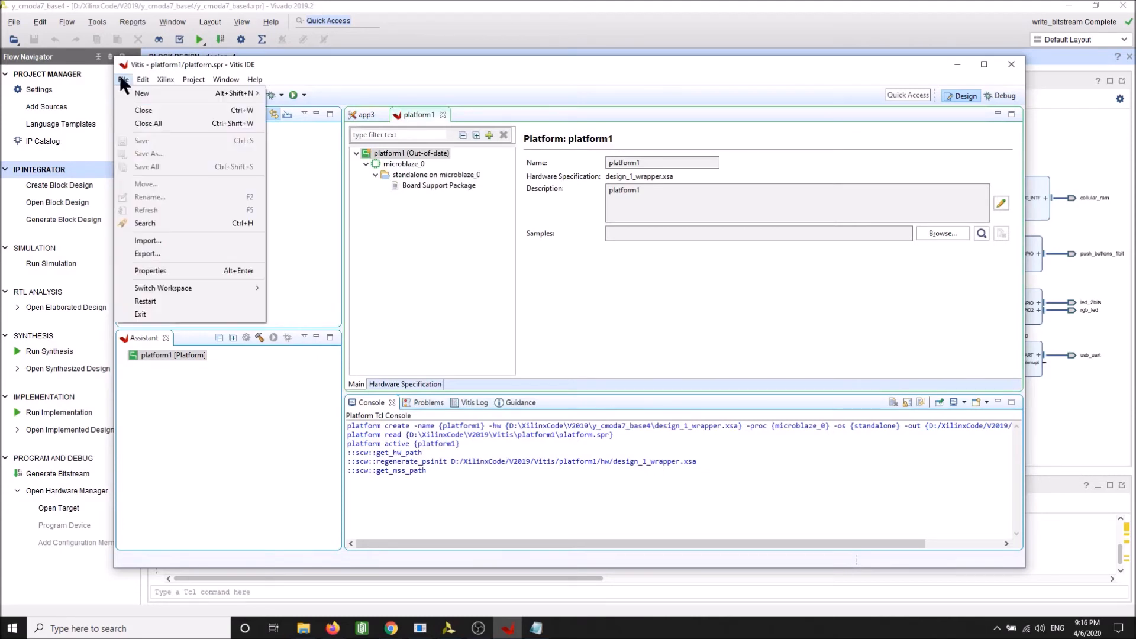
mouse_move(132, 92)
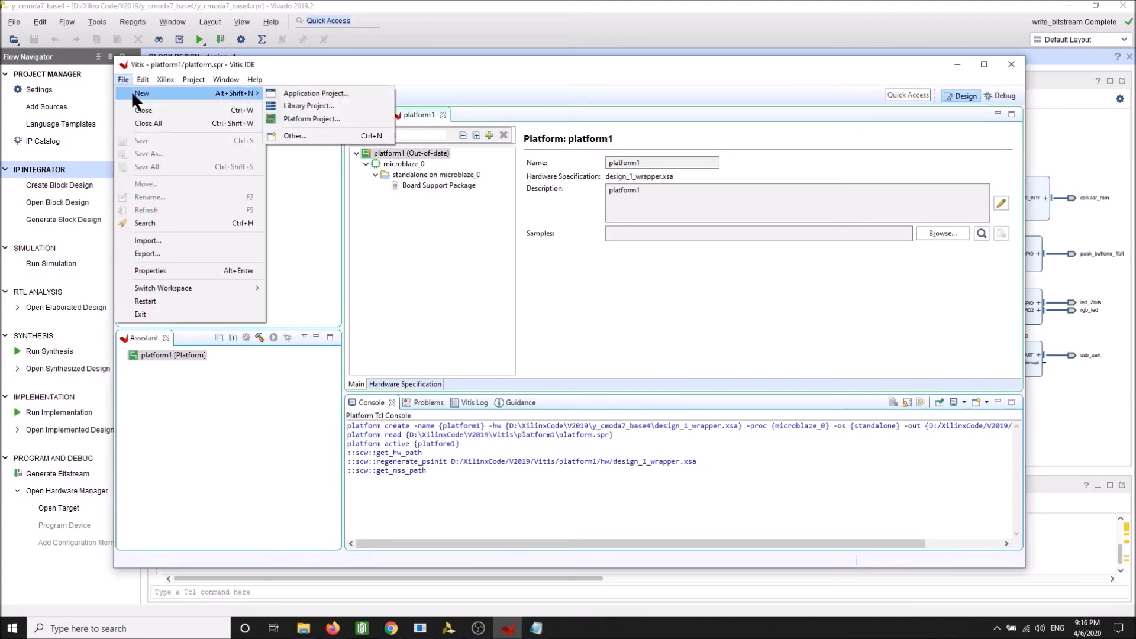
click(363, 93)
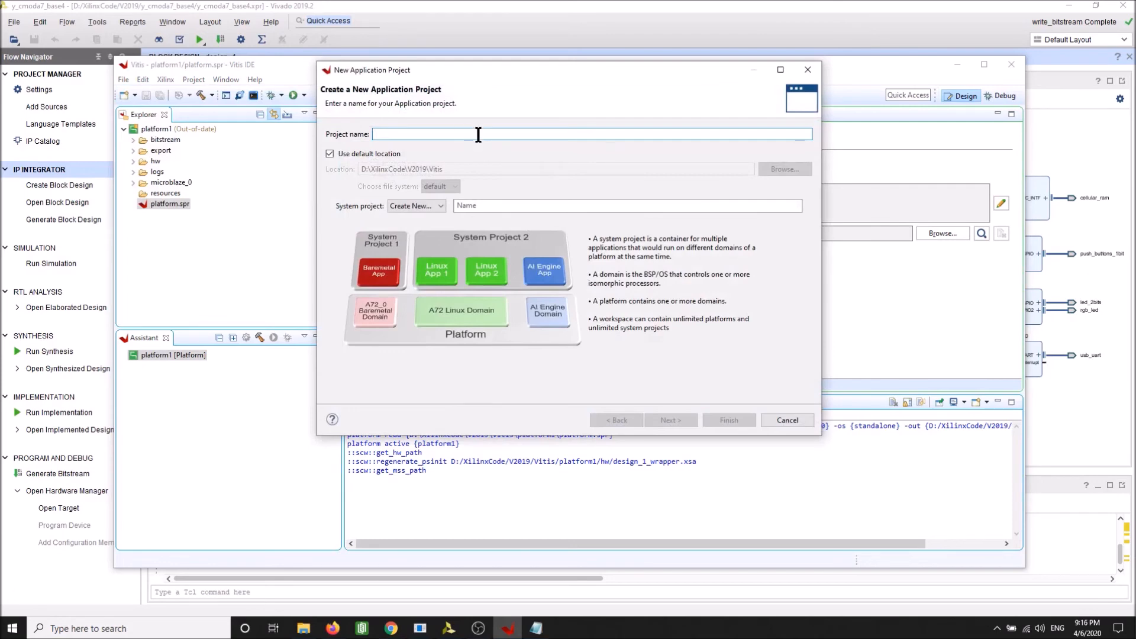
text(y)
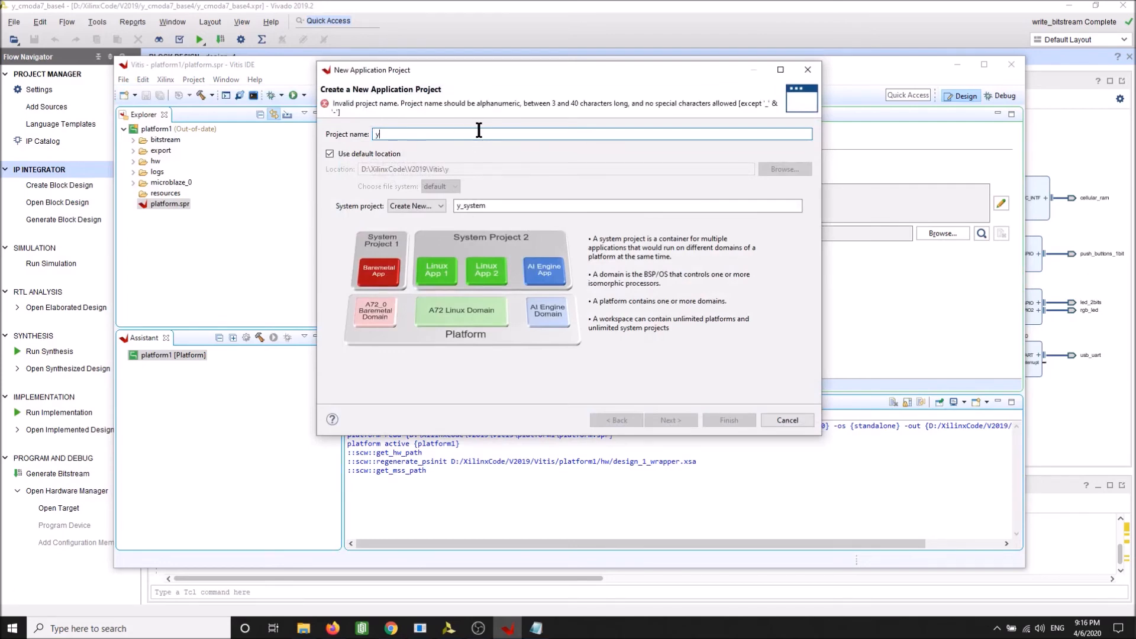
text(_cmoda7_app)
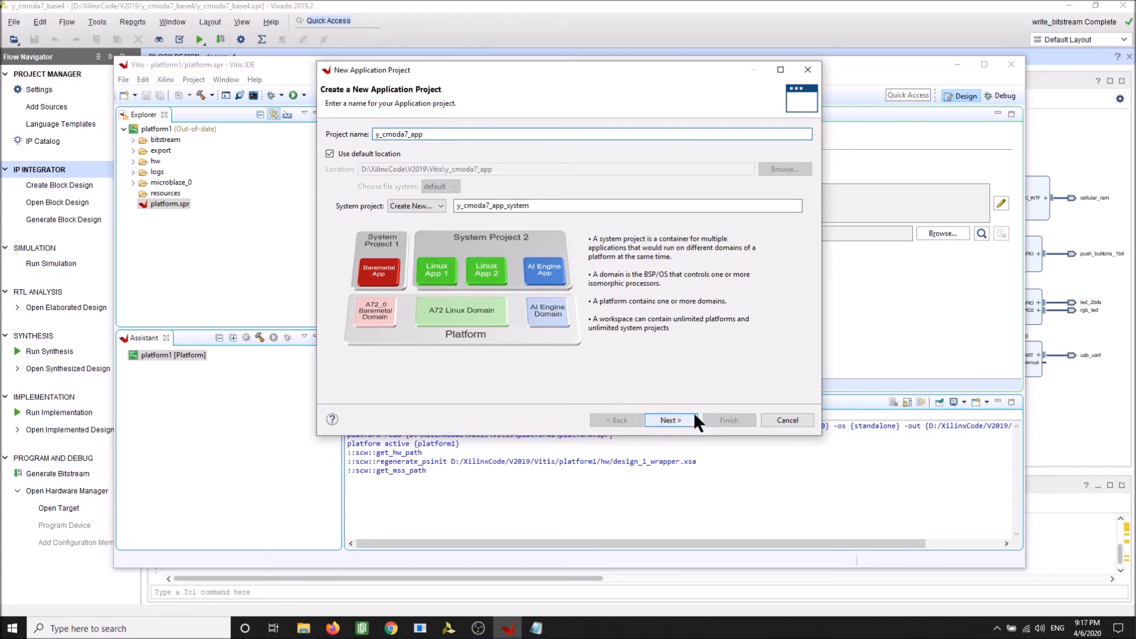
text(1)
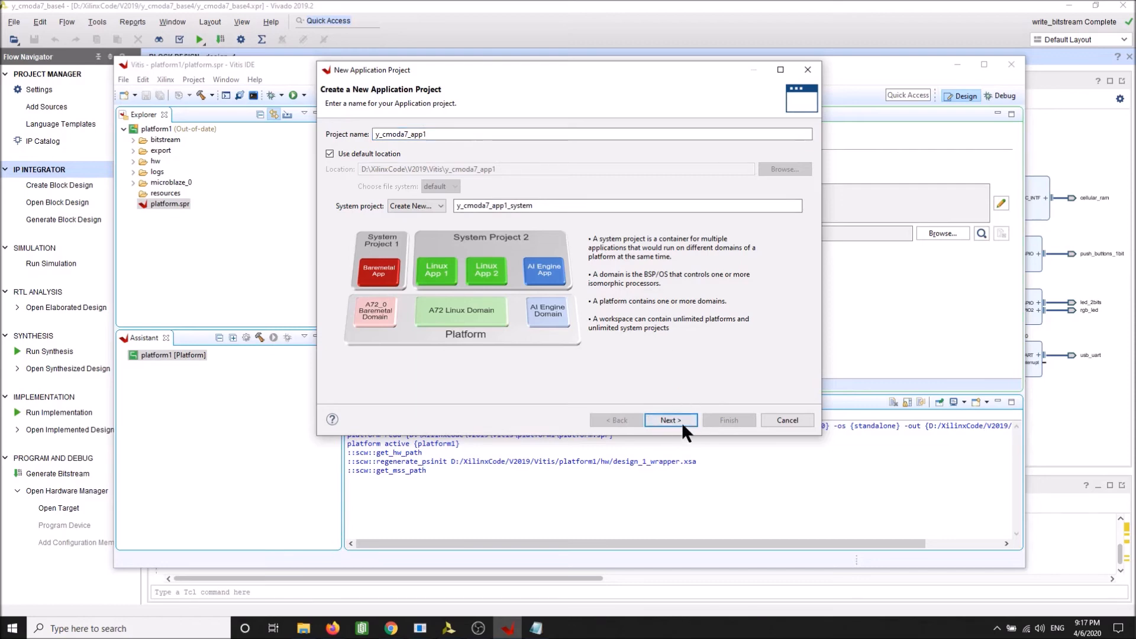
click(682, 418)
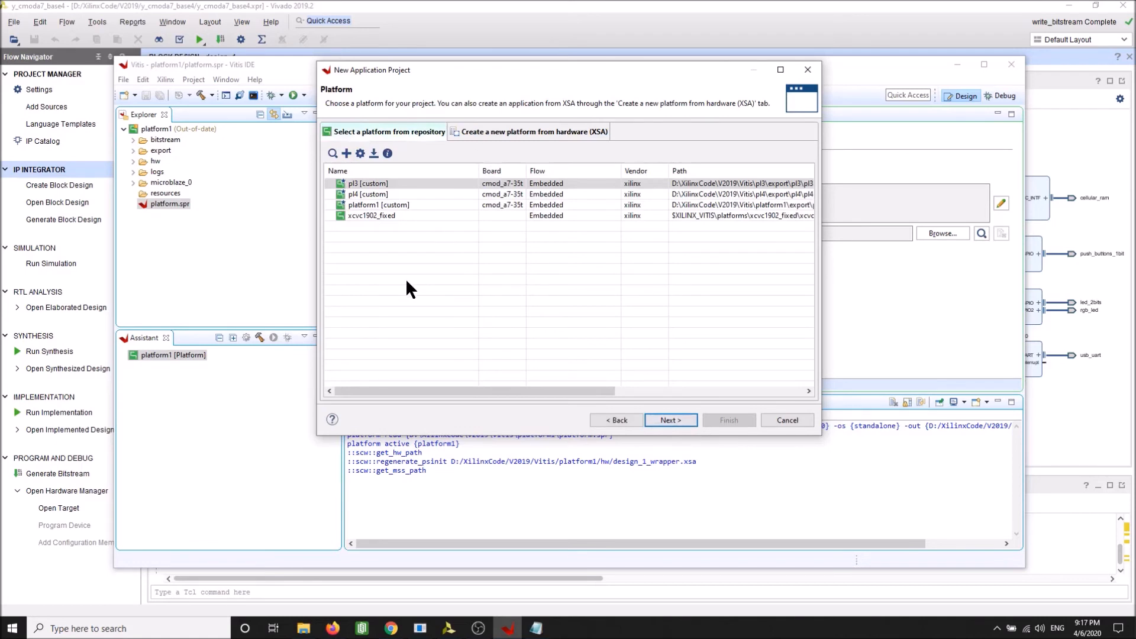
Base the application on platform1 with standalone_domain and C, and create it from the Hello World template.
click(417, 204)
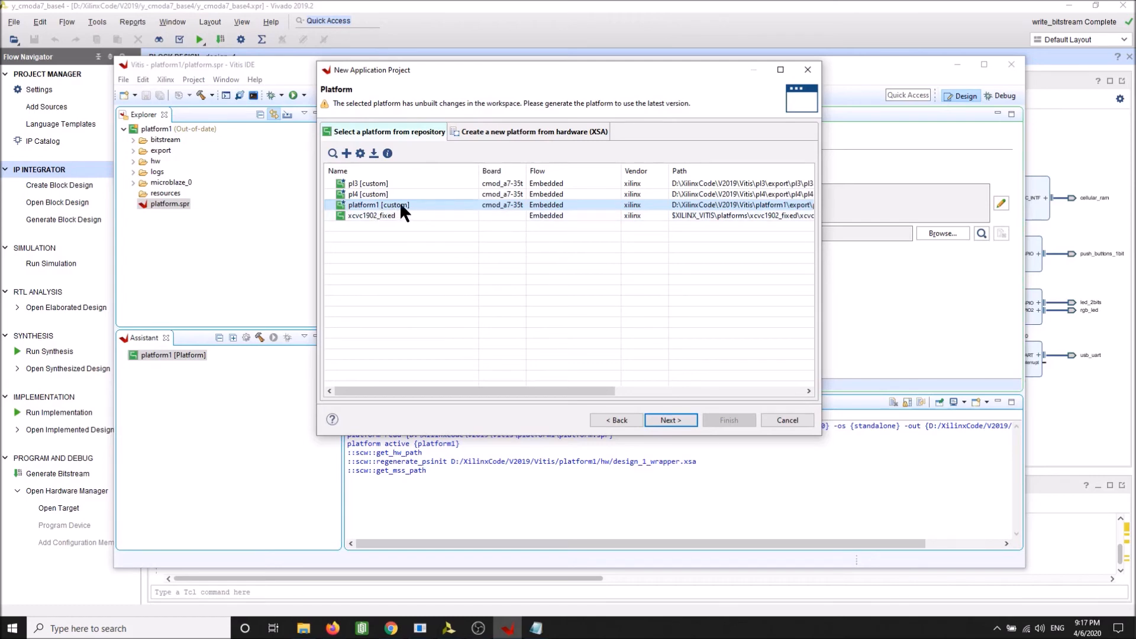
click(675, 421)
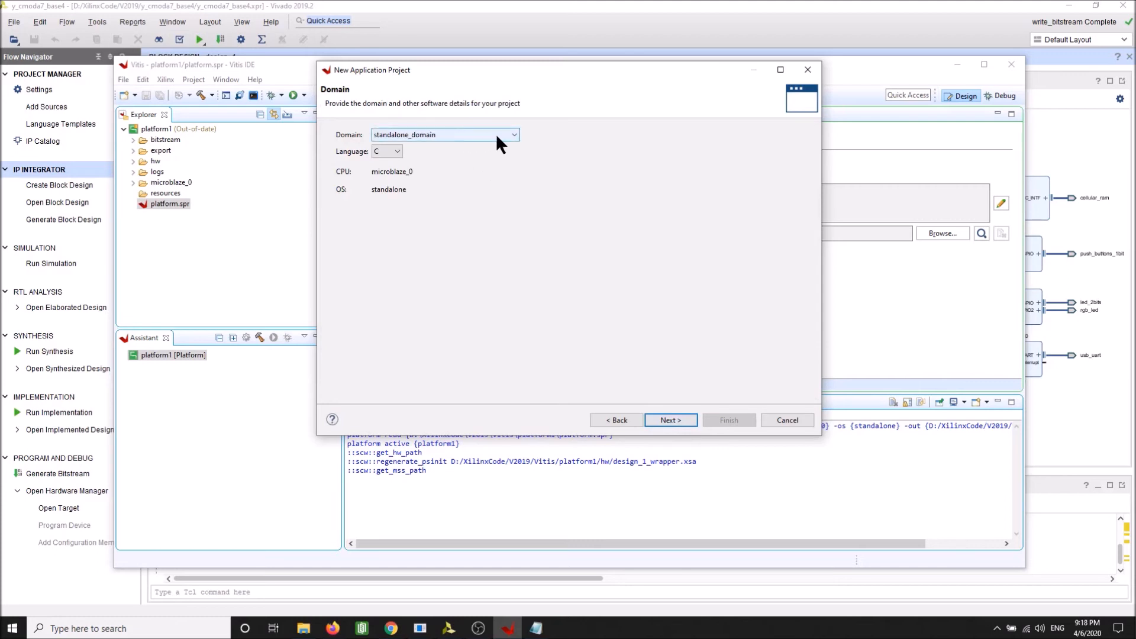
click(513, 134)
click(513, 134)
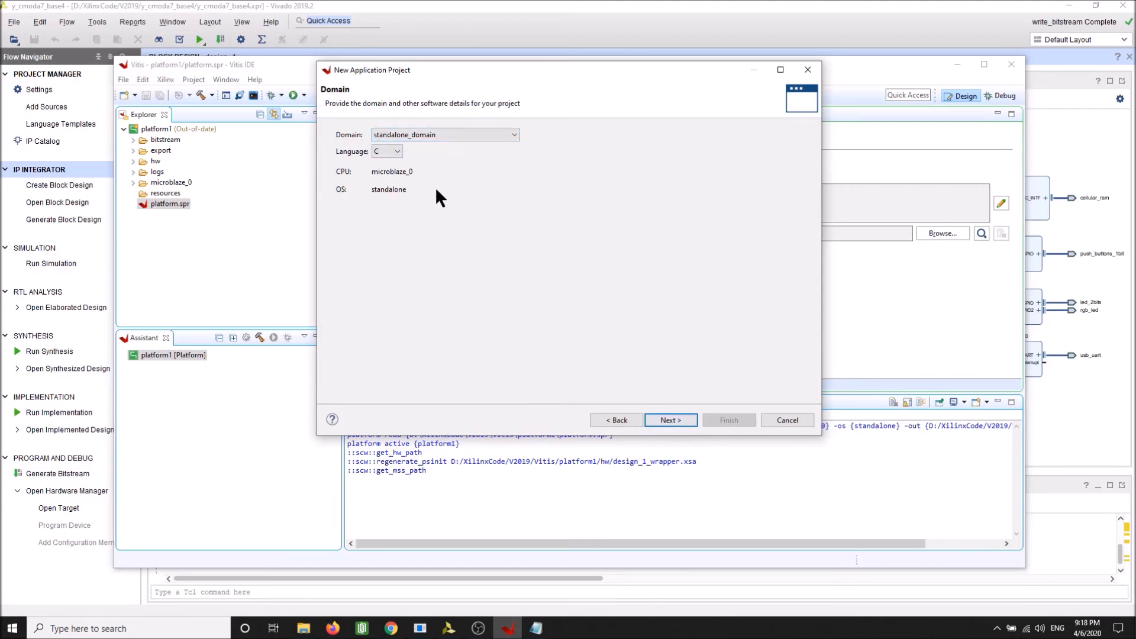
click(664, 418)
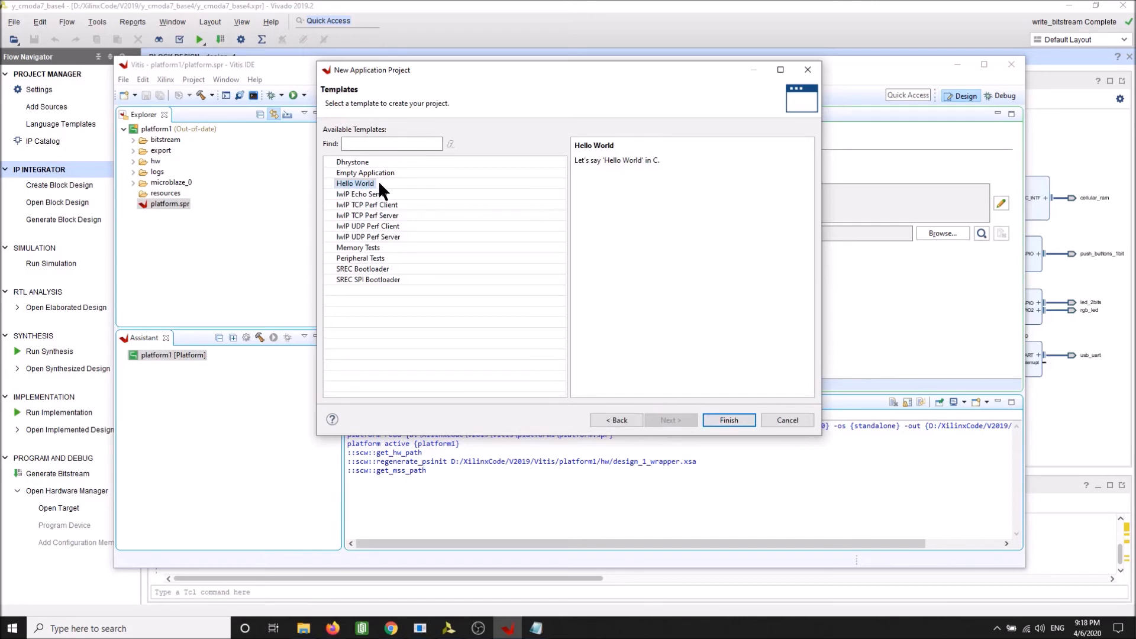
click(728, 419)
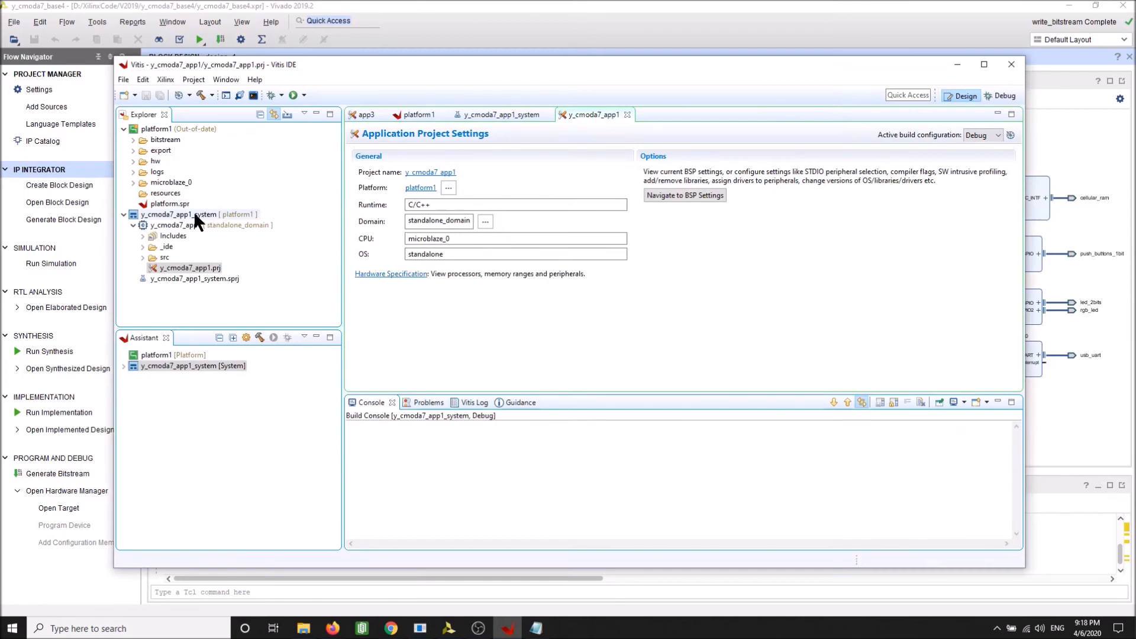
Open helloworld.c from the src folder of y_cmoda7_app1 for editing.
click(182, 126)
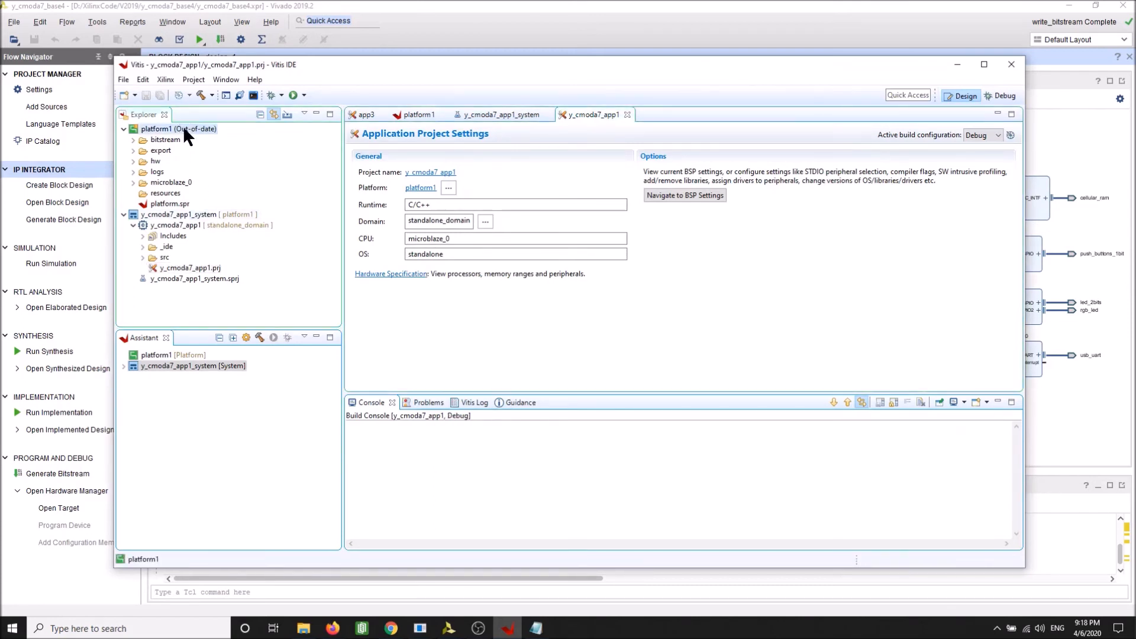
click(185, 214)
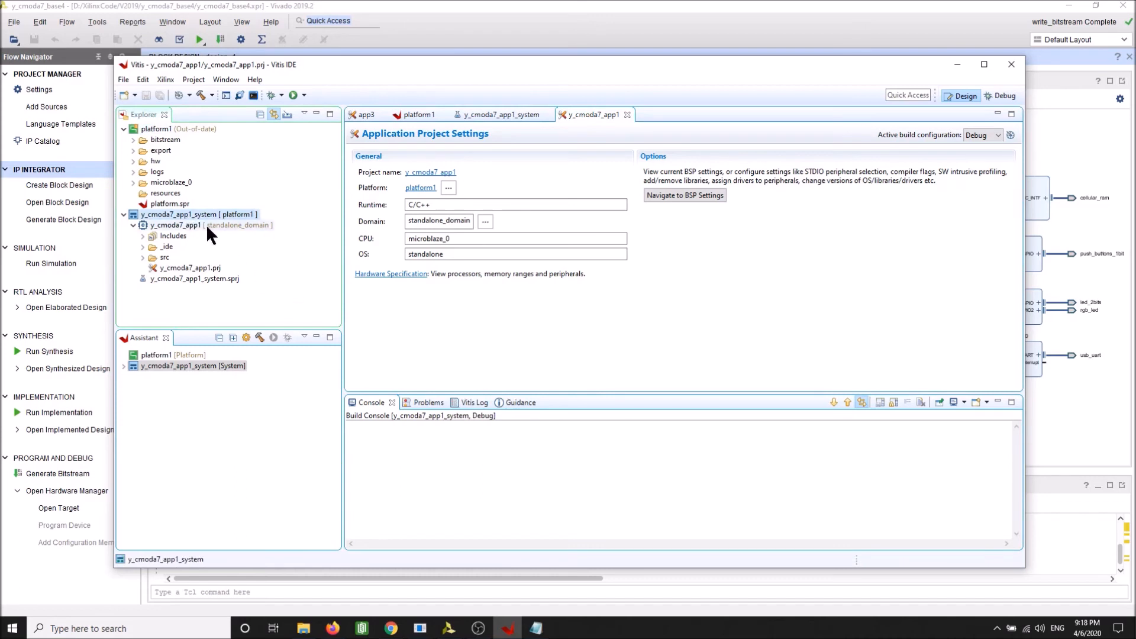
double_click(164, 256)
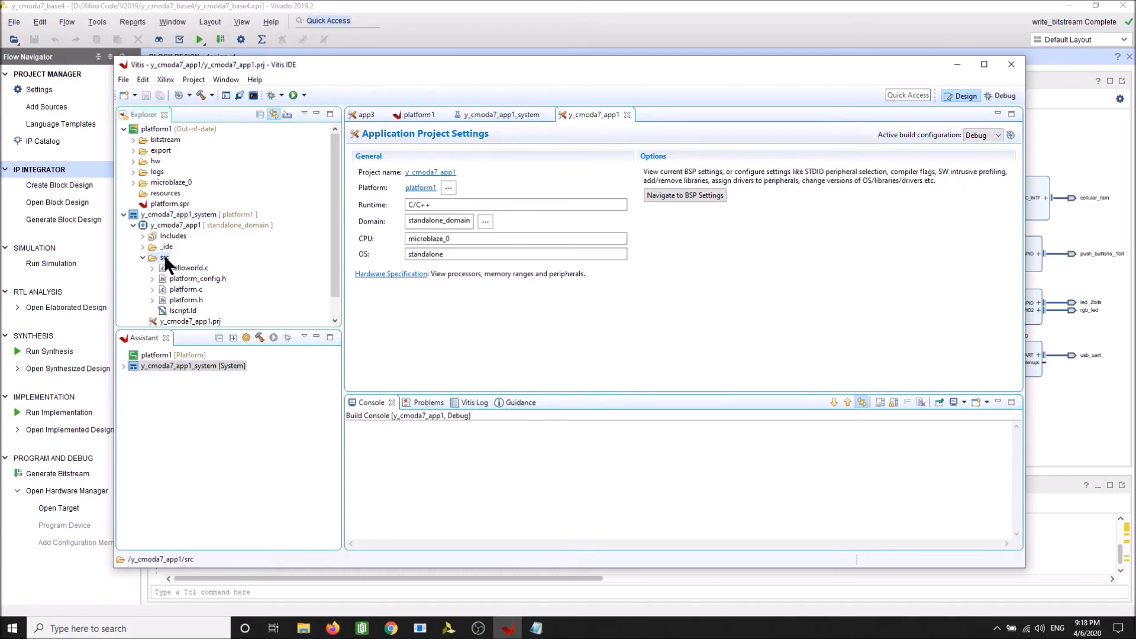
double_click(188, 267)
Replace the entire template code in helloworld.c with the previously copied program code.
click(812, 248)
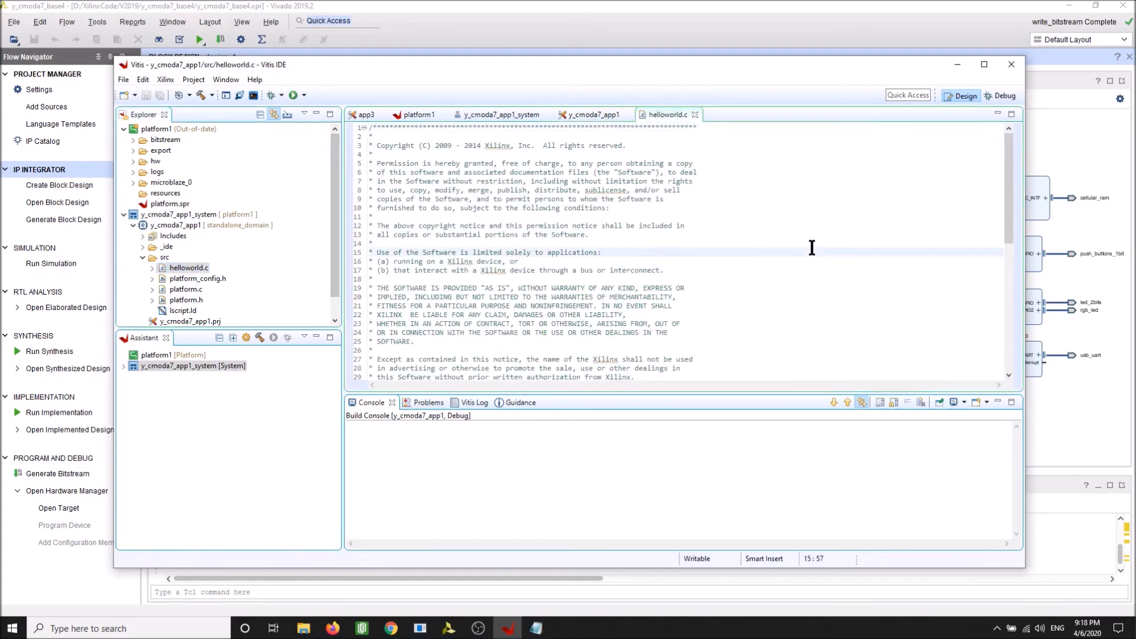
key(ctrl+a)
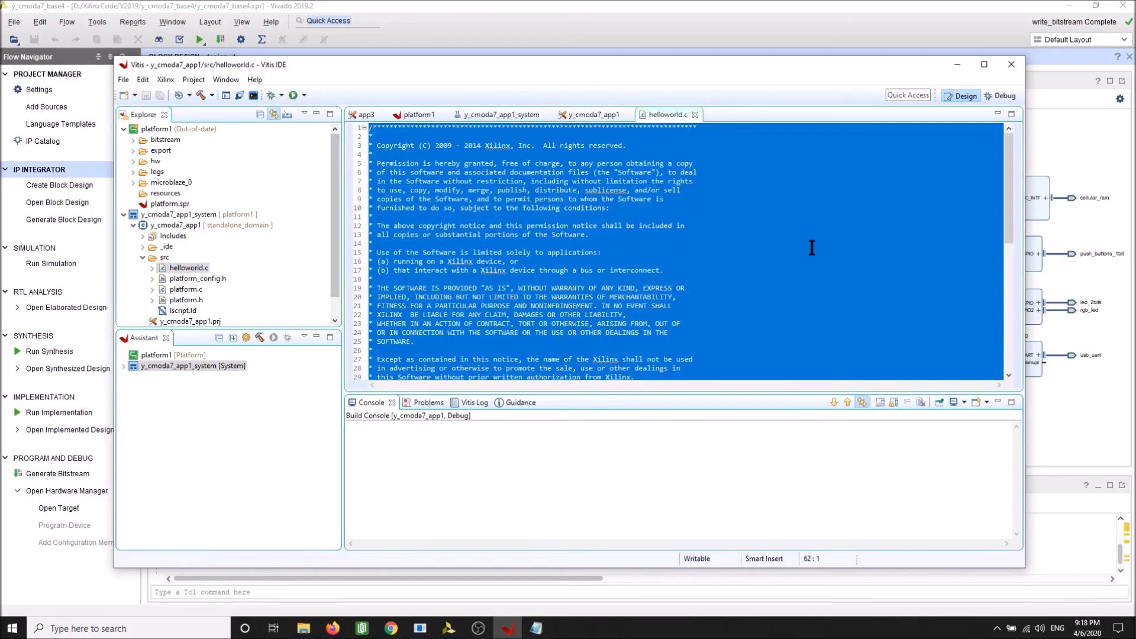
key(BackSpace)
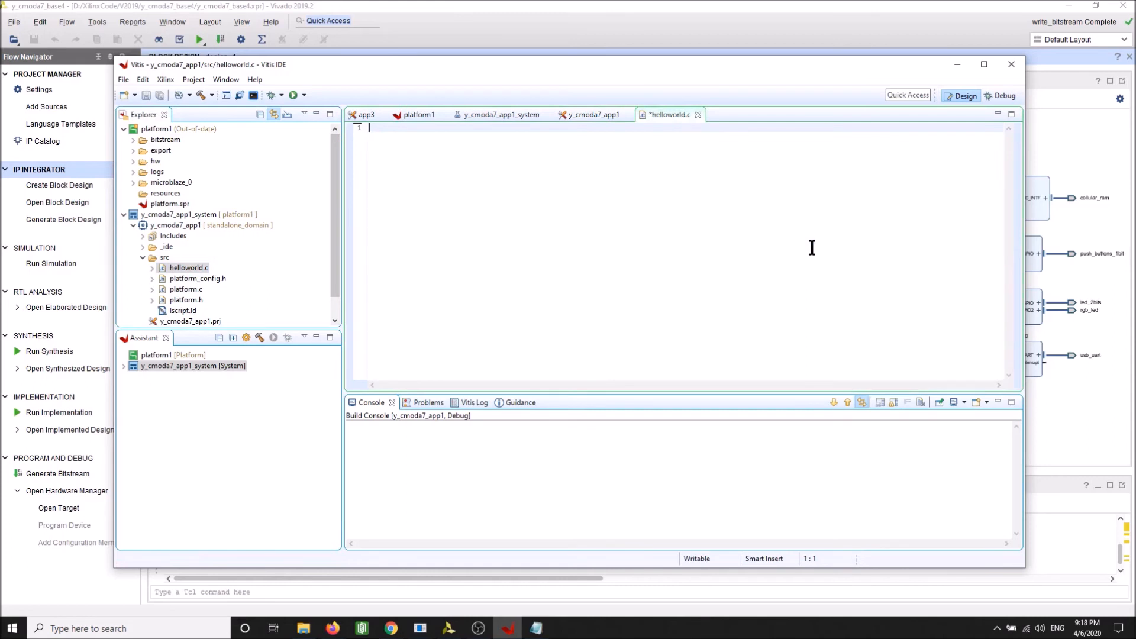
key(ctrl+v)
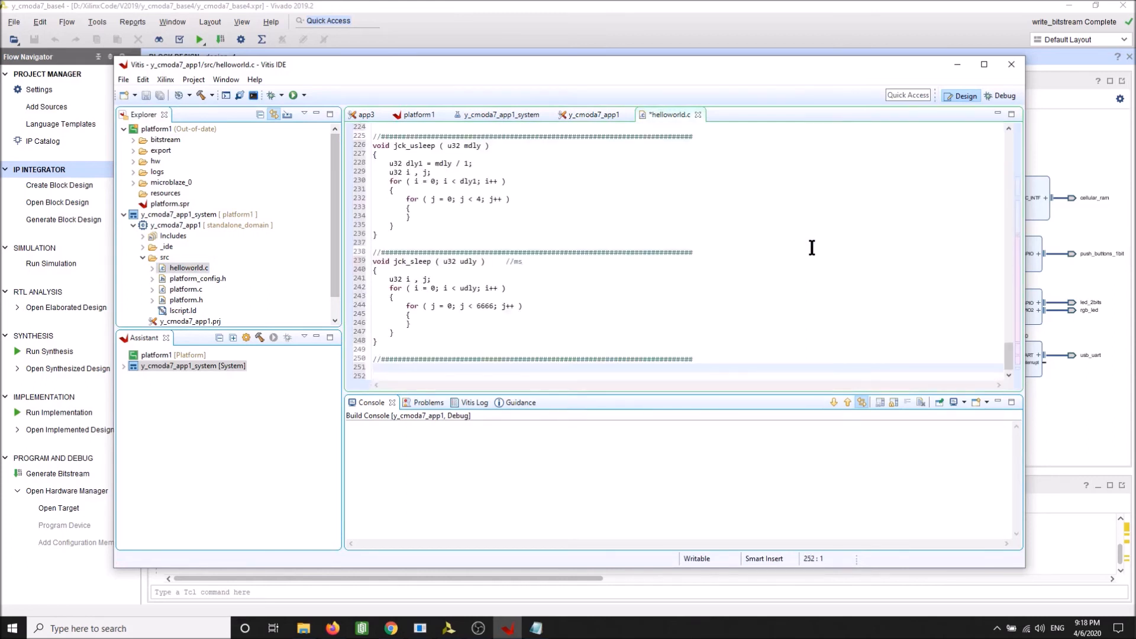
Review the GPIO_0 and GPIO_1 initialization and data direction calls in main, and switch to Vivado to compare them with the block design.
key(ctrl+Home)
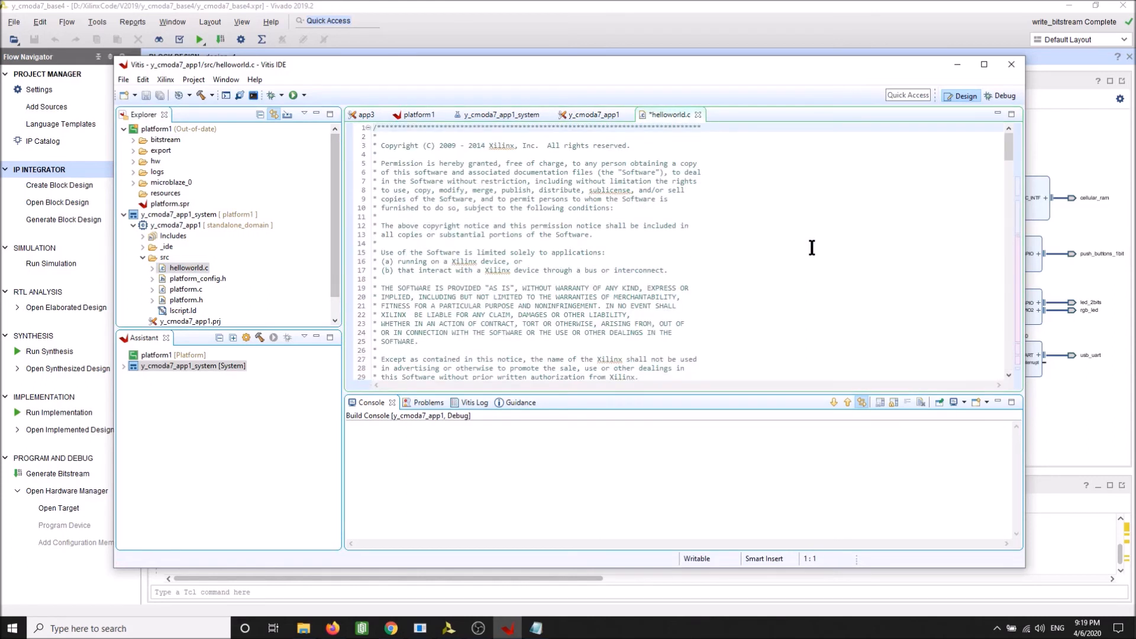
scroll(730, 236, down, 14)
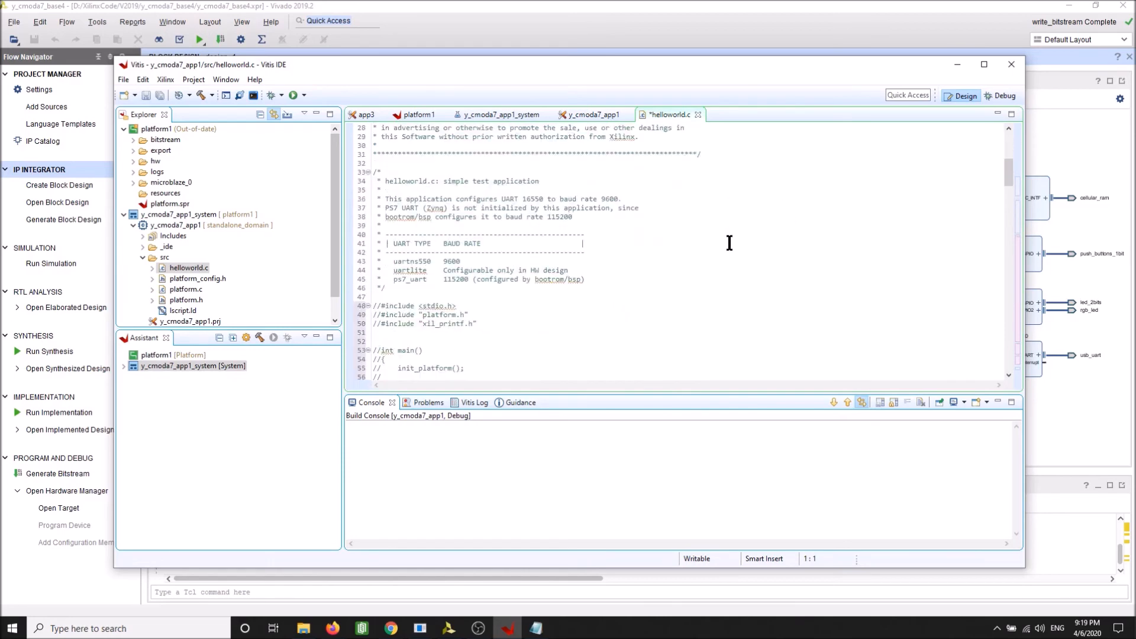
scroll(730, 237, down, 5)
scroll(732, 236, down, 17)
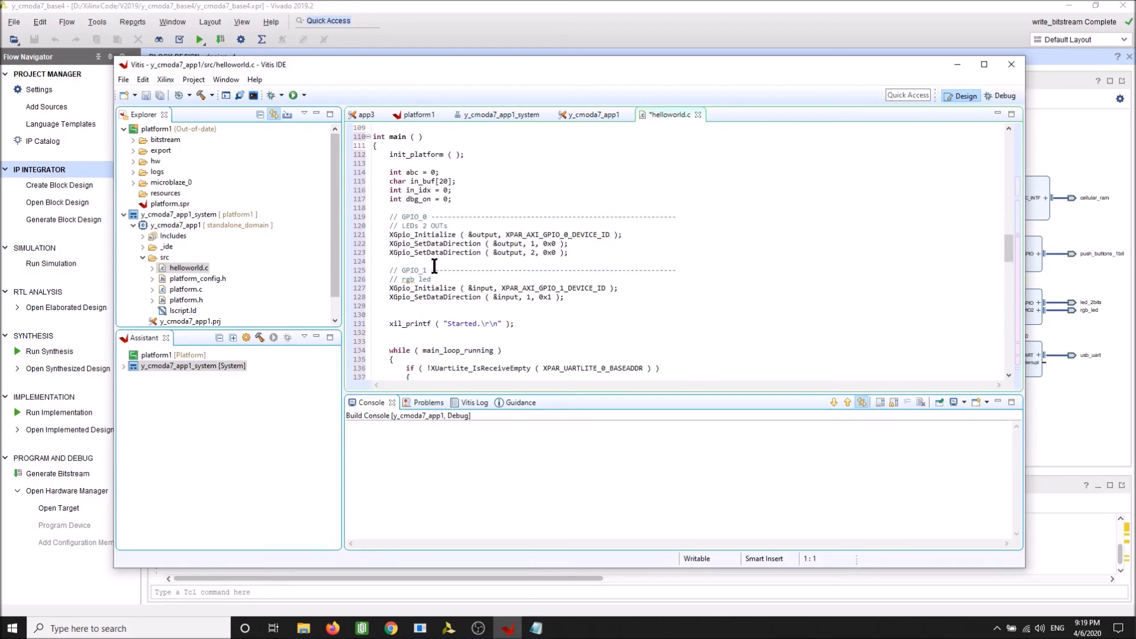
click(403, 234)
double_click(403, 235)
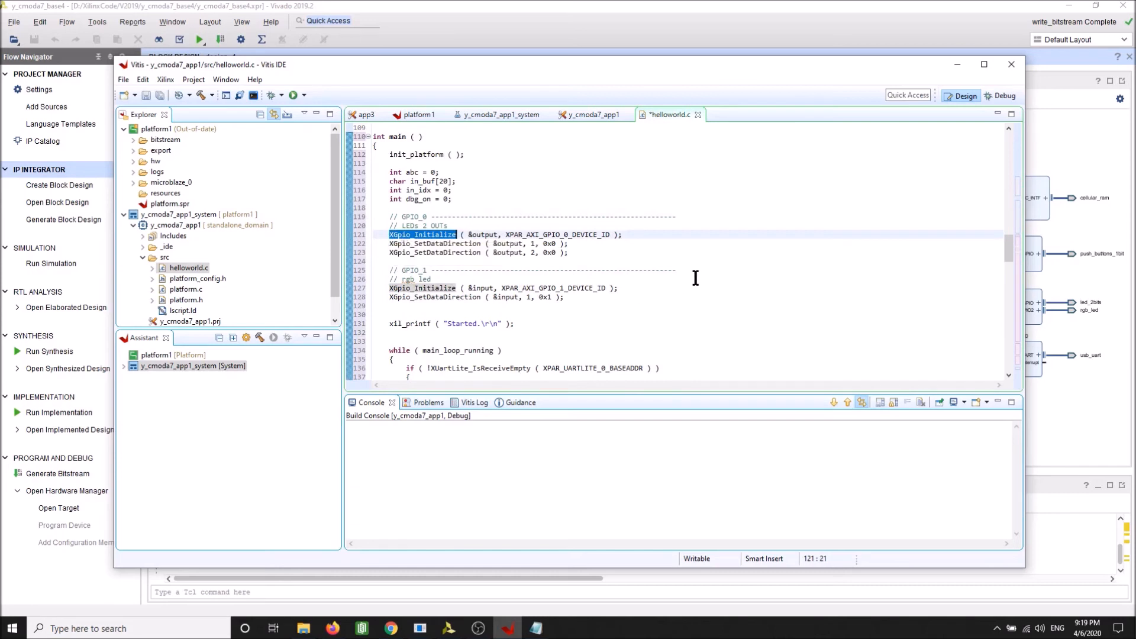
double_click(541, 233)
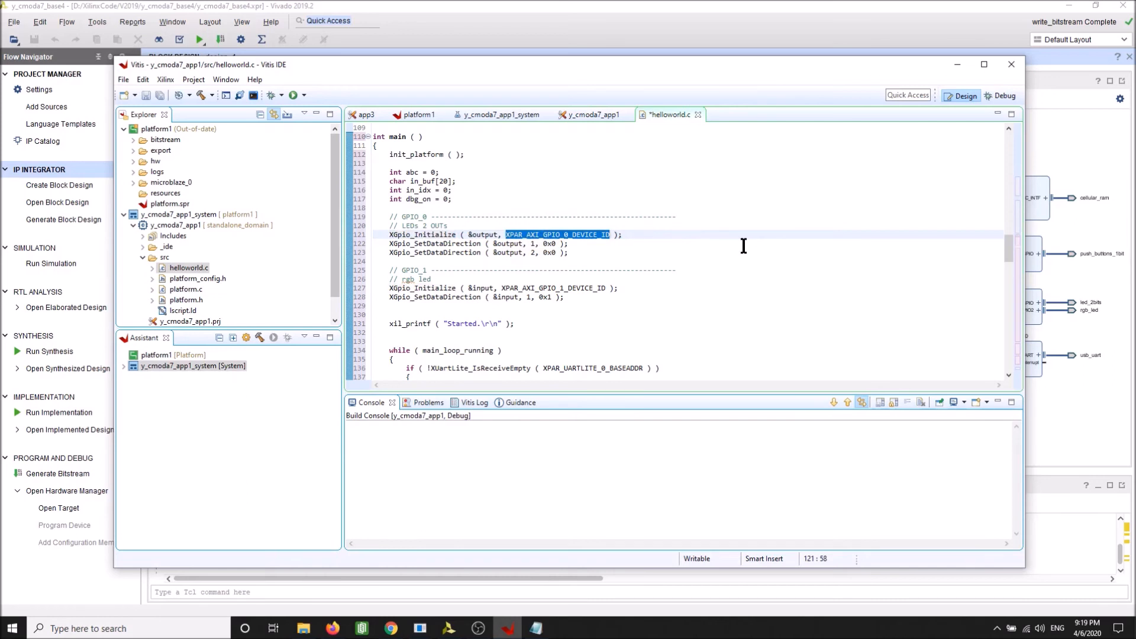
double_click(511, 243)
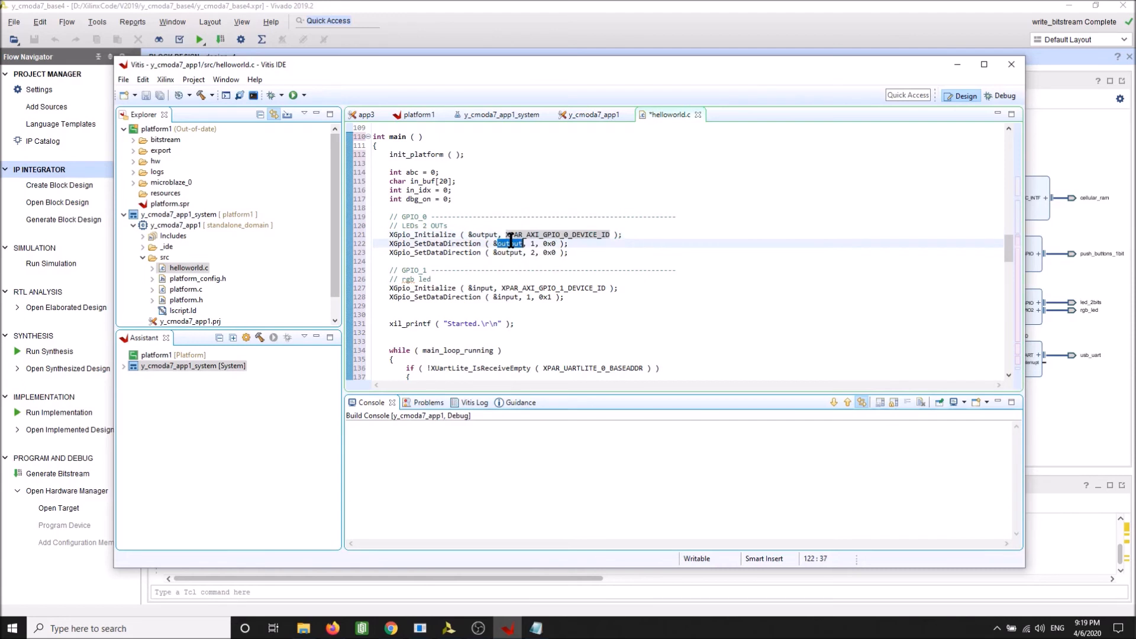
double_click(512, 253)
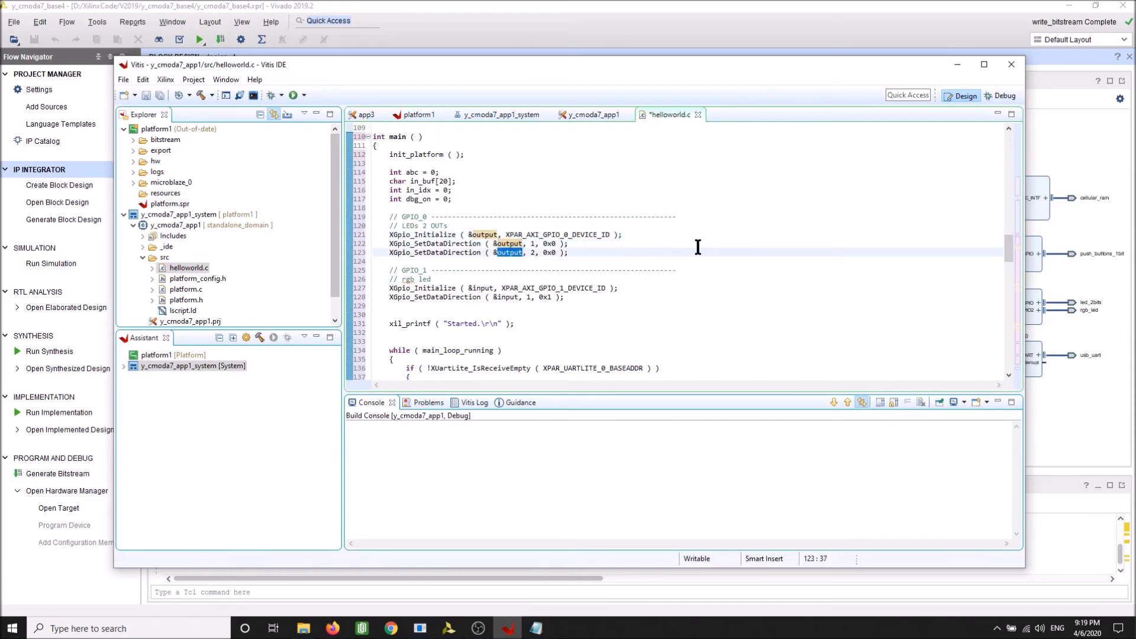
double_click(507, 288)
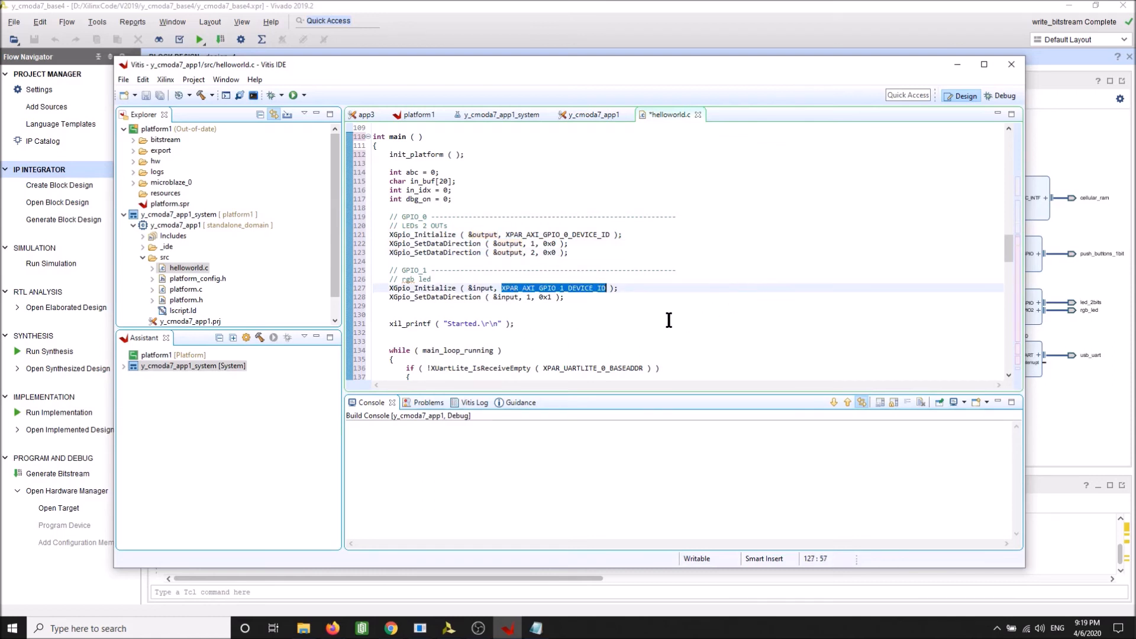
double_click(509, 297)
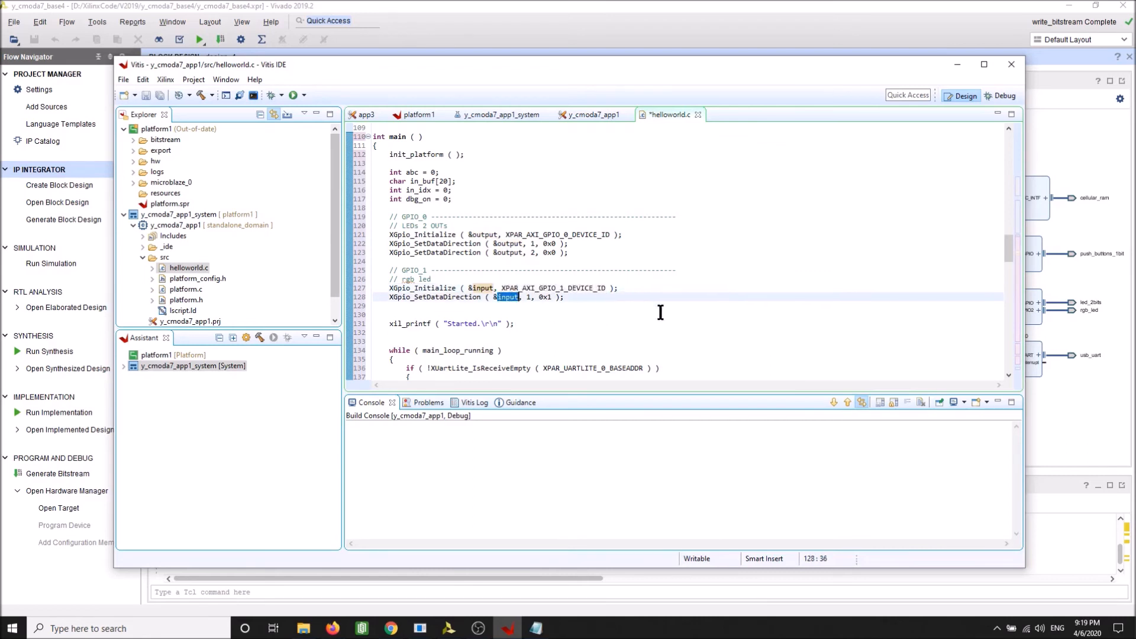
click(448, 628)
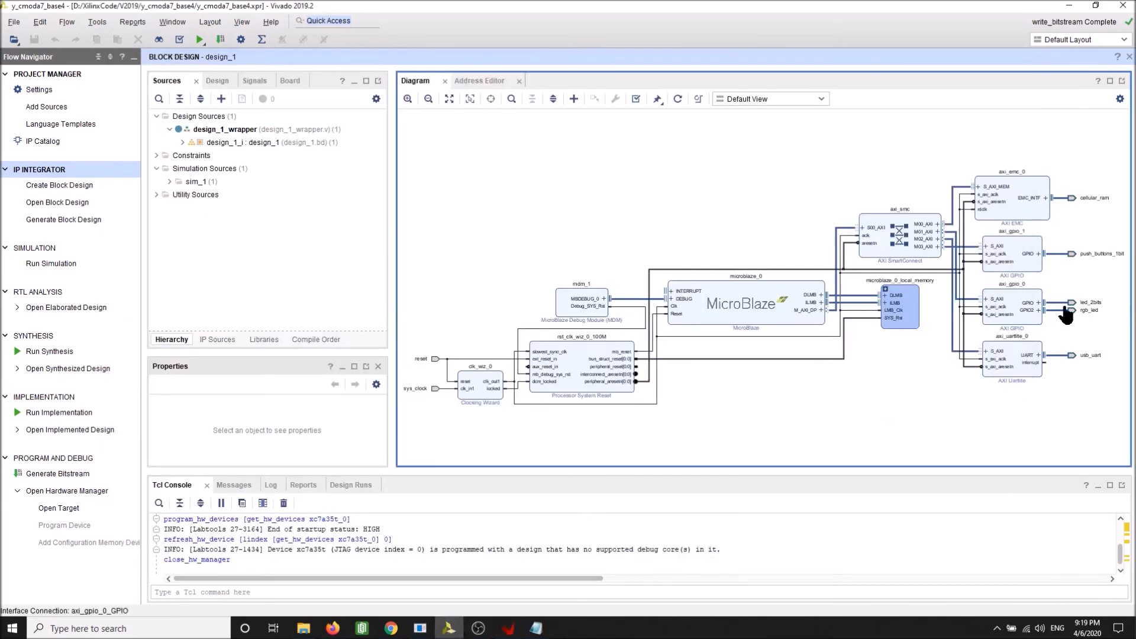
Examine the axi_gpio_0, axi_gpio_1 and axi_uartlite_0 blocks in the block design and which external ports they connect to.
scroll(1056, 286, up, 3)
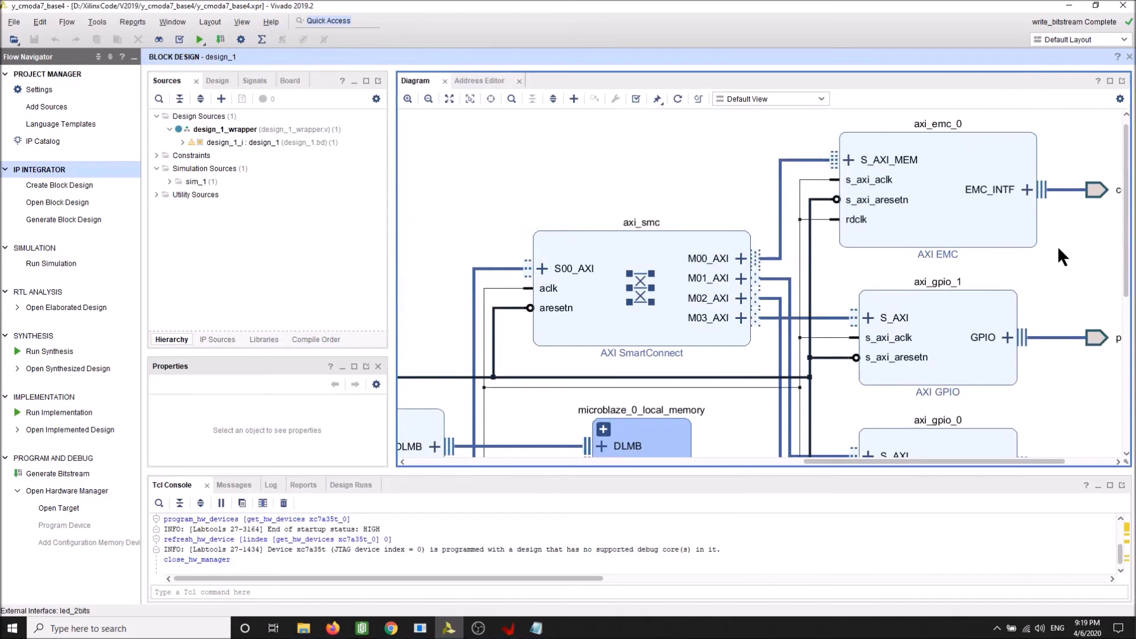
scroll(1058, 255, down, 3)
scroll(1059, 251, down, 2)
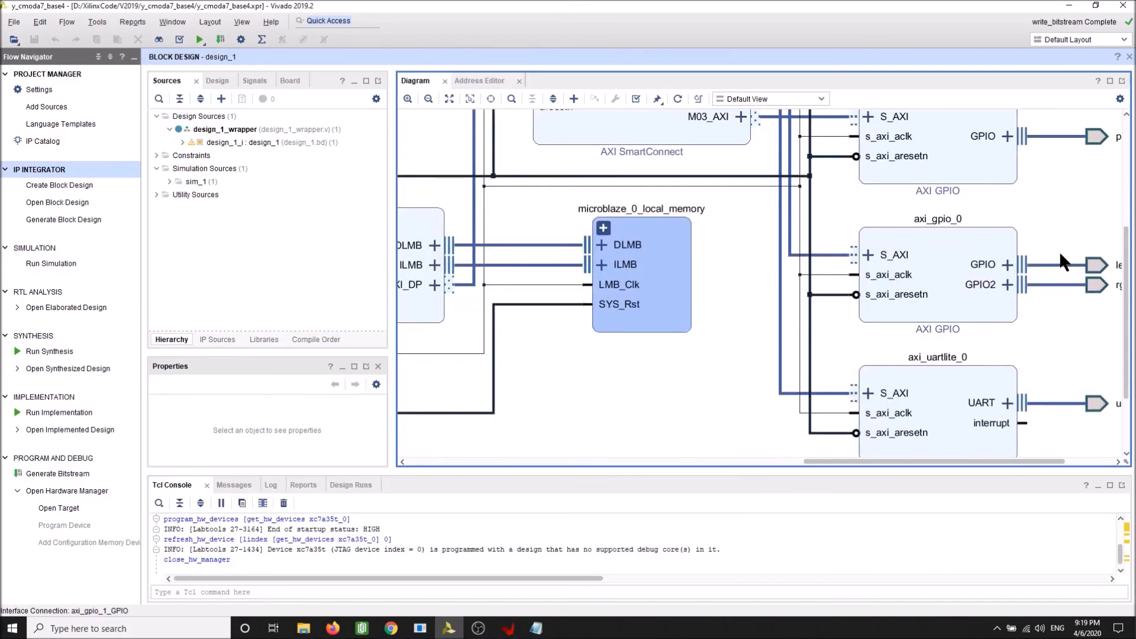
click(938, 386)
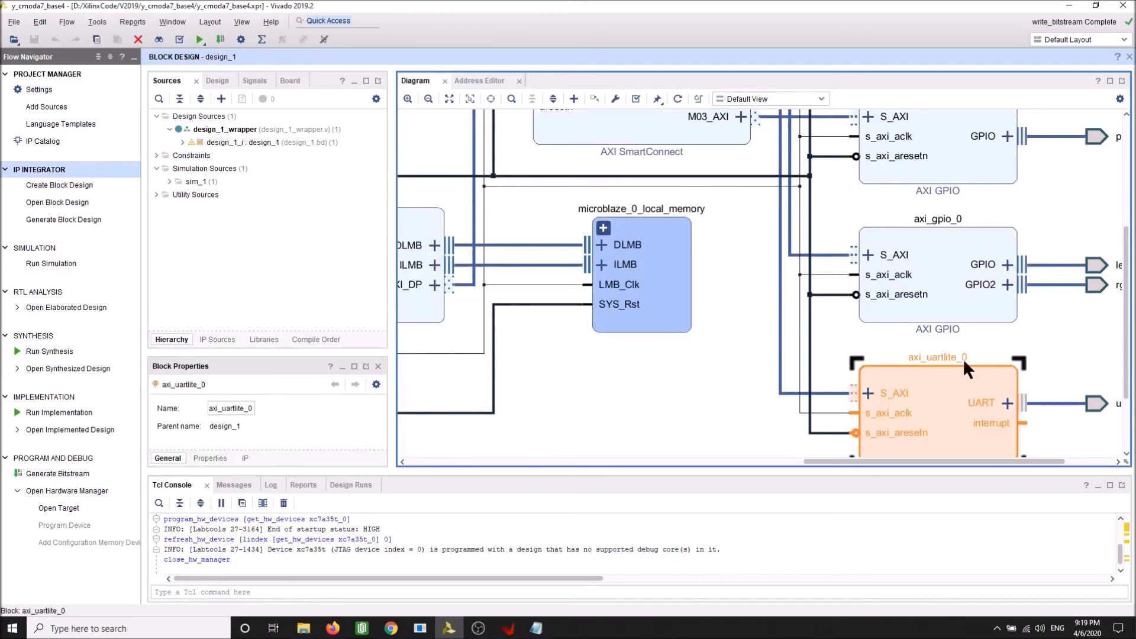
scroll(982, 339, down, 2)
scroll(983, 339, up, 4)
click(954, 328)
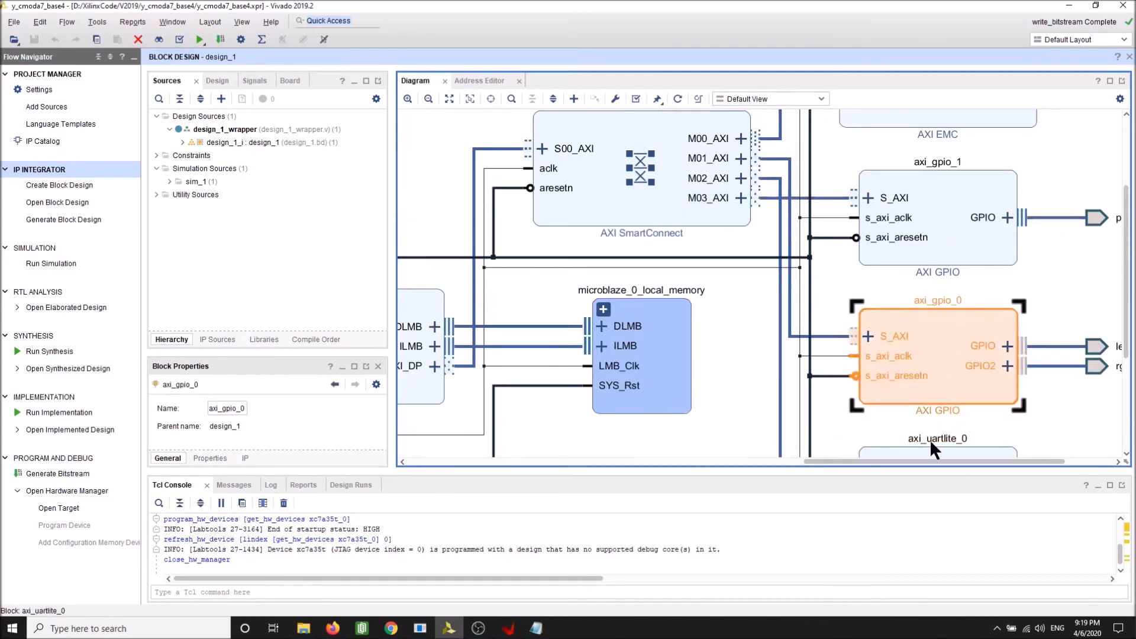
drag(924, 462, 990, 462)
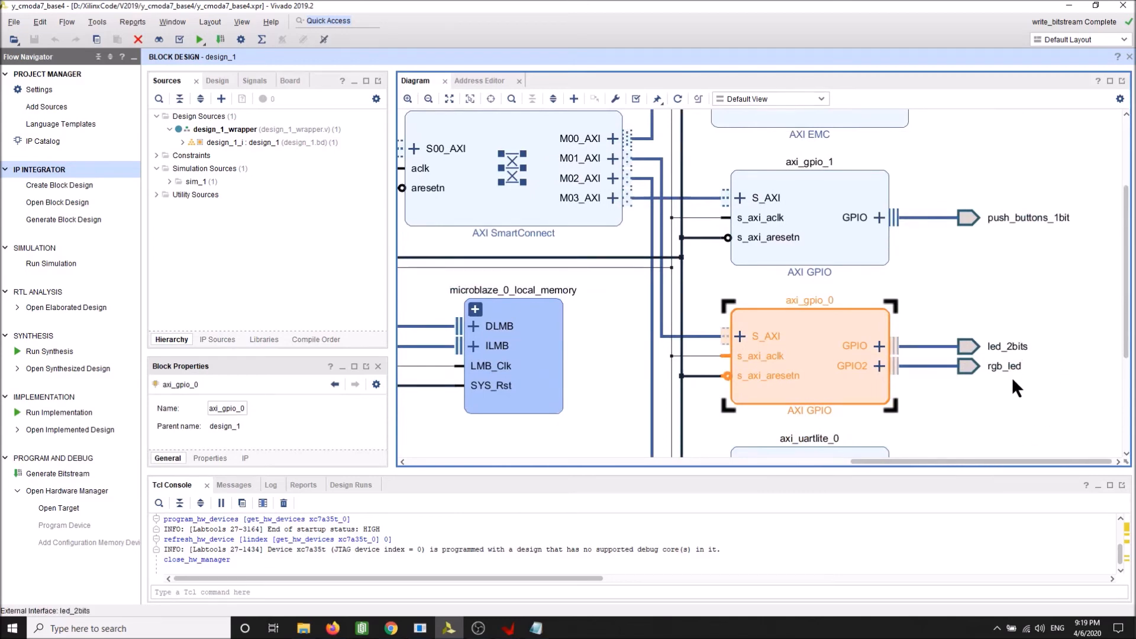
click(825, 185)
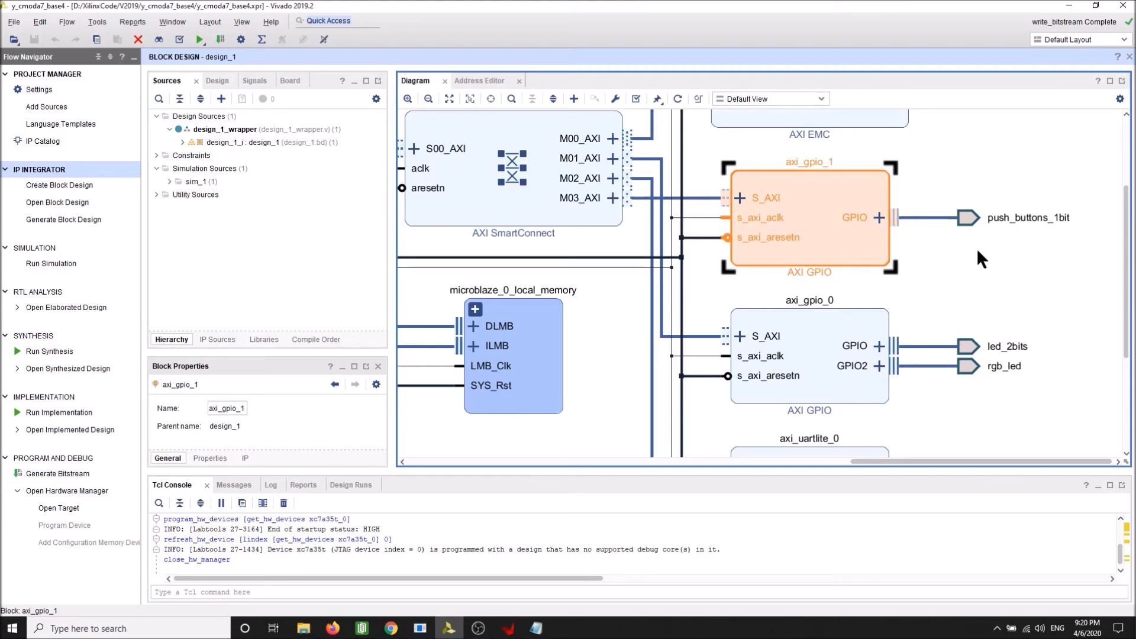
scroll(976, 251, down, 1)
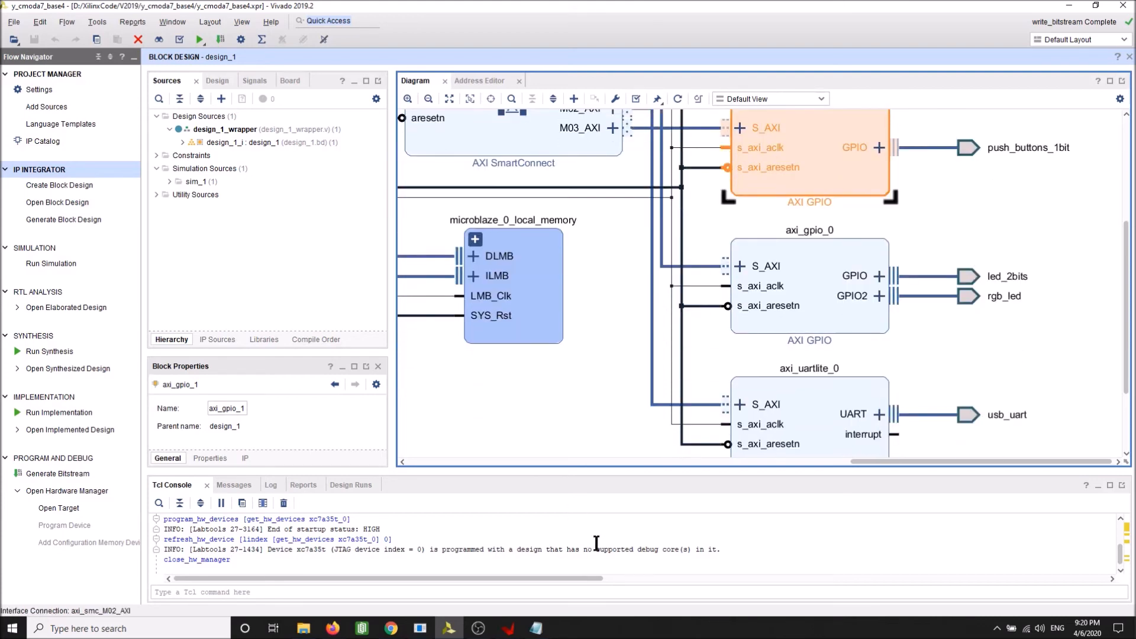
Switch back to Vitis and review the UART receive code at the start of the main loop in helloworld.c.
click(520, 629)
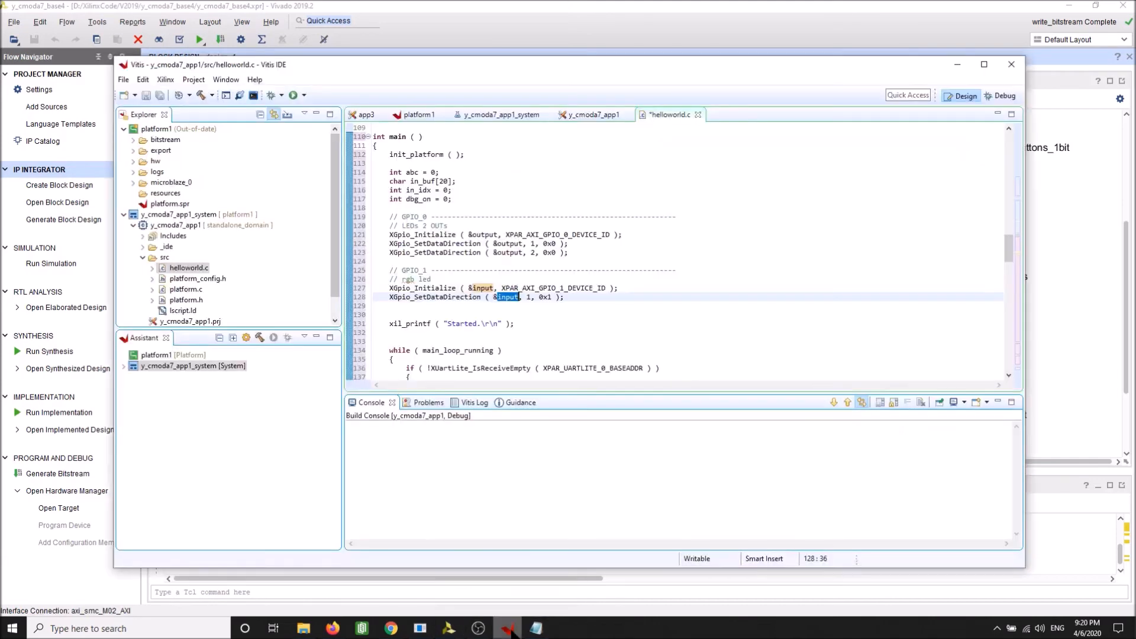
click(637, 319)
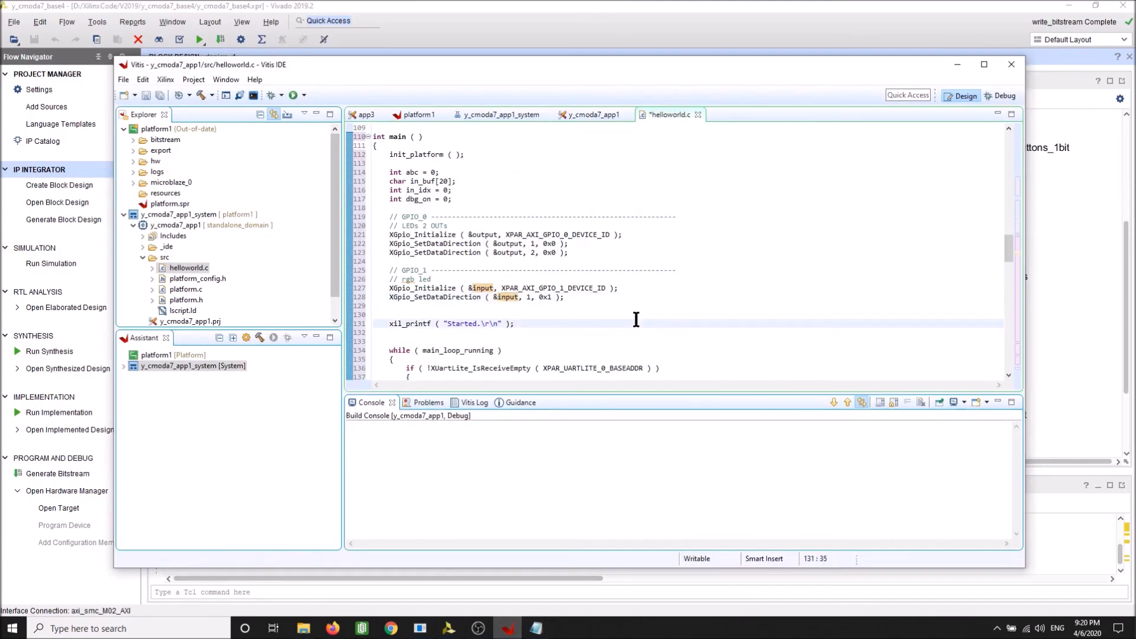
scroll(660, 305, down, 5)
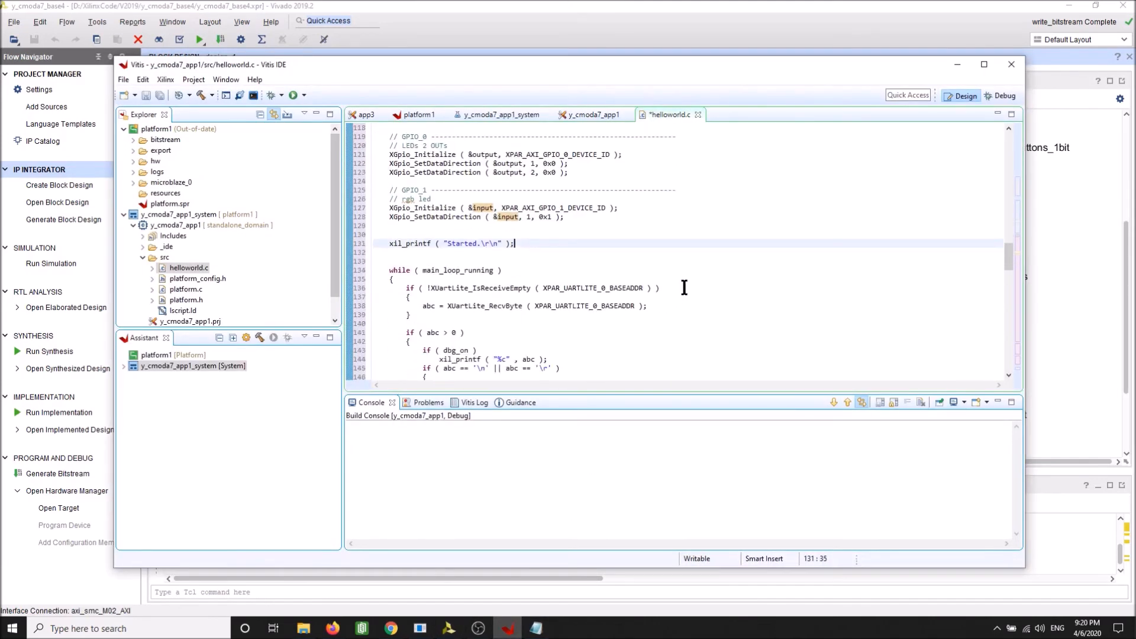
drag(411, 261, 374, 233)
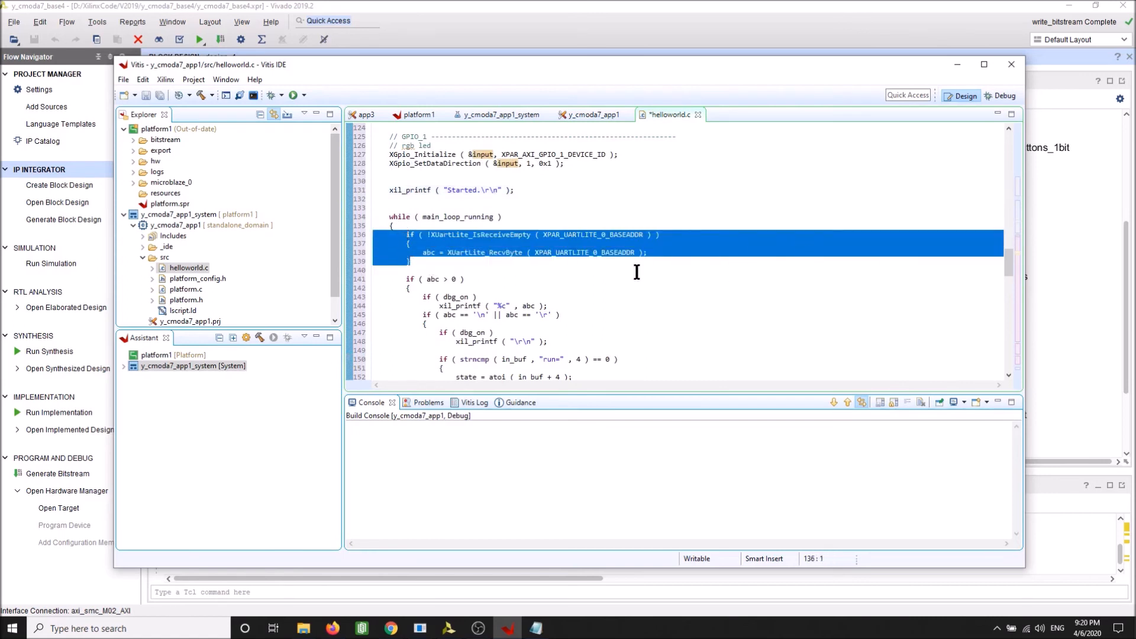
scroll(672, 258, down, 4)
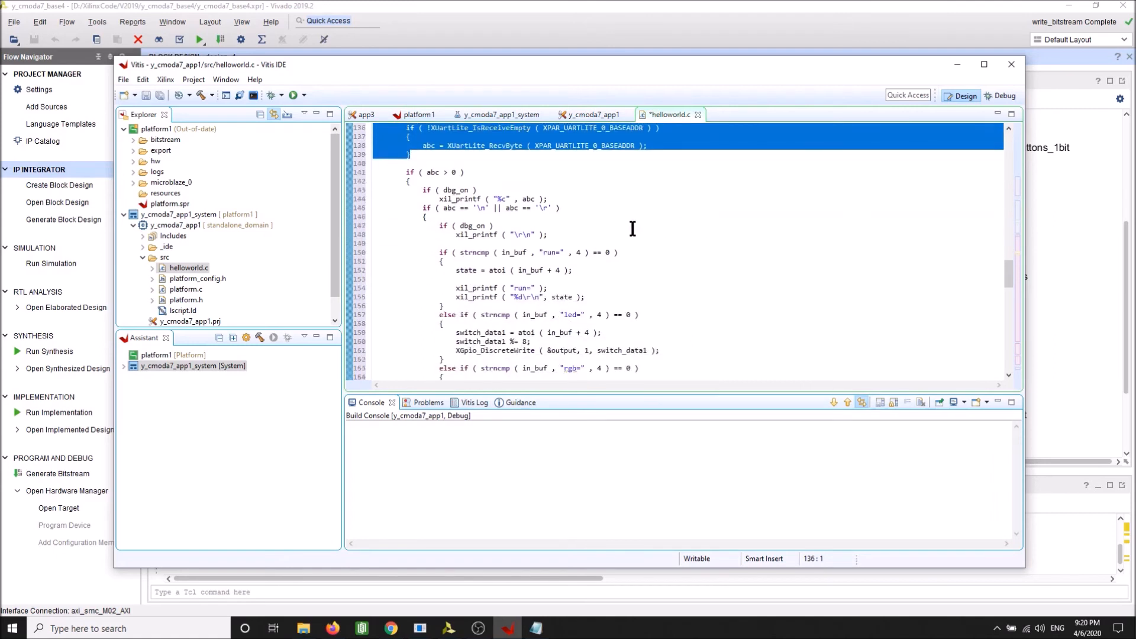
scroll(655, 232, down, 1)
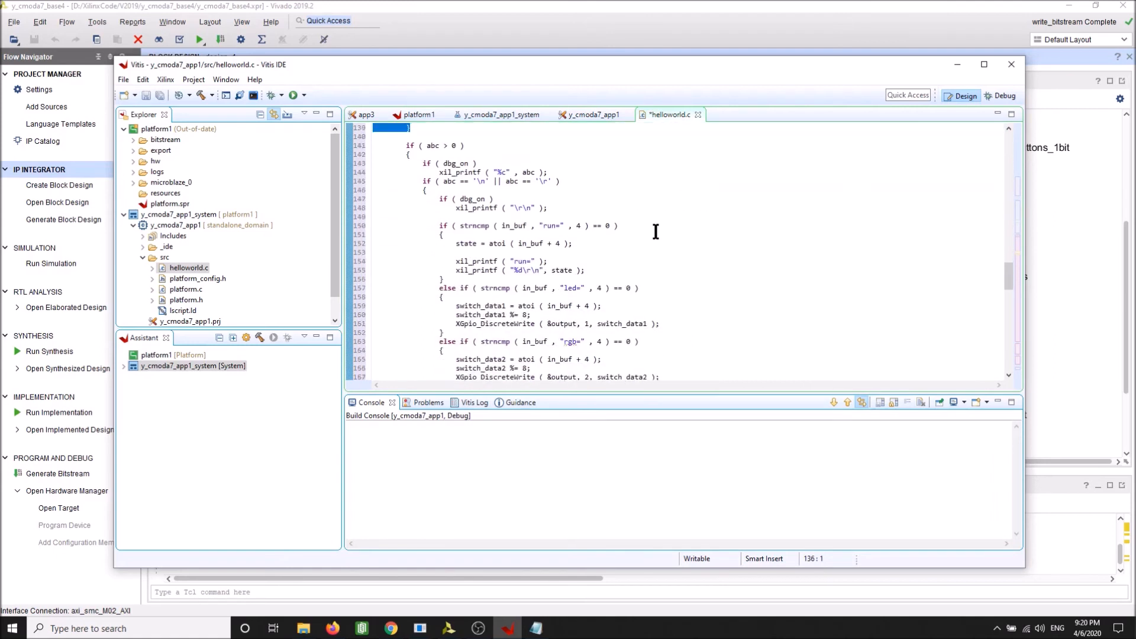
scroll(673, 274, down, 1)
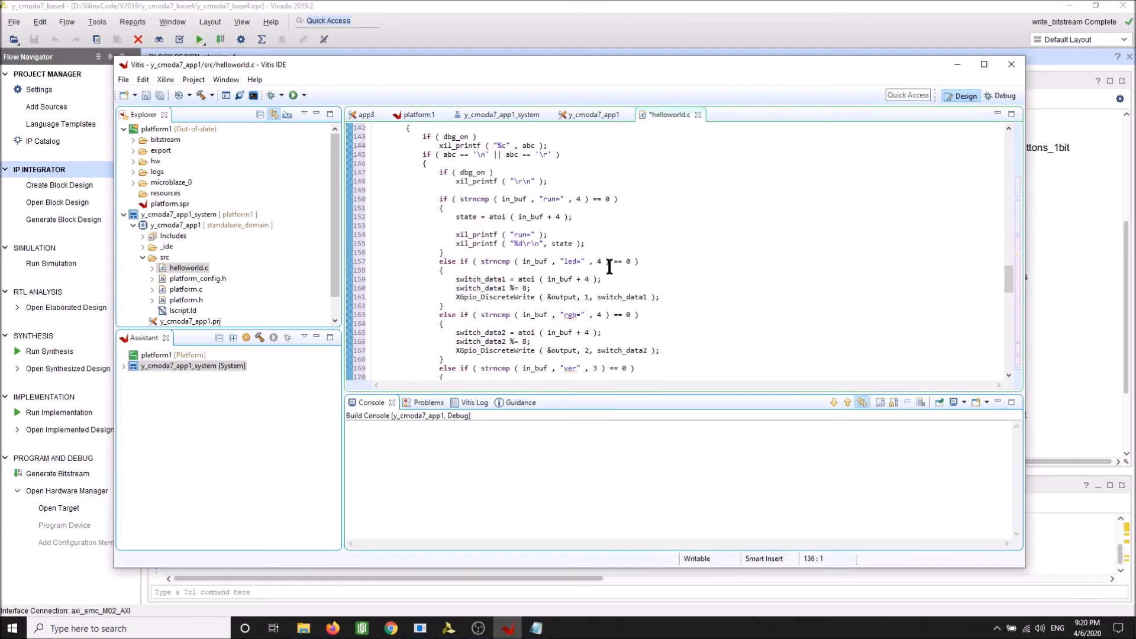
Examine how helloworld.c handles the "led=", "rgb=", "ver", "dly=" and "dbg=" commands.
double_click(567, 261)
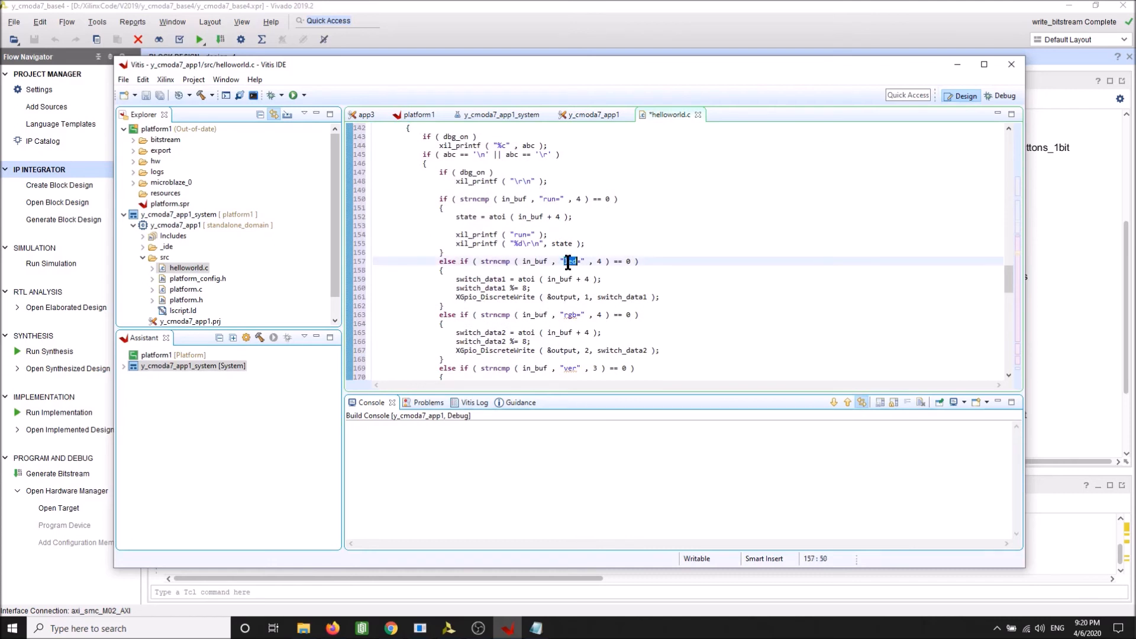
key(shift+Right)
double_click(578, 315)
key(shift+Right)
scroll(733, 304, down, 4)
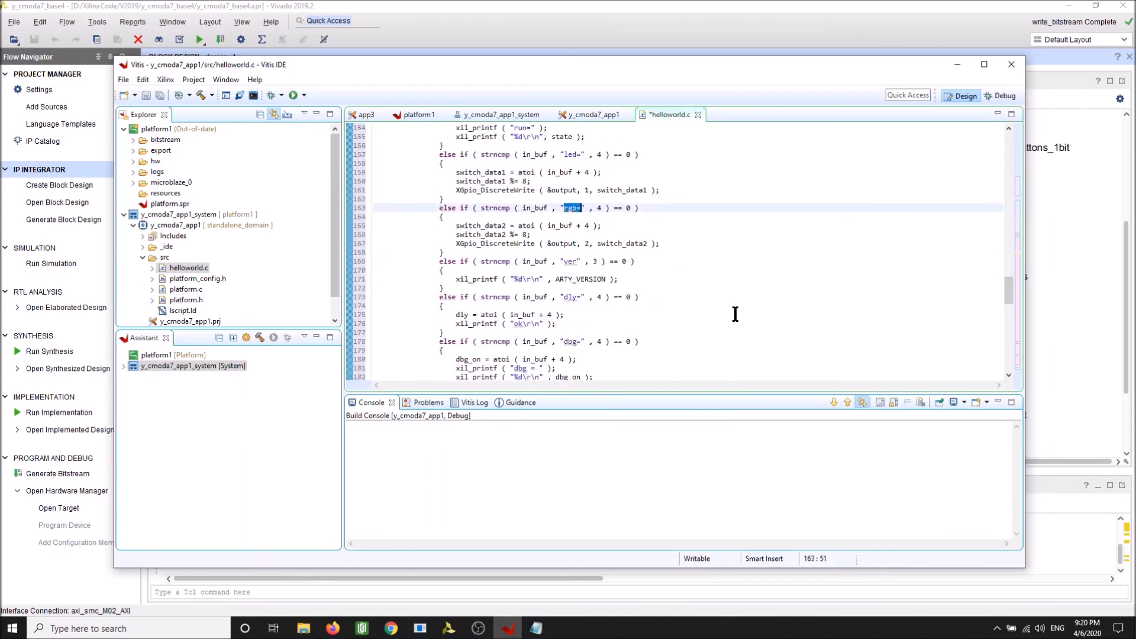
scroll(740, 301, down, 4)
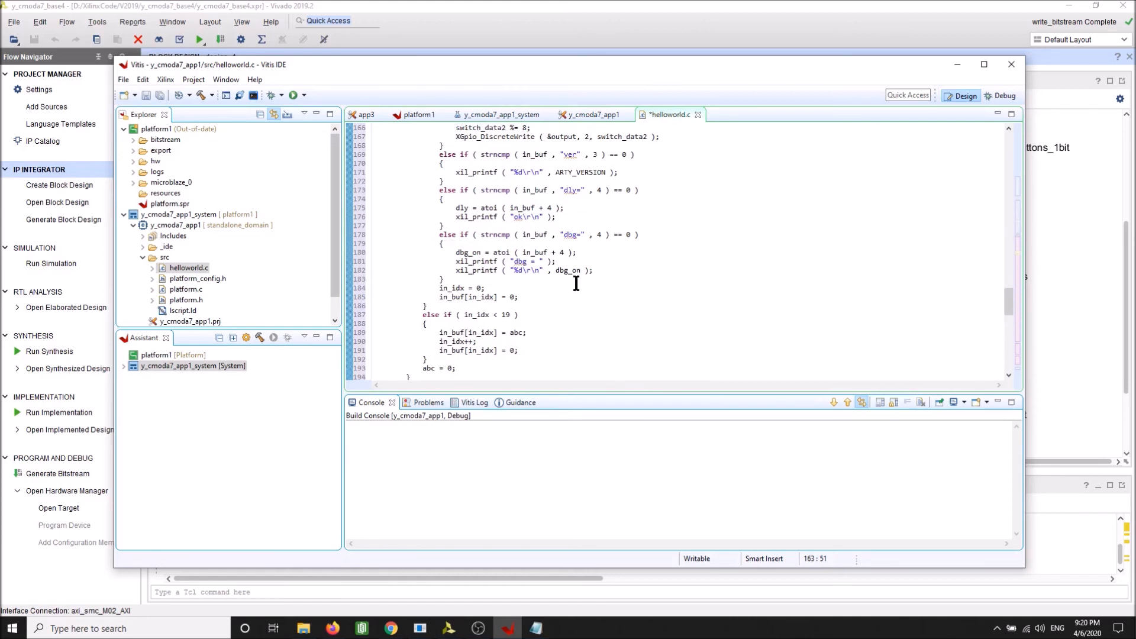
Build the y_cmoda7_app1_system project and check the build for reported problems.
click(334, 246)
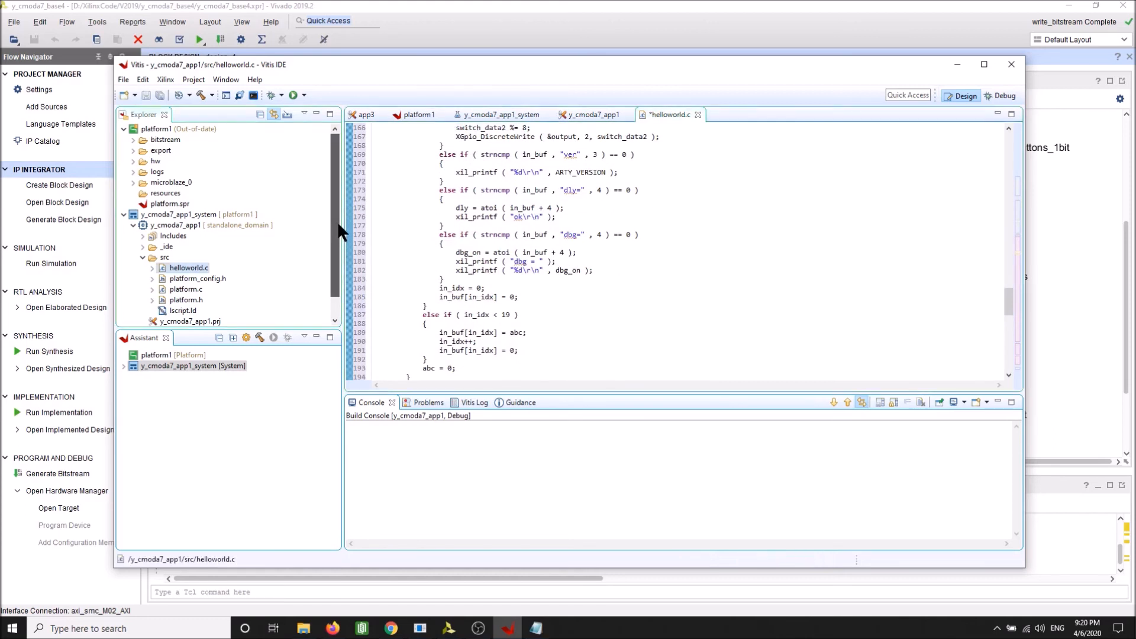
click(192, 214)
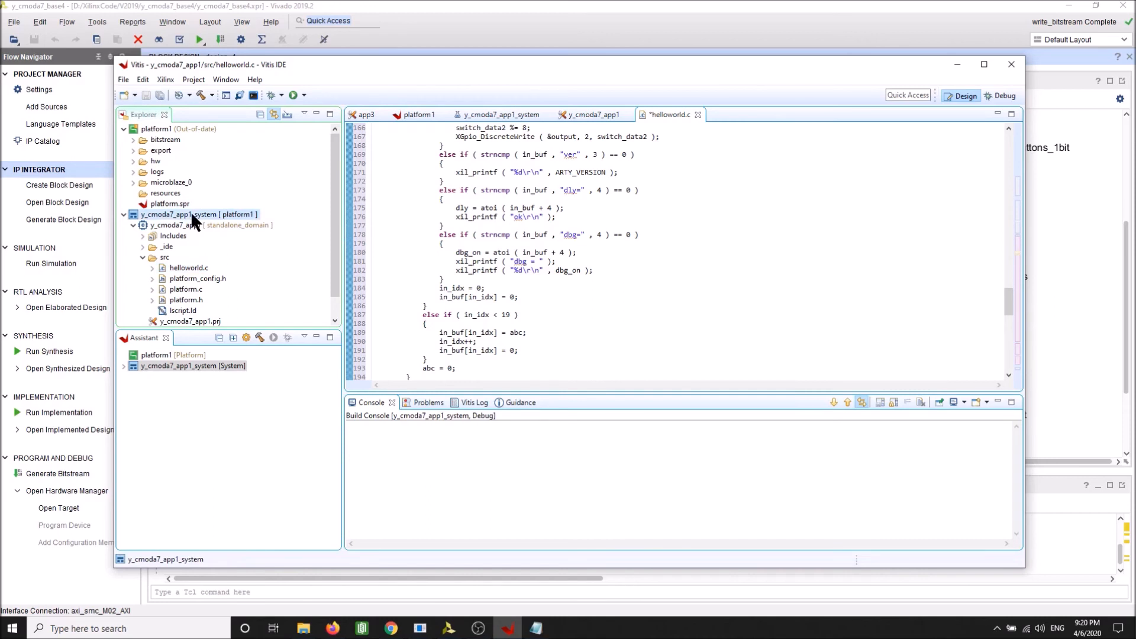
right_click(191, 215)
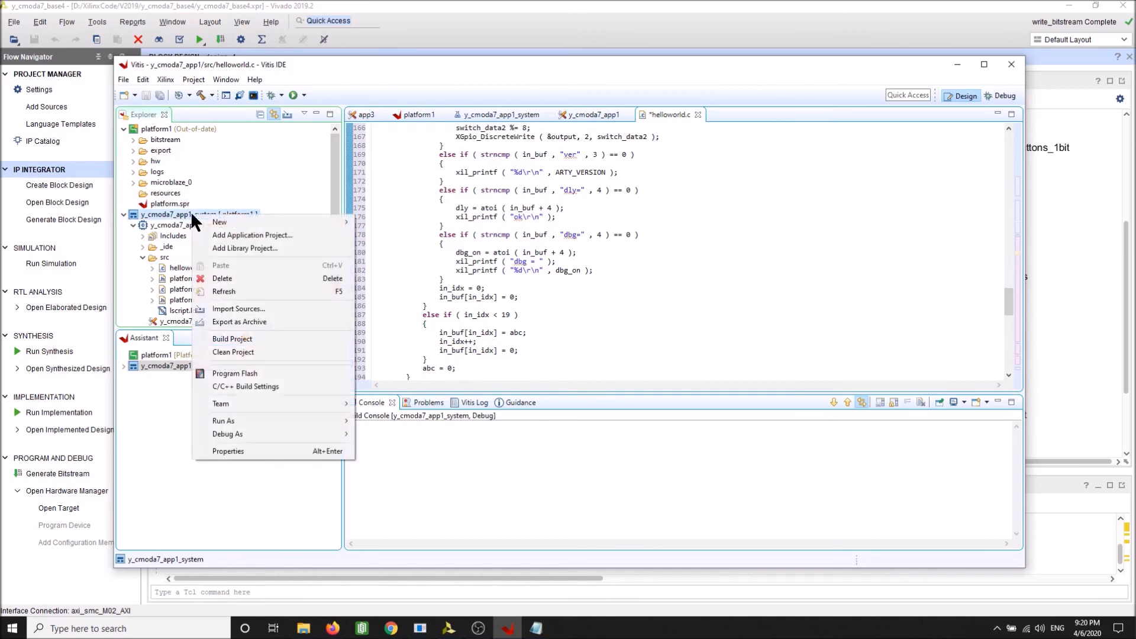
click(269, 340)
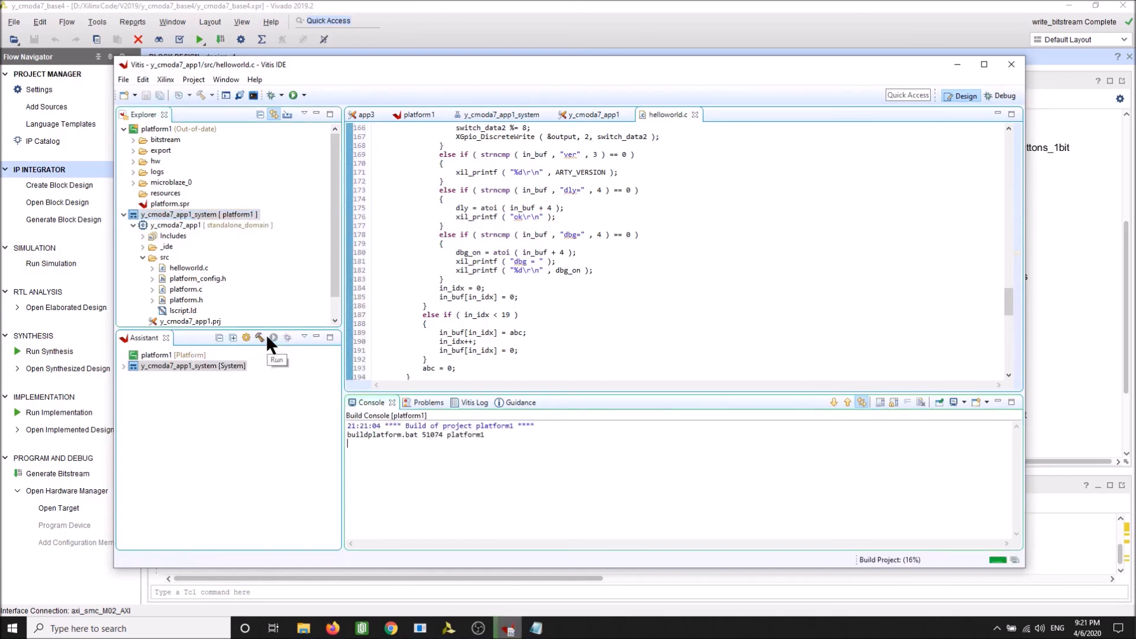
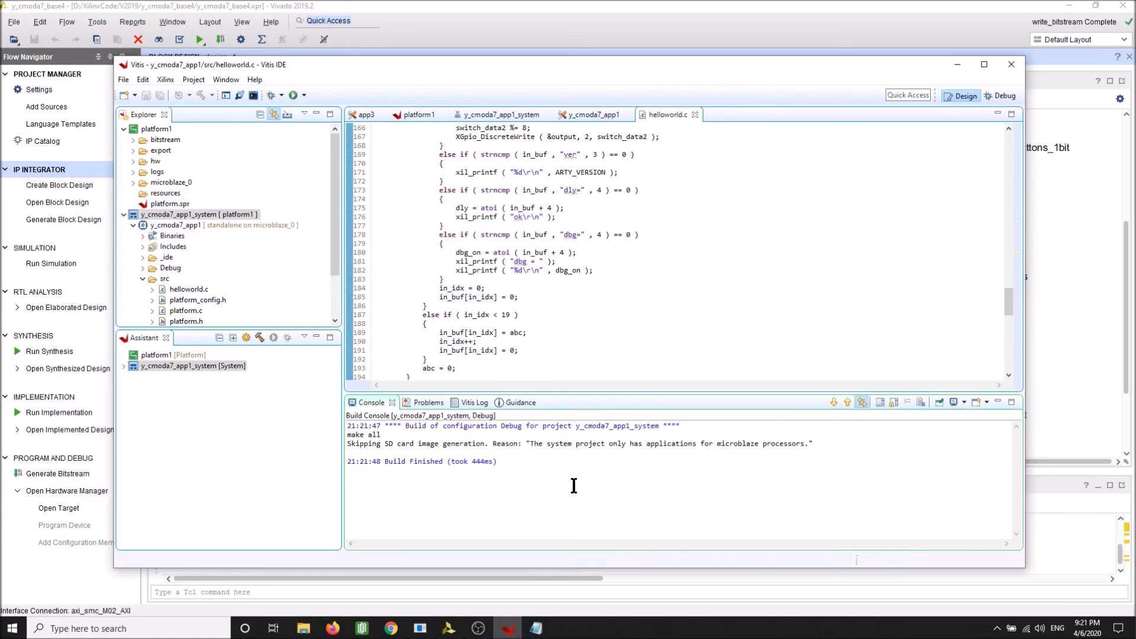
click(491, 487)
click(429, 405)
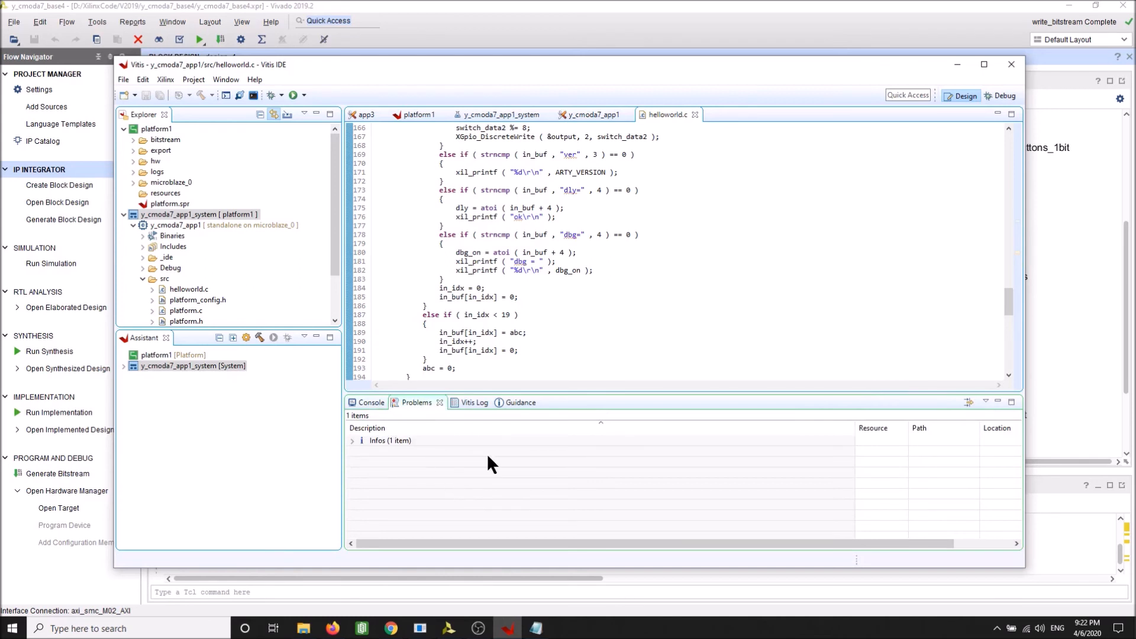
click(369, 402)
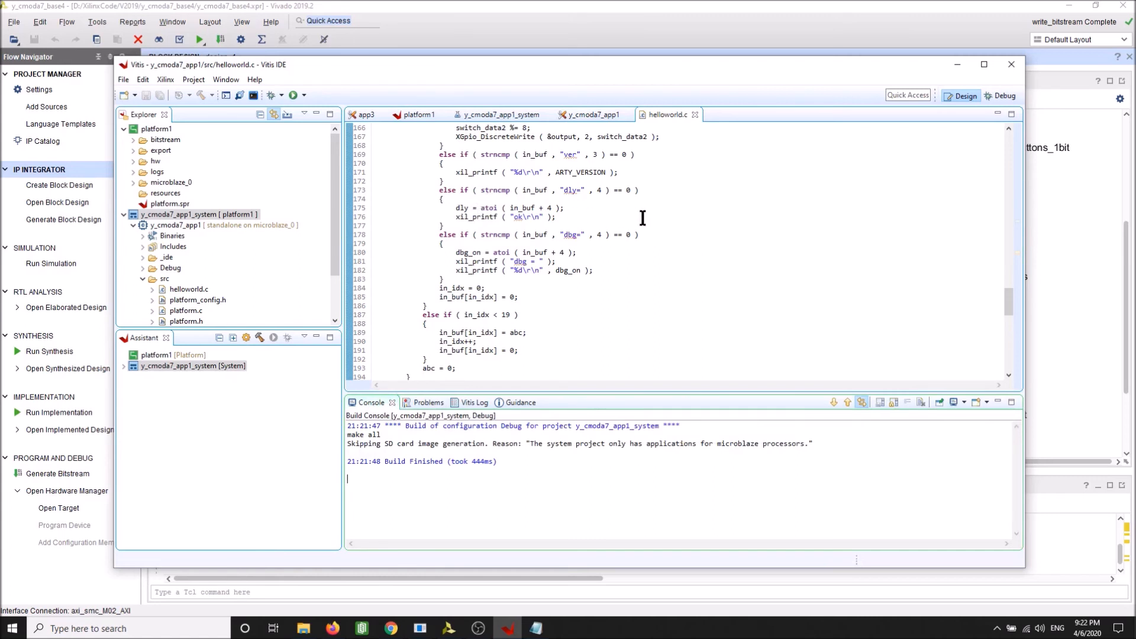
click(293, 95)
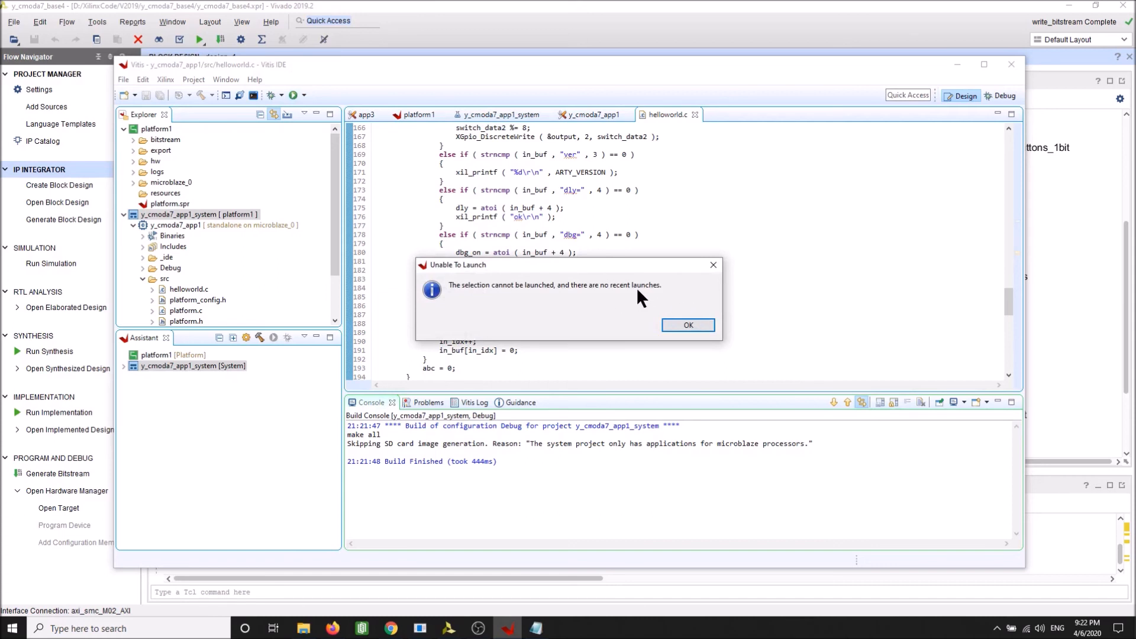
click(695, 320)
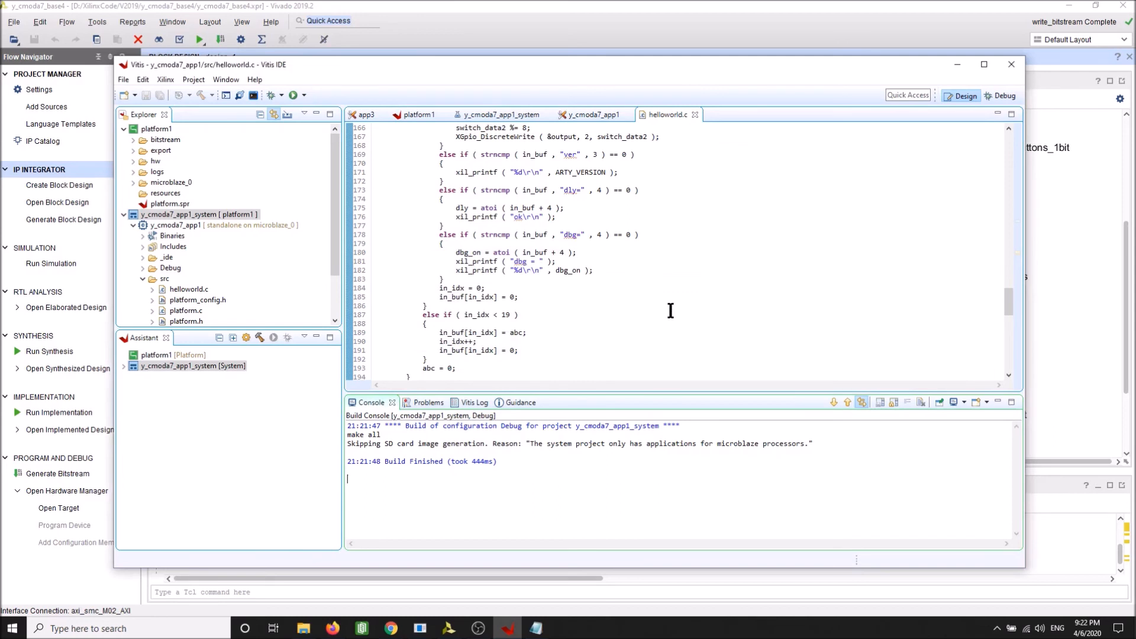
click(303, 95)
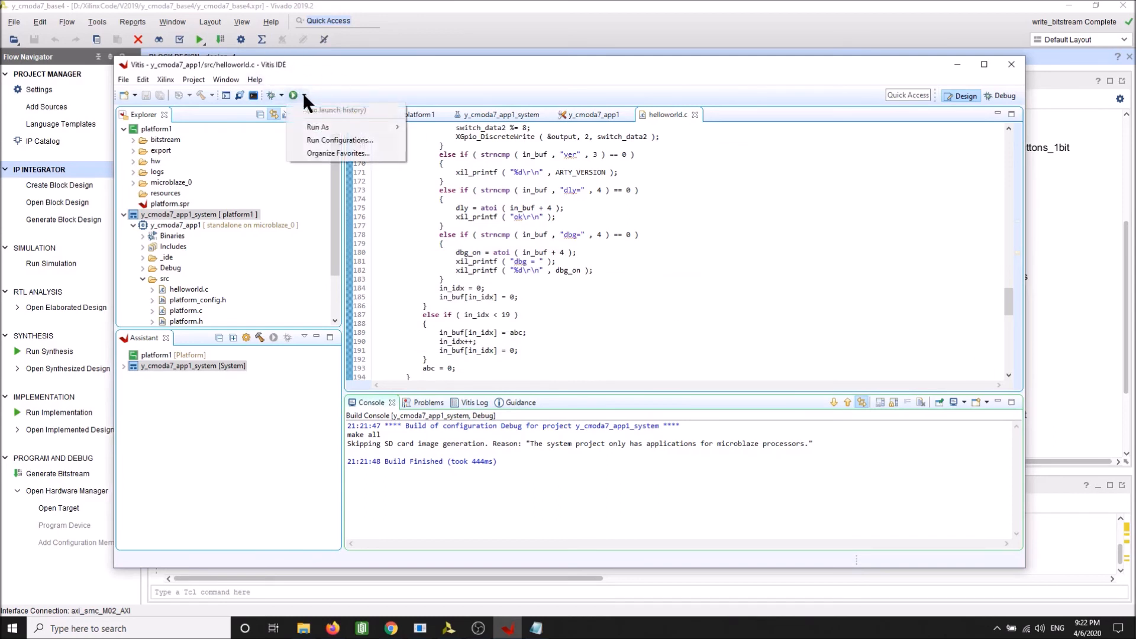
mouse_move(347, 125)
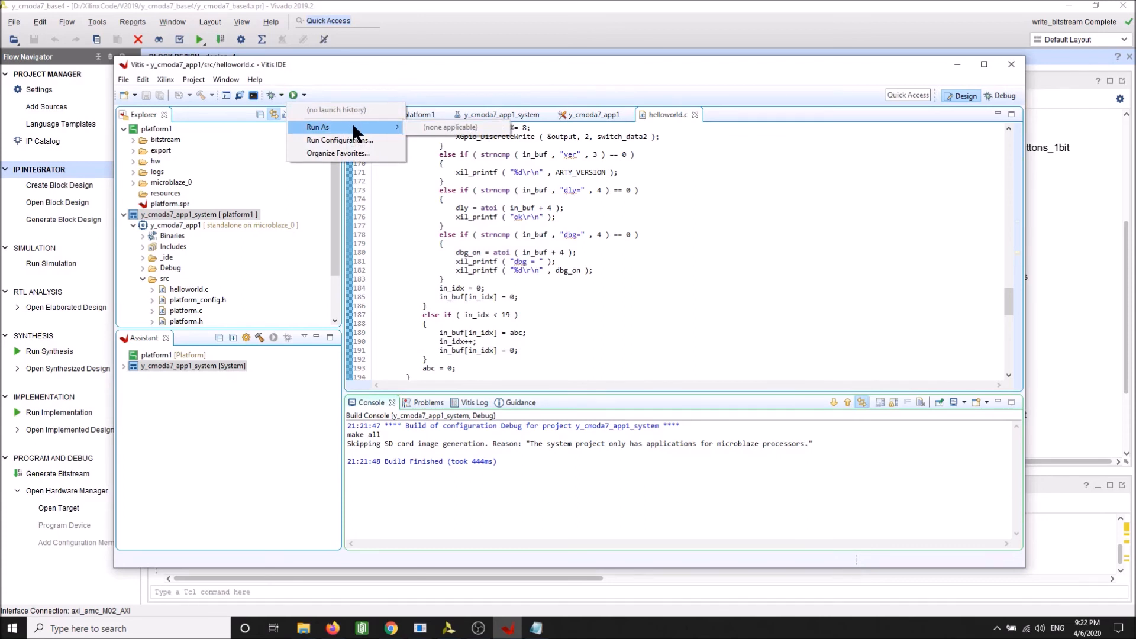
click(523, 207)
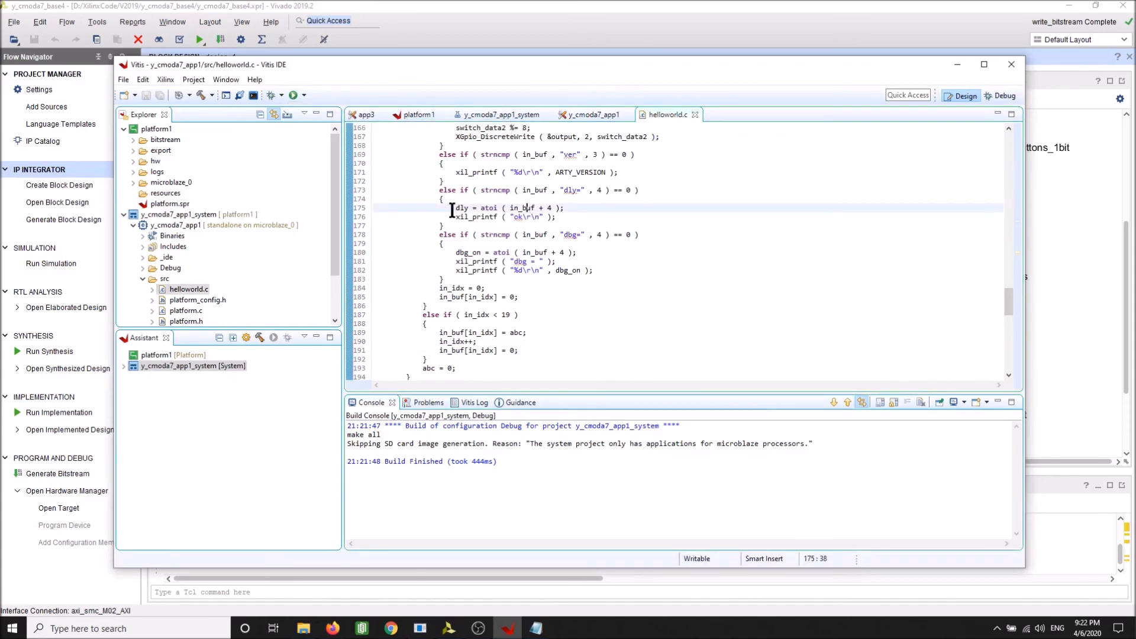
Launch y_cmoda7_app1_system on hardware as System Project Debug and allow hw_server.exe through the Windows firewall.
right_click(196, 214)
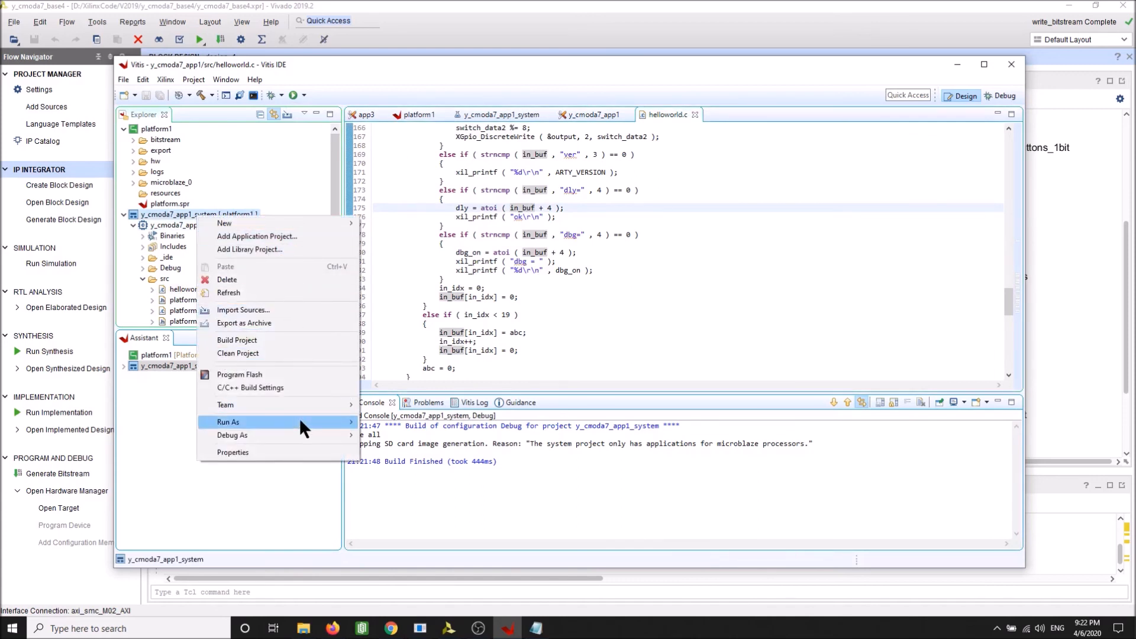
mouse_move(300, 421)
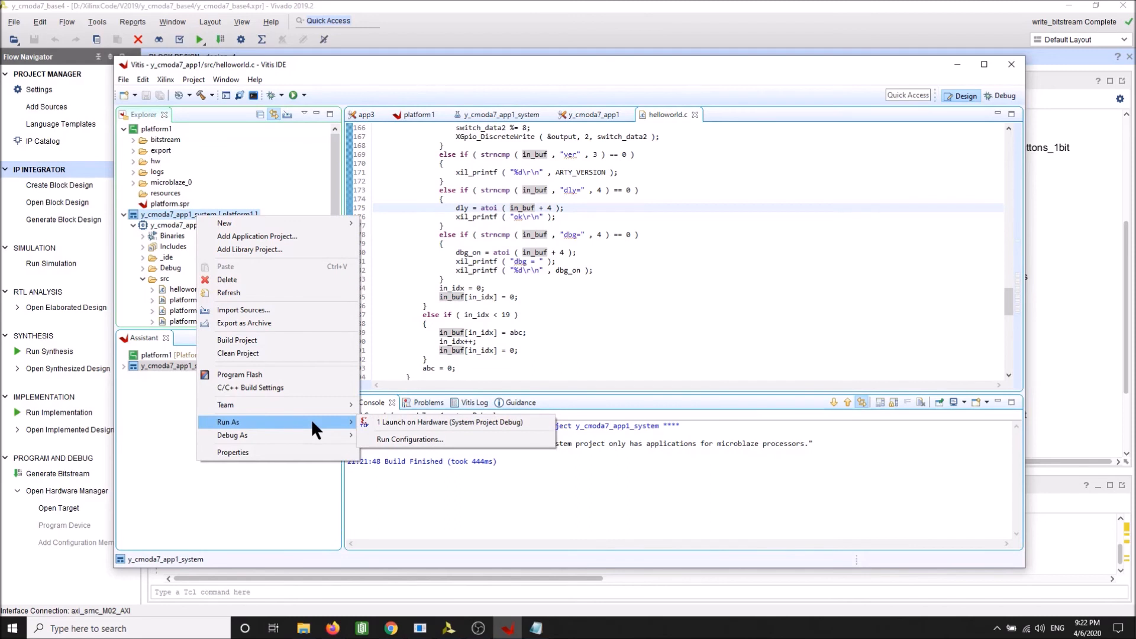
click(479, 421)
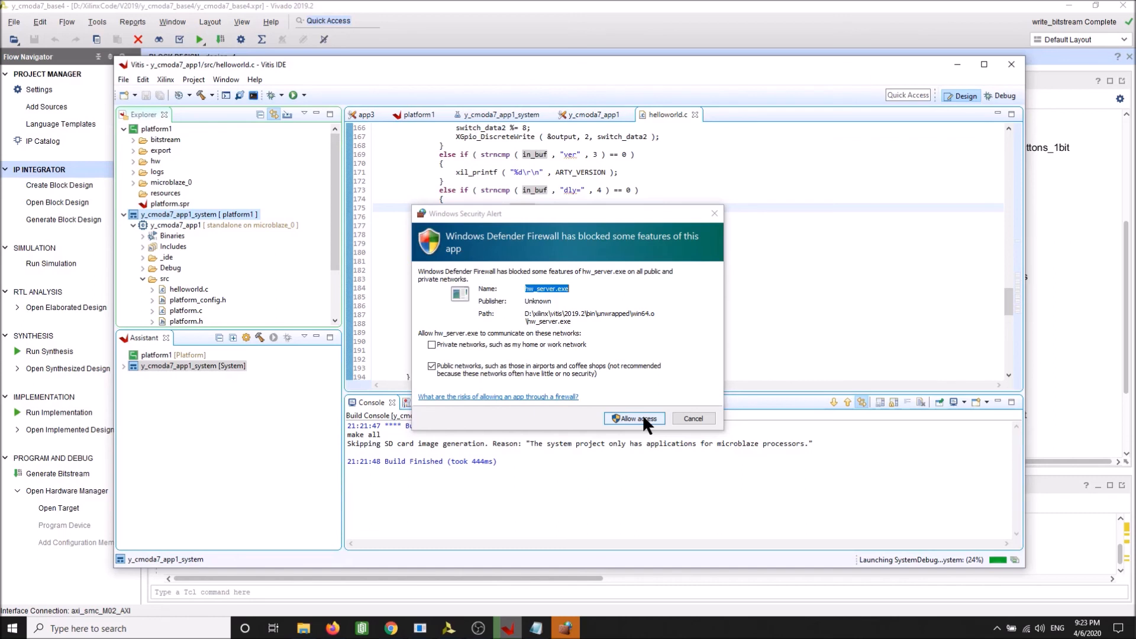
click(646, 421)
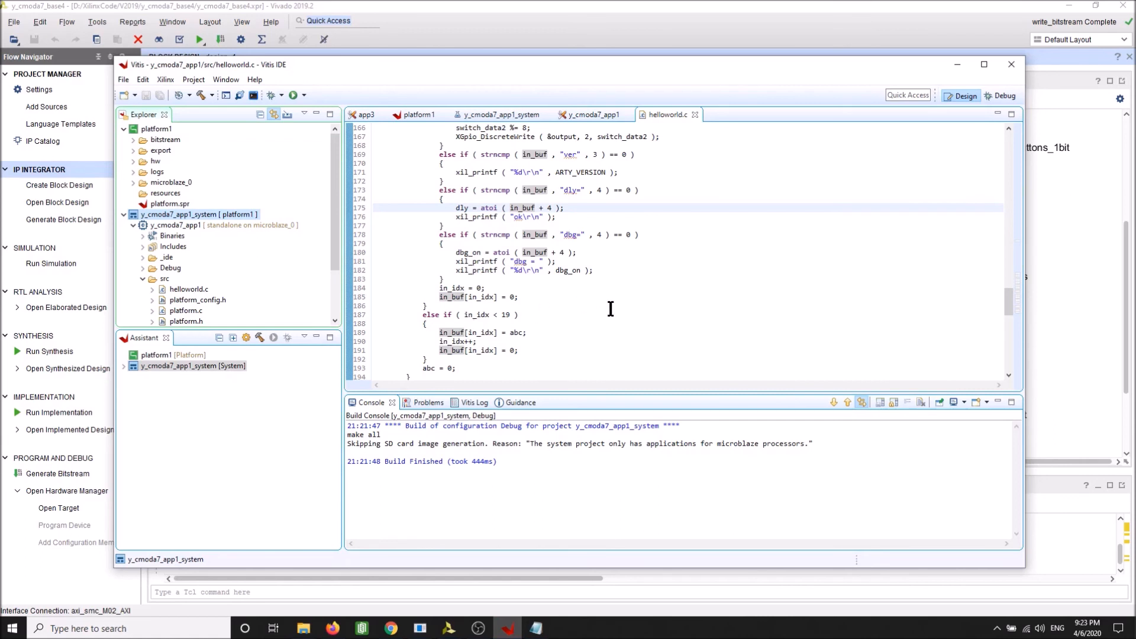
Review the dly_cnt block at the end of the main loop in helloworld.c that updates the LED outputs.
click(701, 287)
scroll(726, 269, down, 4)
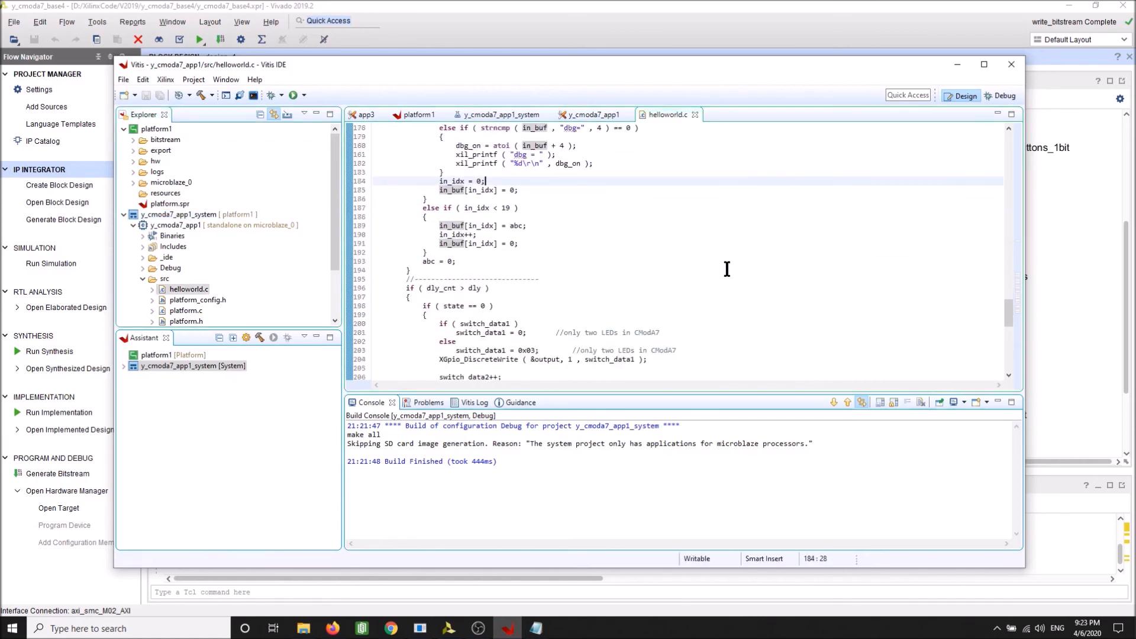
scroll(727, 269, down, 5)
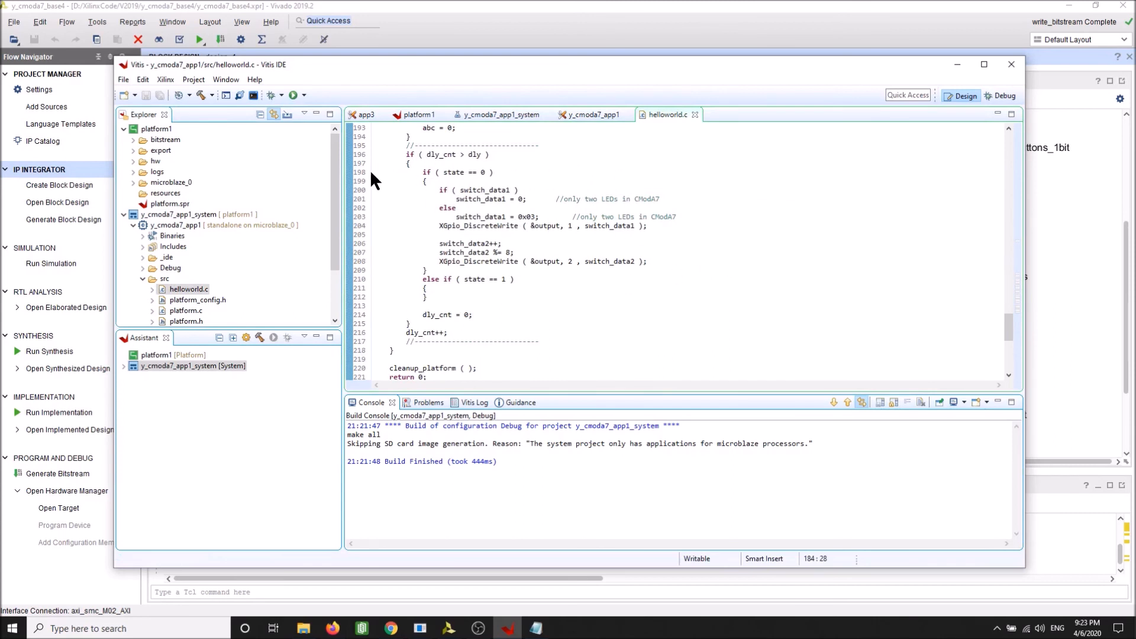
drag(372, 172, 374, 280)
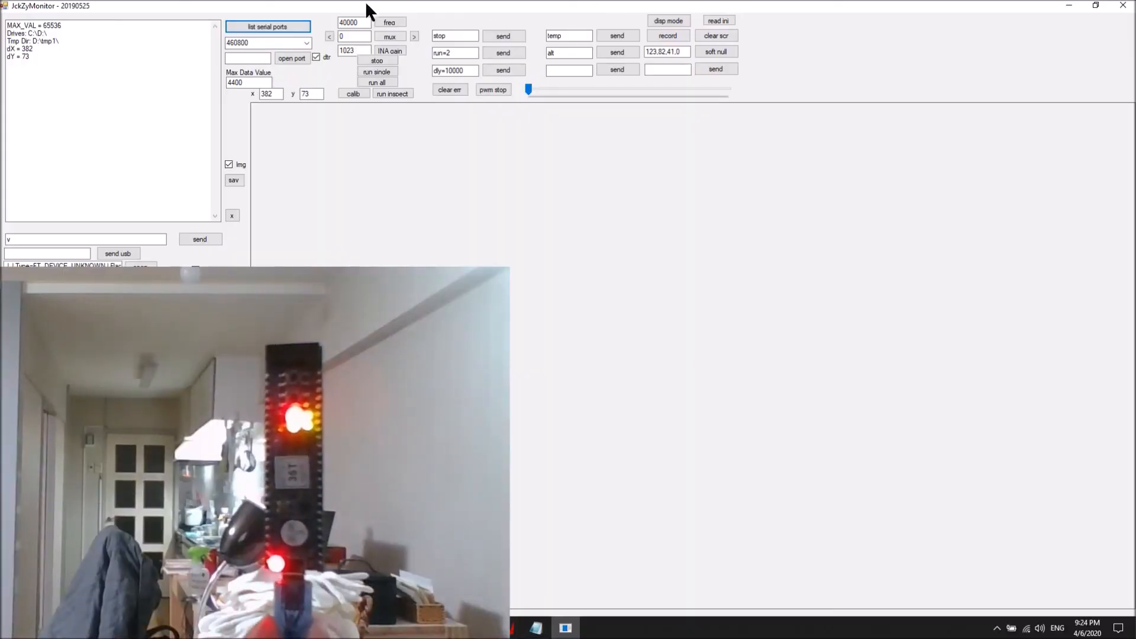
In JckZyMonitor, list the serial ports, set the baud rate to 115200 and open COM15.
click(301, 24)
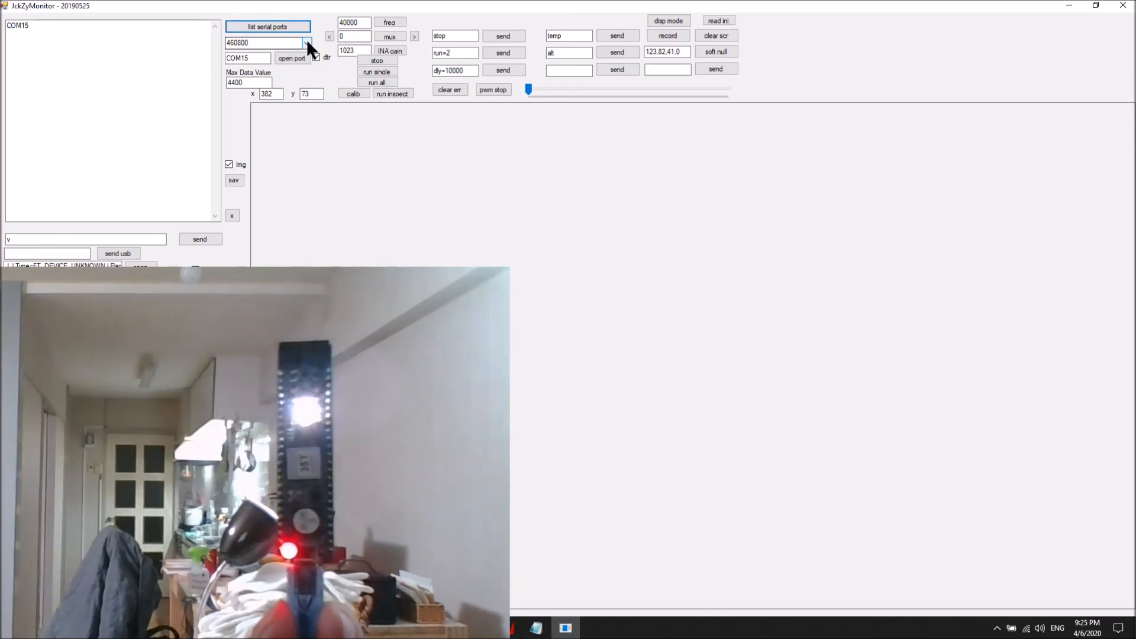
click(307, 41)
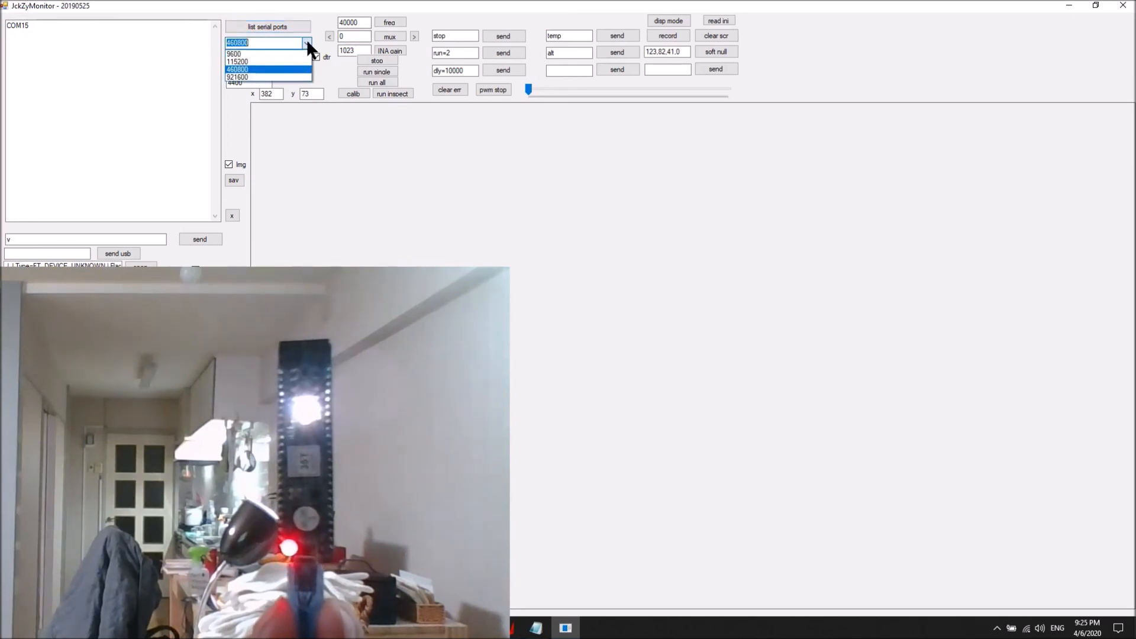
click(271, 61)
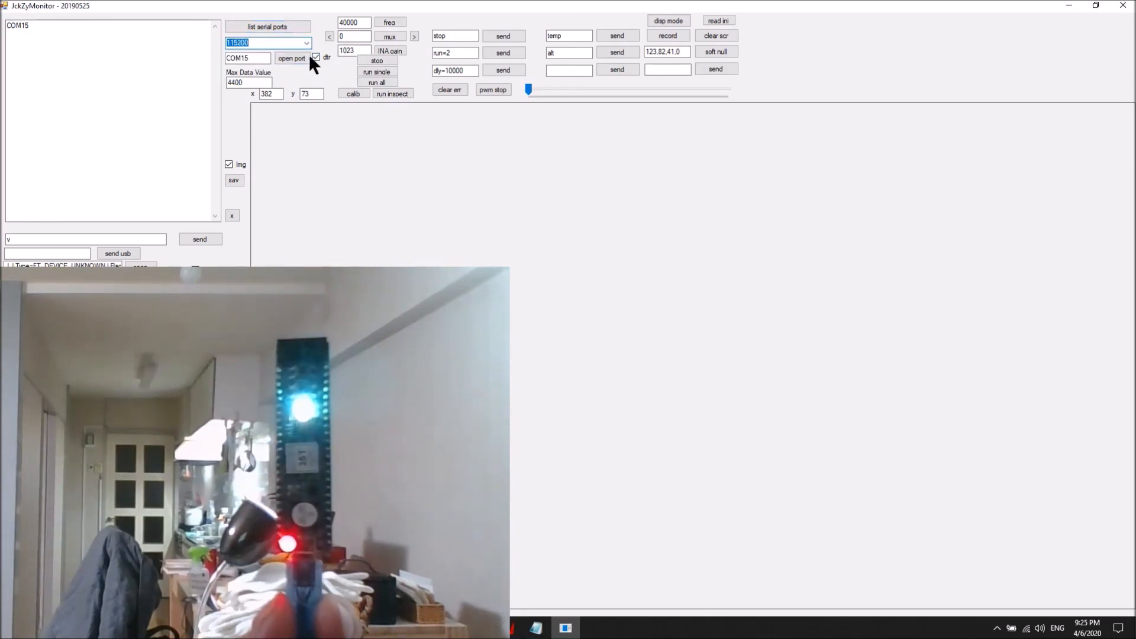
click(297, 58)
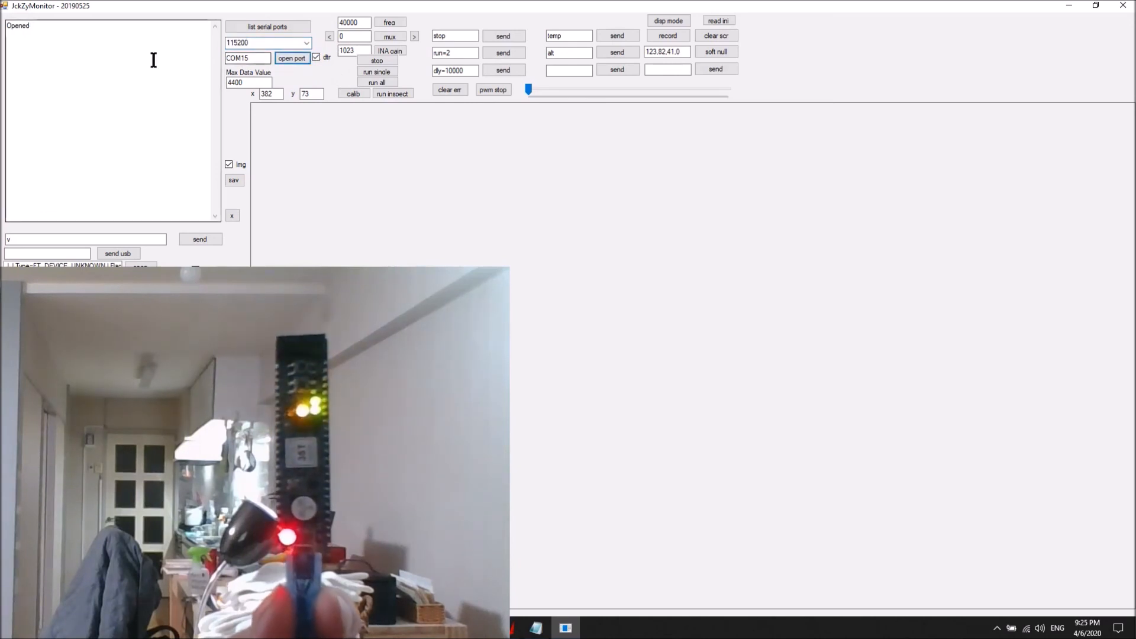
Change the main command text to "ver" and send it to the board three times.
click(31, 239)
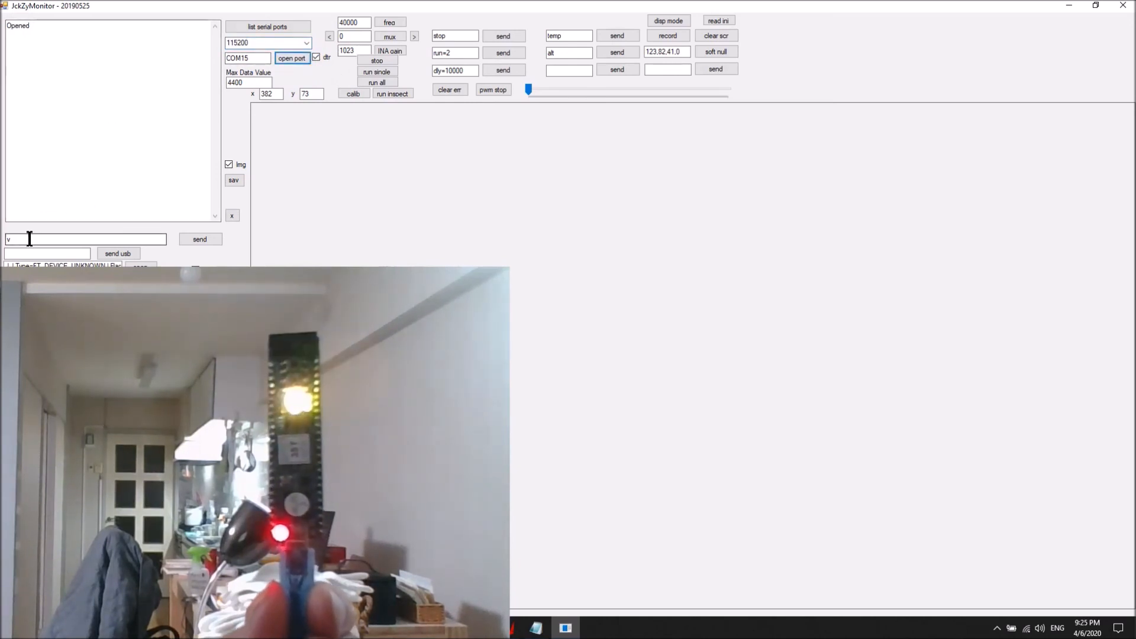
text(er)
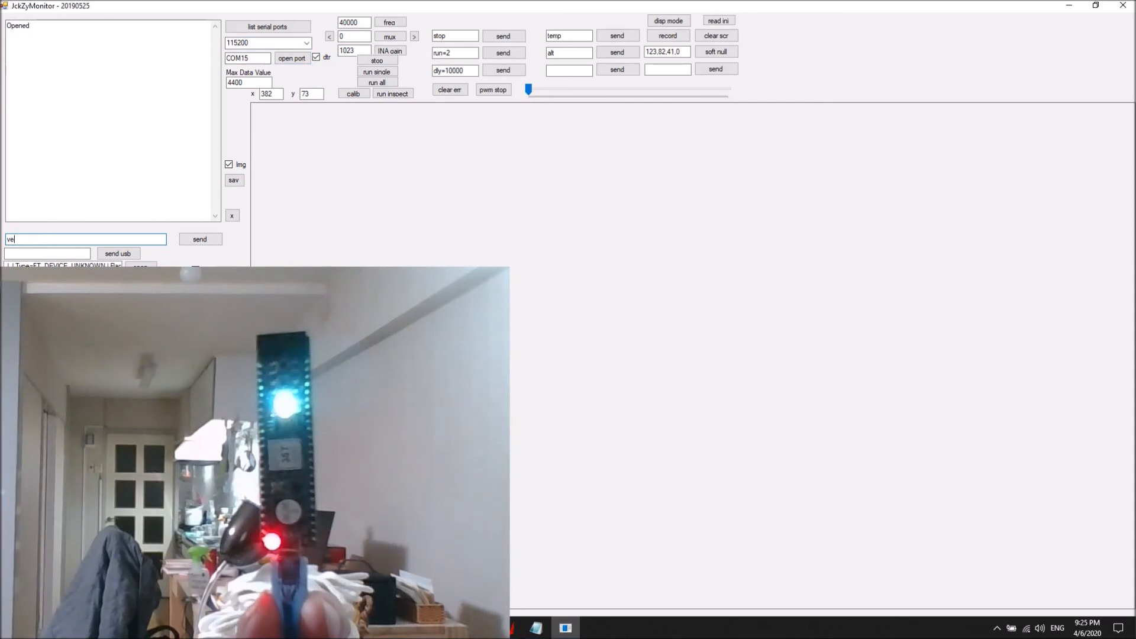
click(199, 240)
click(198, 241)
click(198, 240)
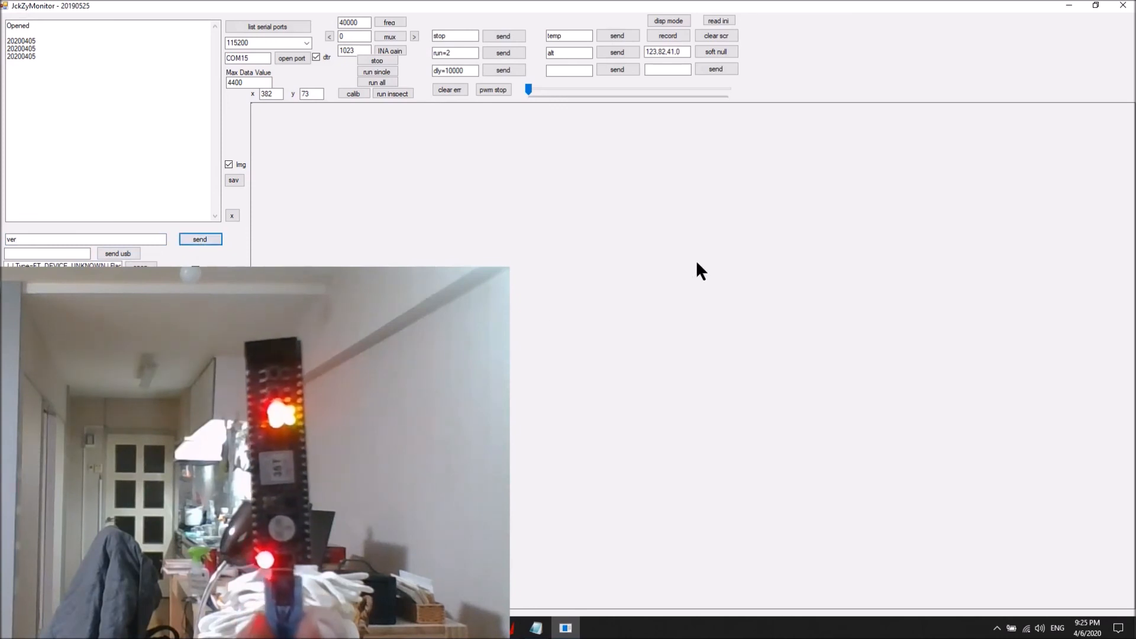
Enter "run=0" in the empty command slot below "alt" and send it, and repeat with "run=1".
click(577, 69)
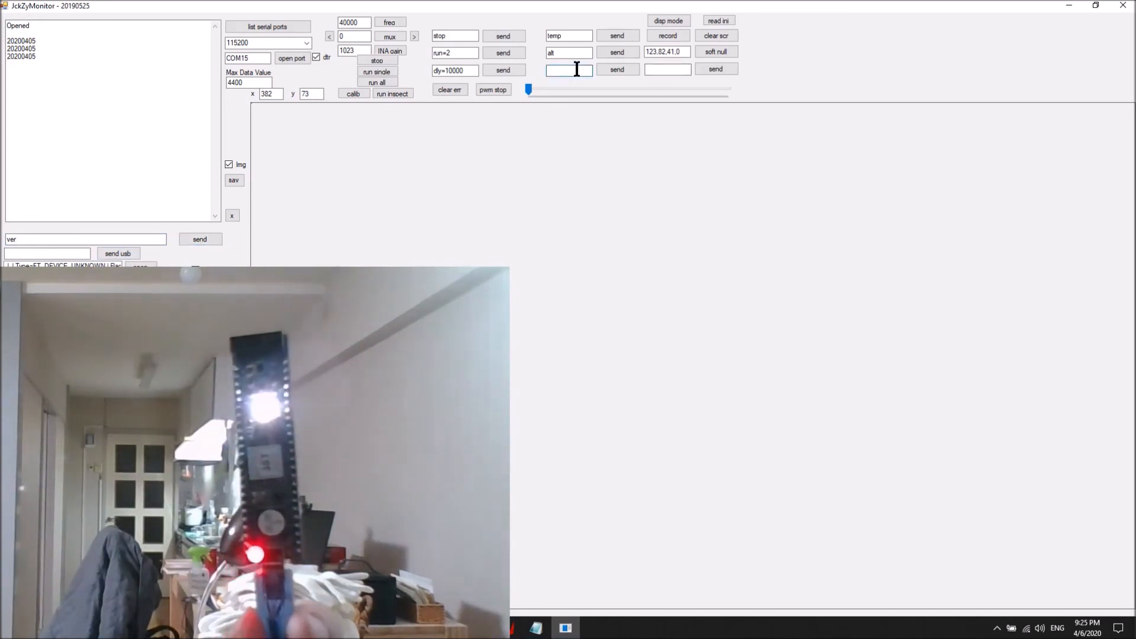
text(ru)
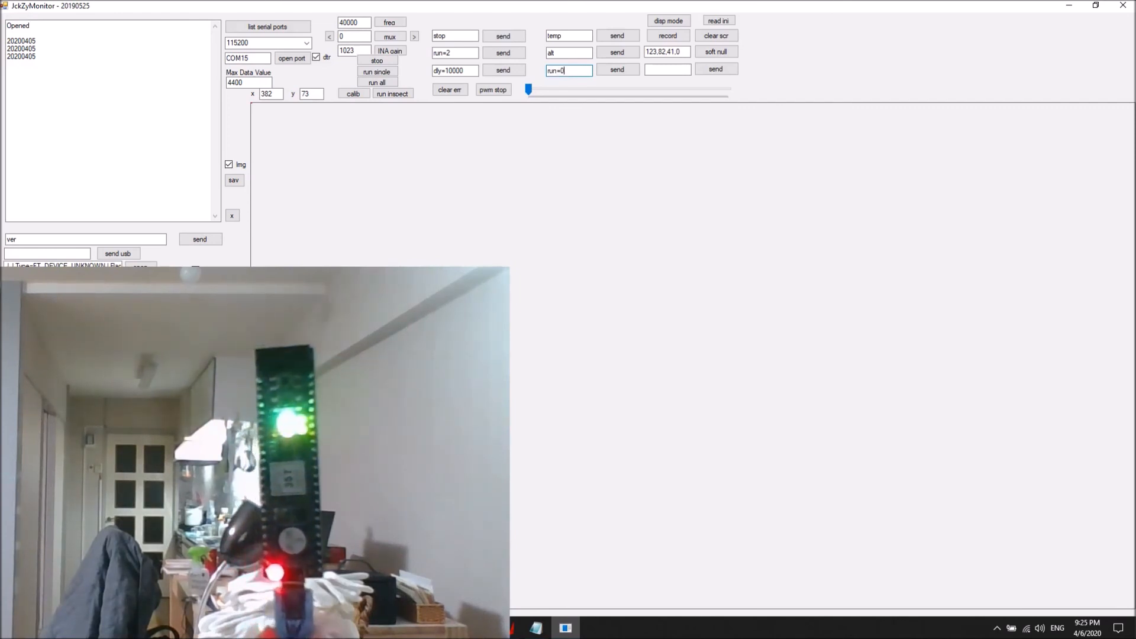
text(n=0)
click(617, 69)
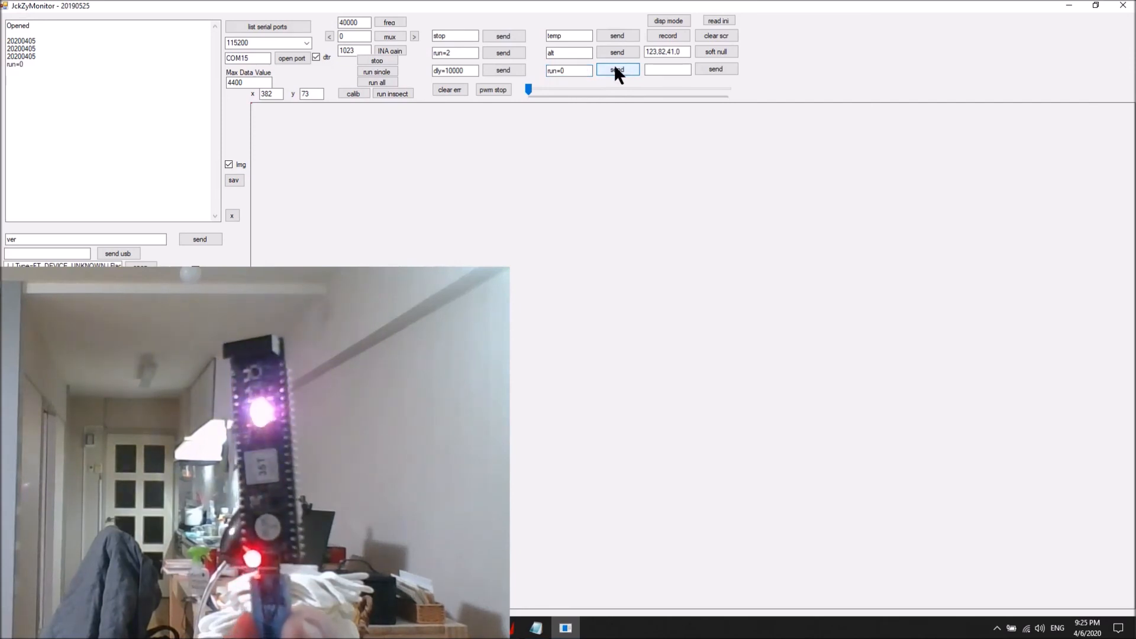
click(571, 70)
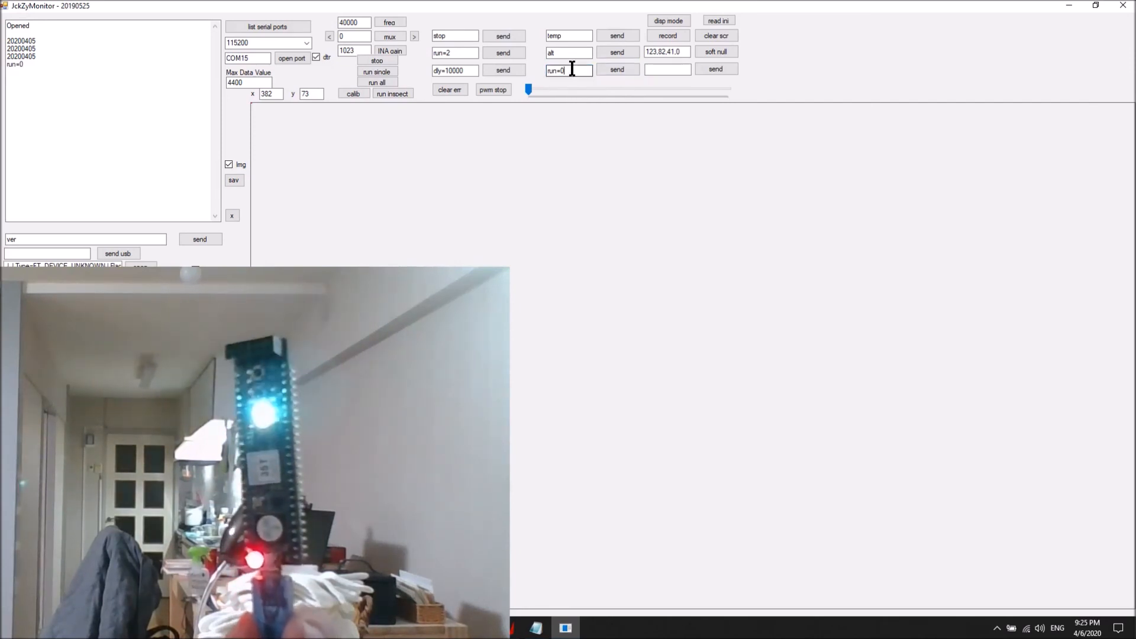
text(1)
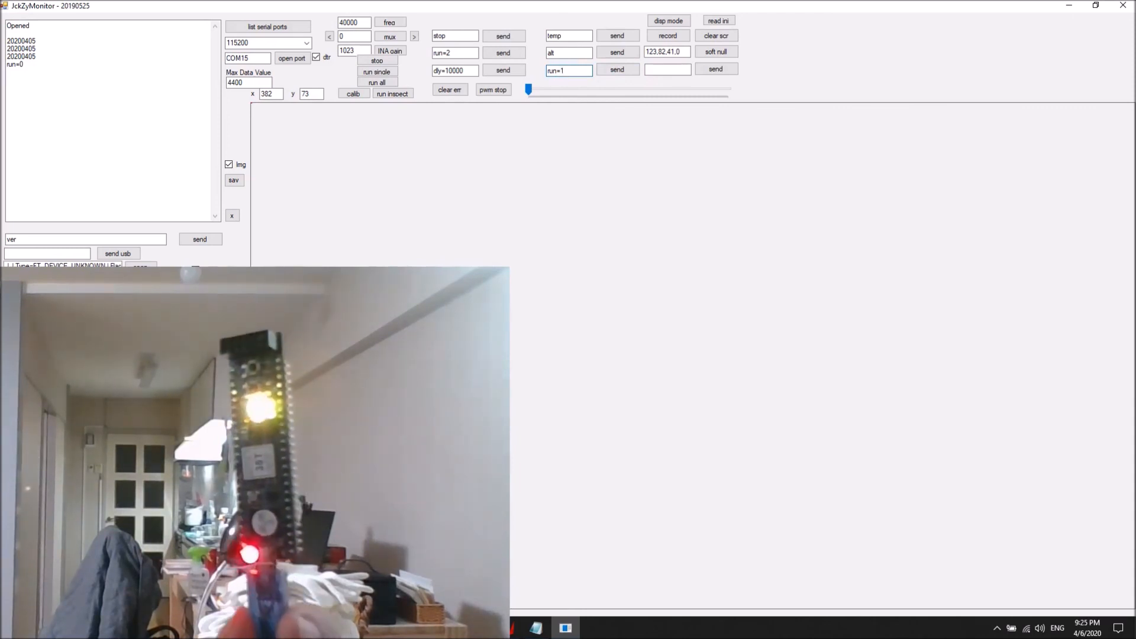
click(626, 67)
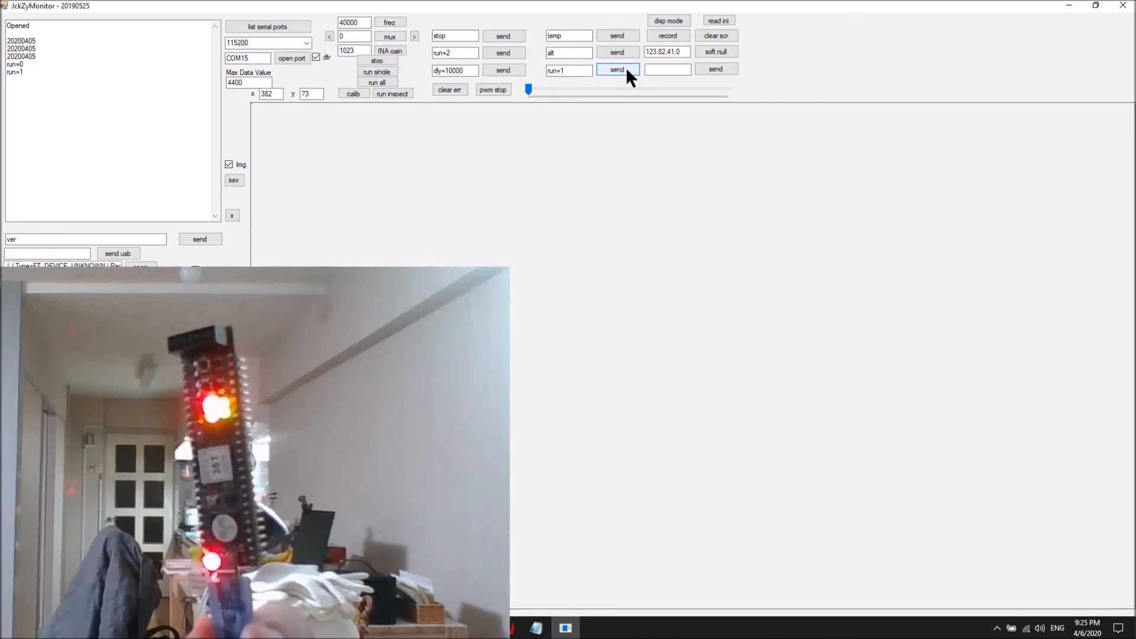
Enter "led=0" in the remaining empty command slot and send it to the board.
click(684, 70)
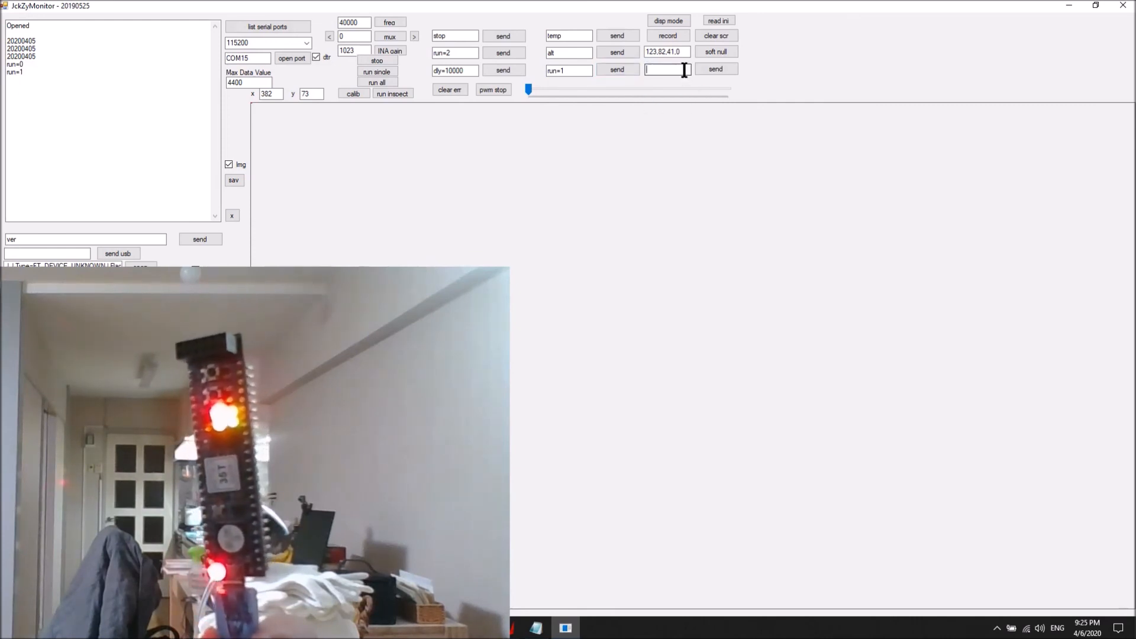
text(led=0)
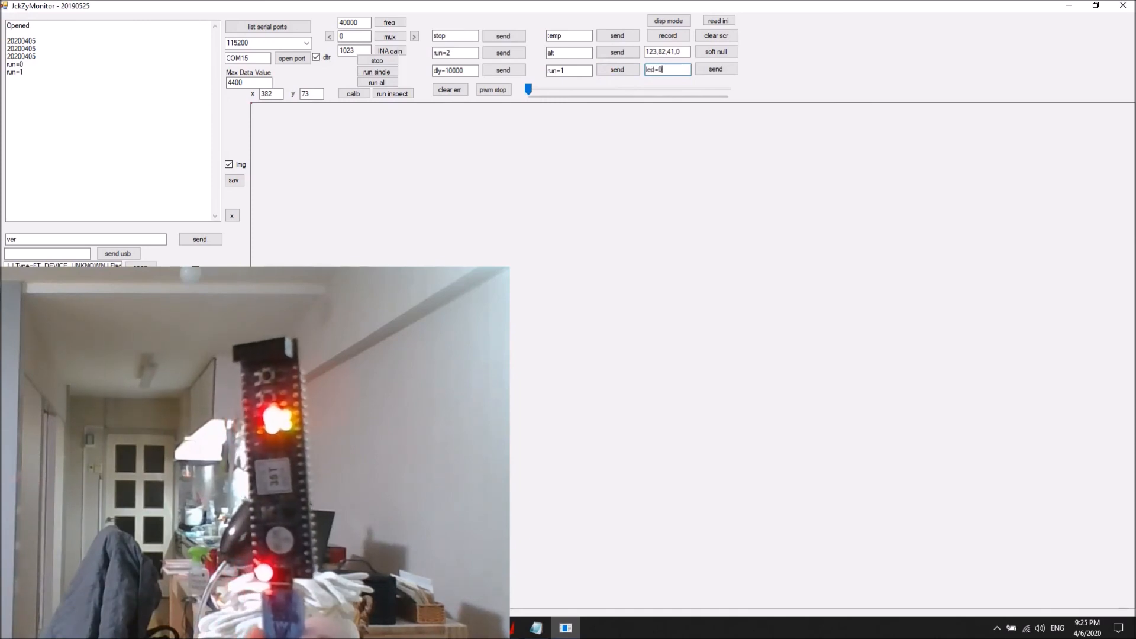
click(718, 64)
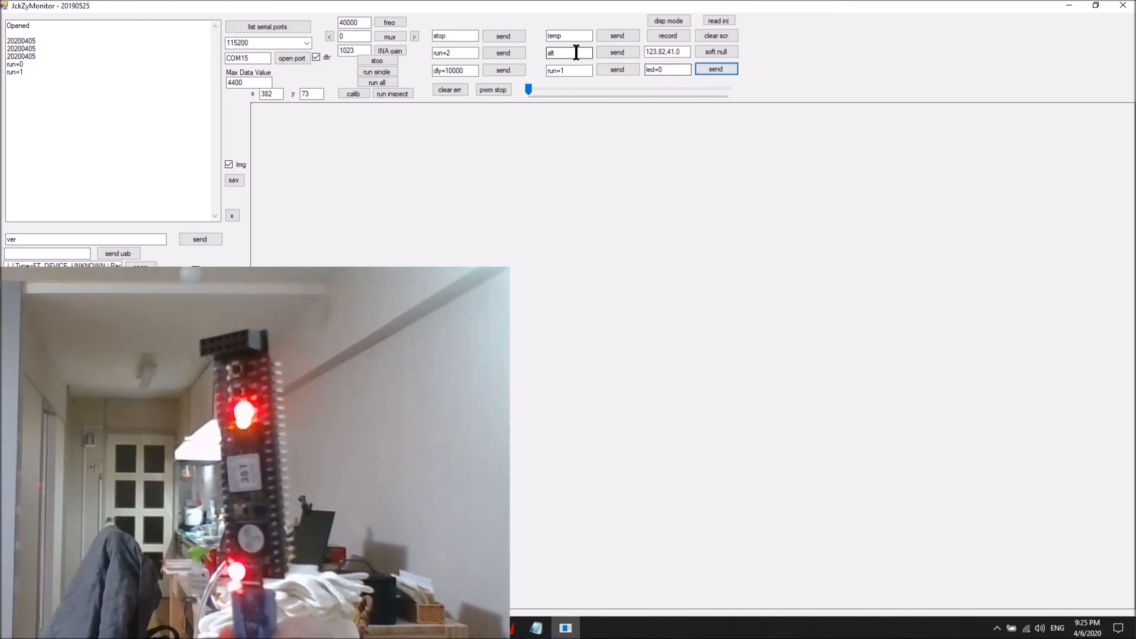
Replace the "alt" command with "rgb=7" and send it to the board.
double_click(576, 52)
text(r)
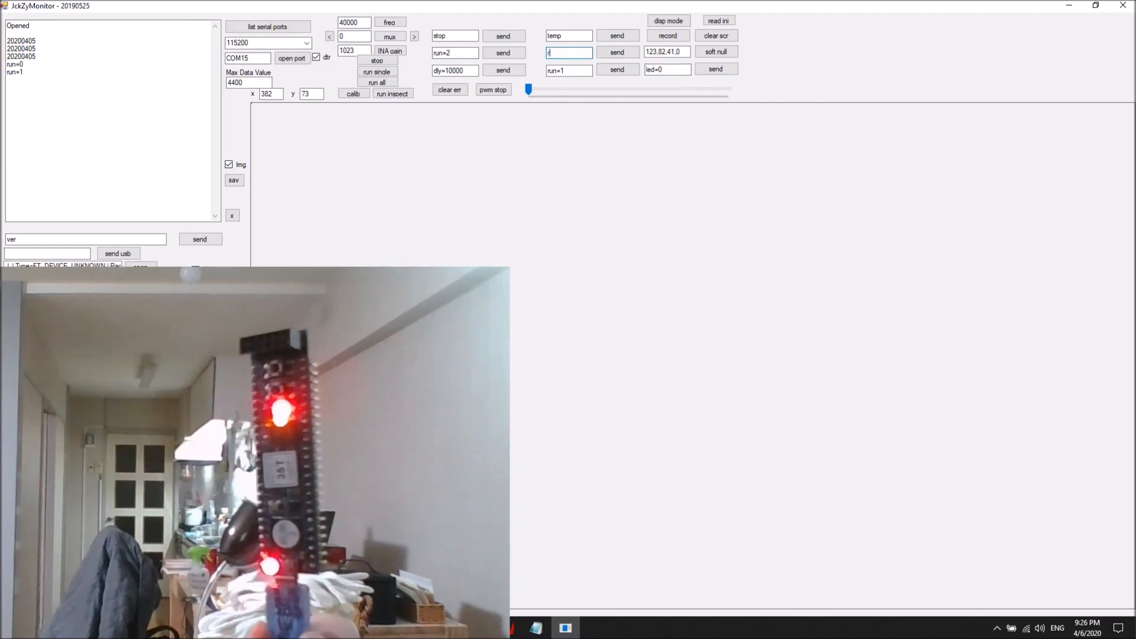
text(b)
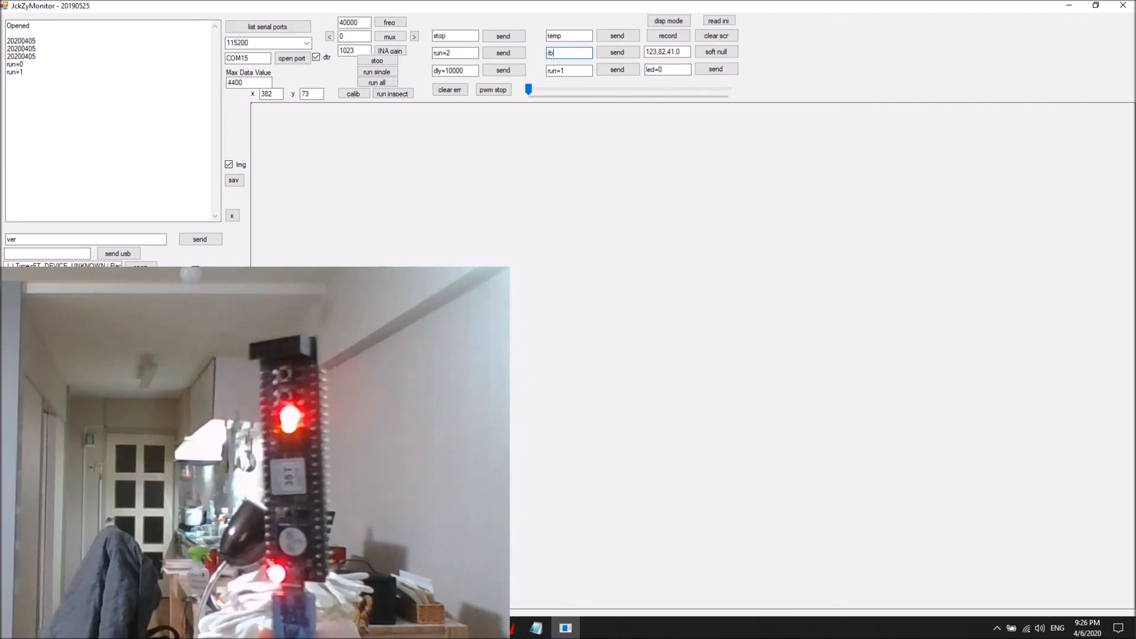
key(Left)
text(gb=7)
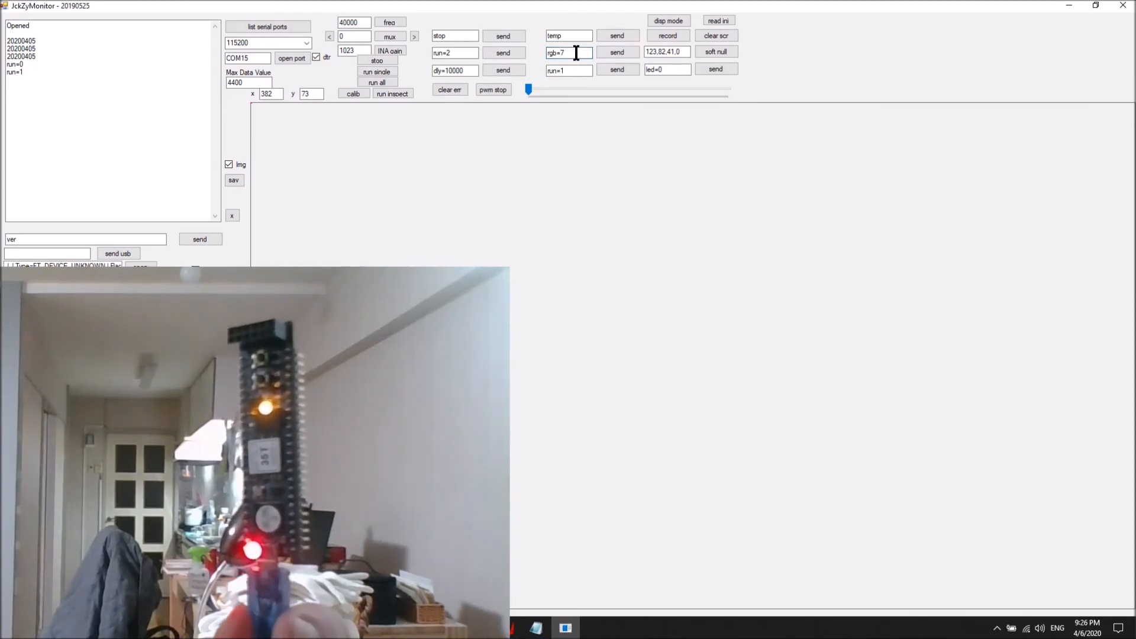
Change the rgb command to "rgb=0" and send it, and send "rgb=7" once more.
key(BackSpace)
text(0)
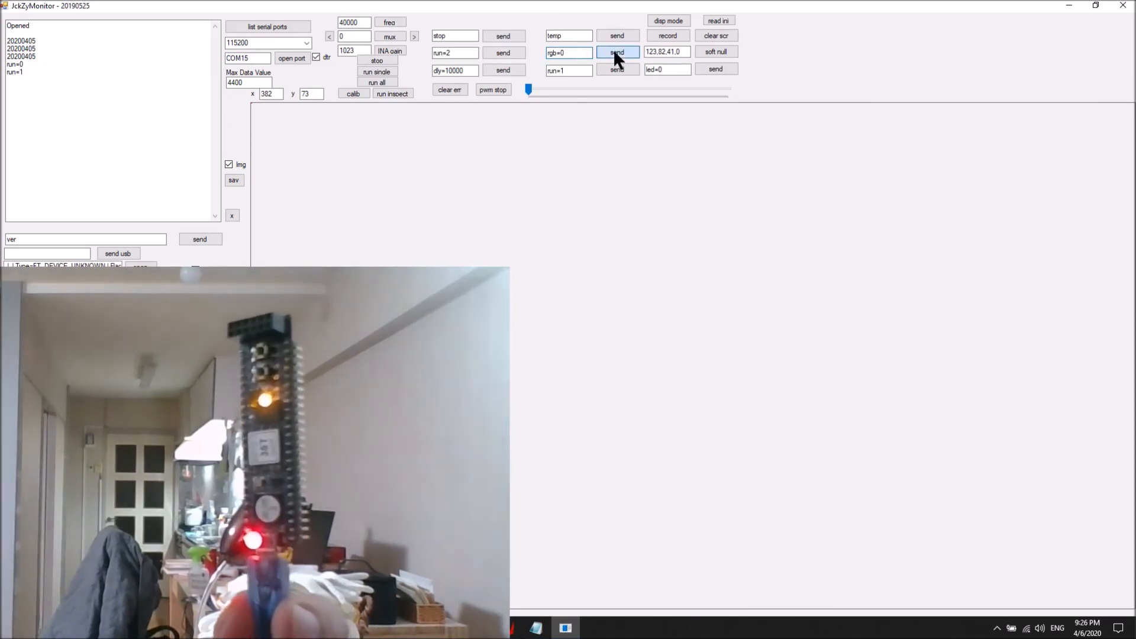
click(582, 52)
key(Left)
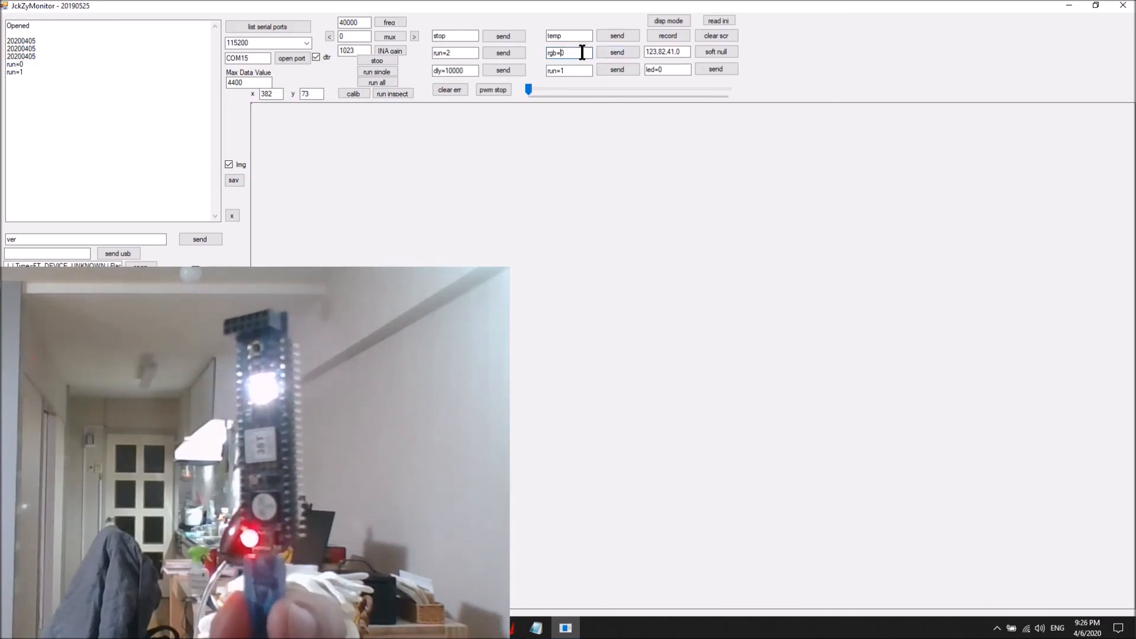
text(7)
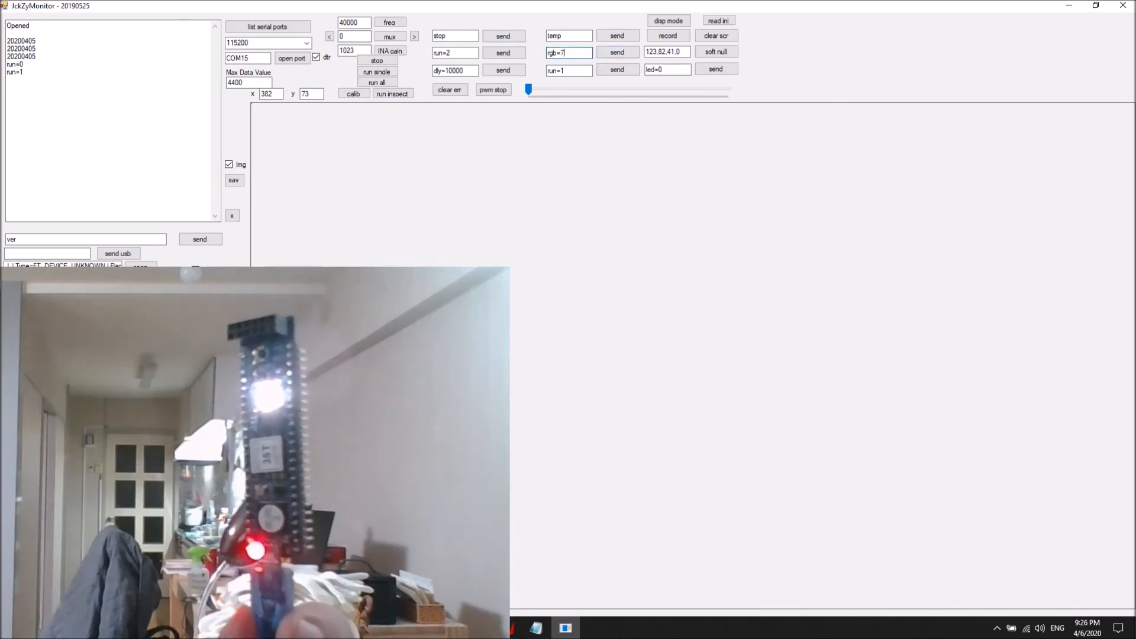
click(613, 52)
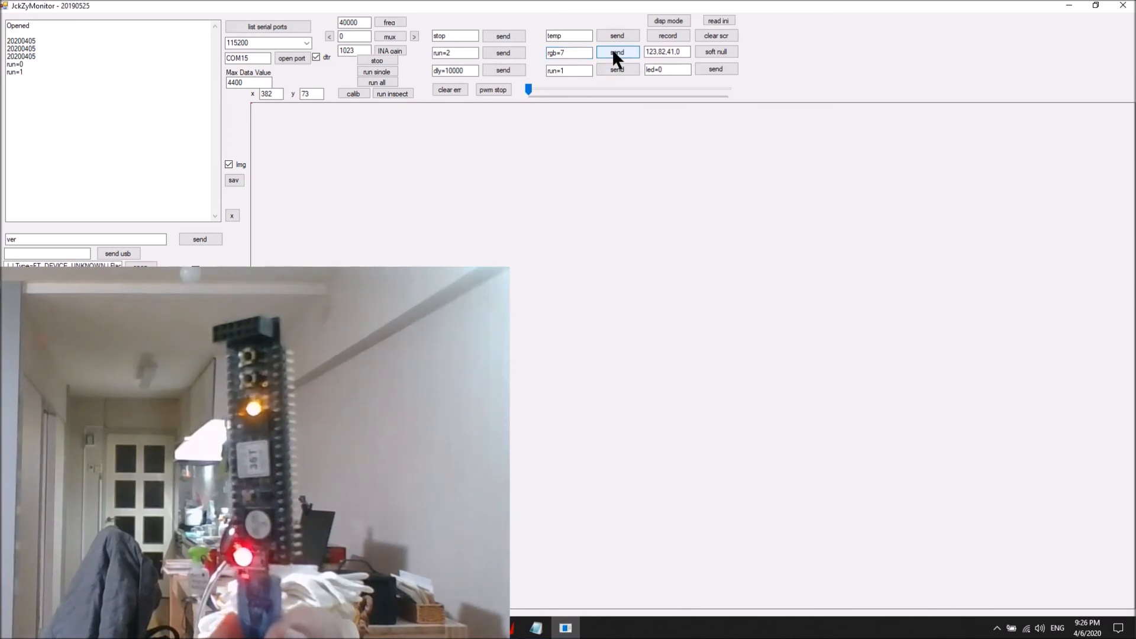
Send "led=1" to the board and set the run command back to "run=0" and send it.
click(678, 69)
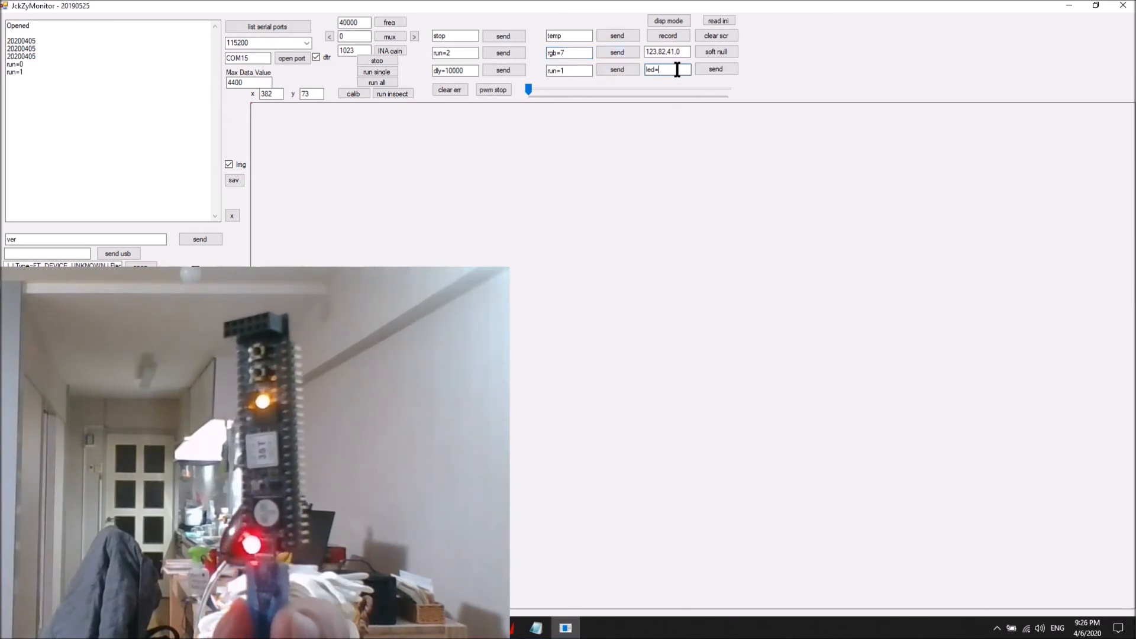
text(1)
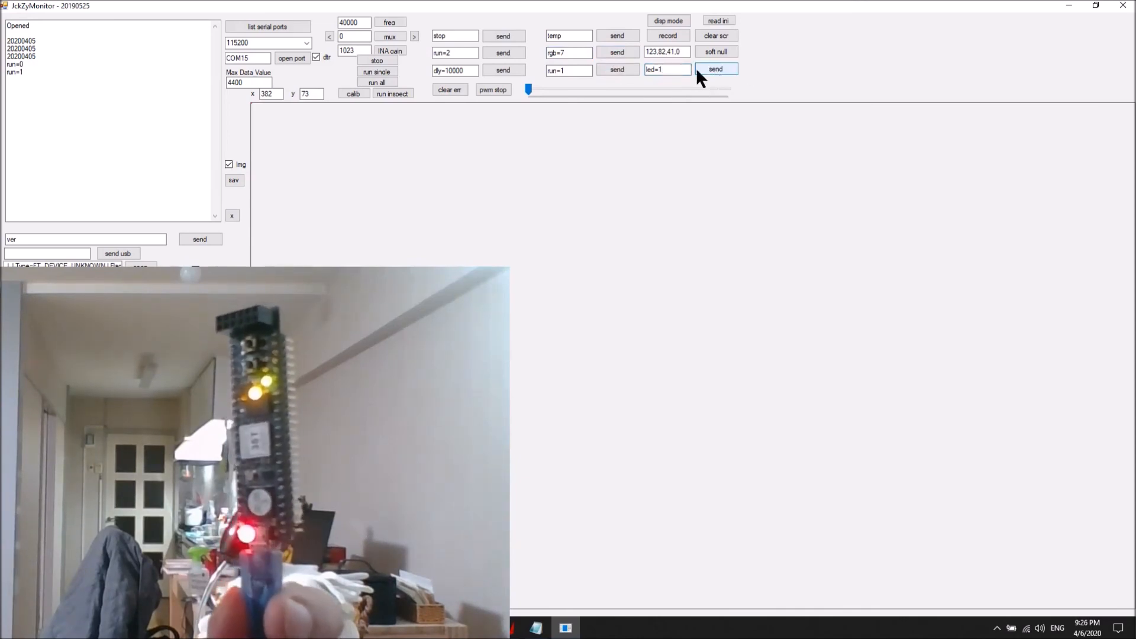
click(578, 71)
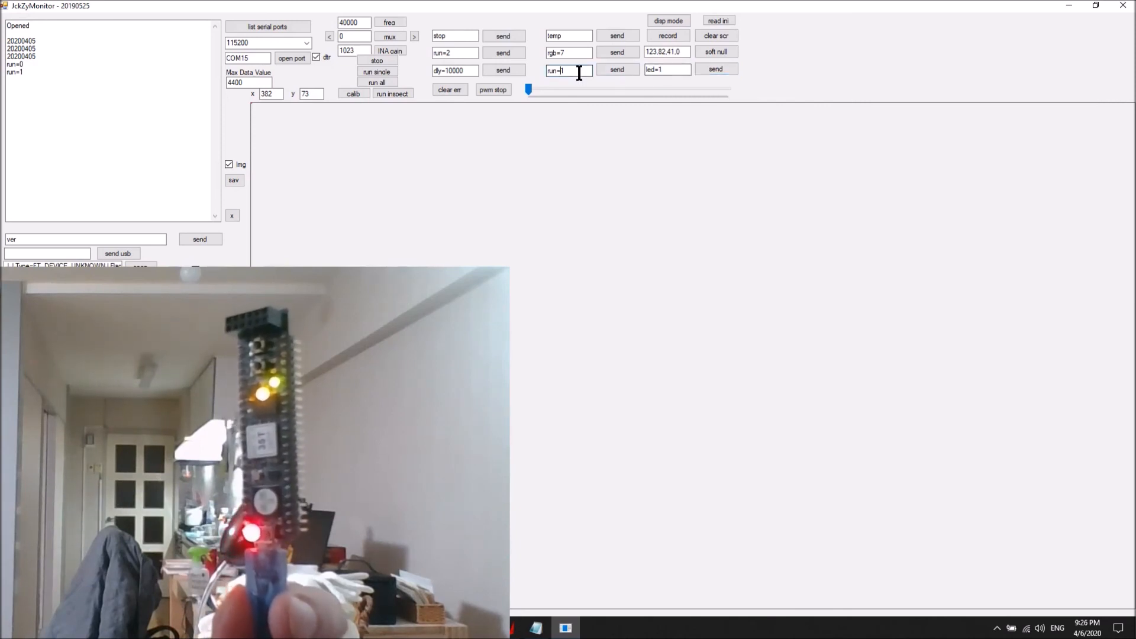
text(0)
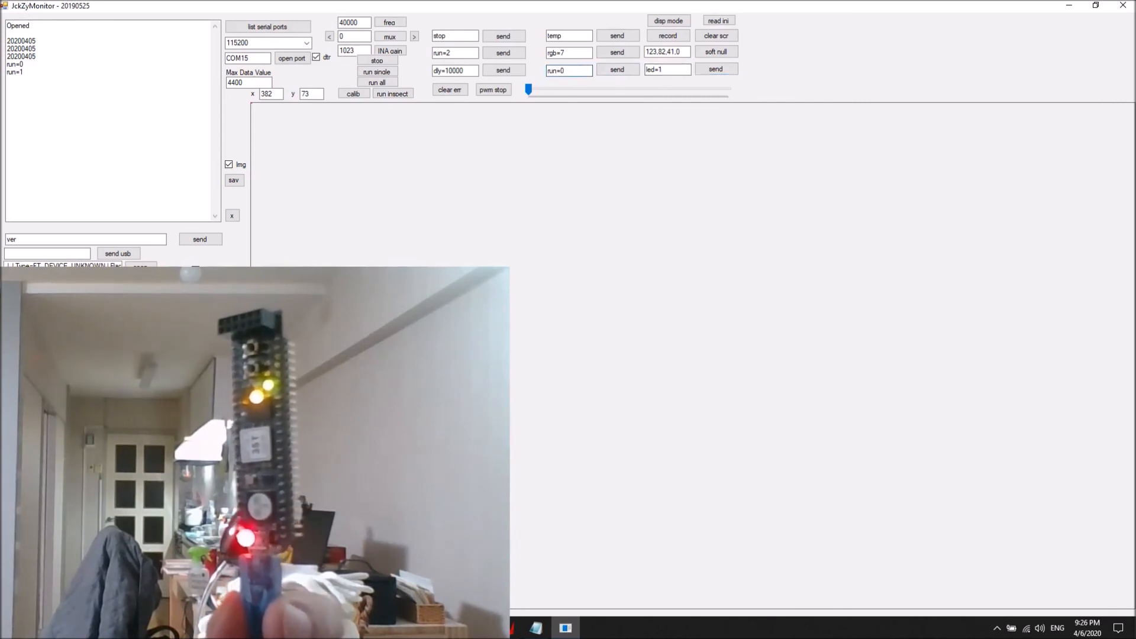
click(628, 66)
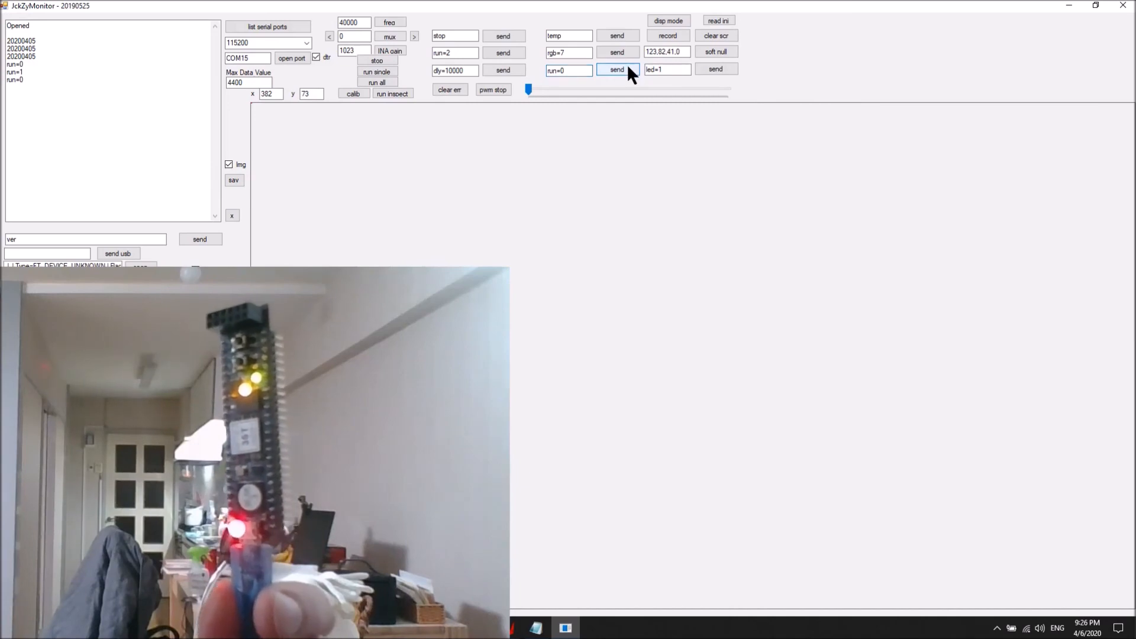